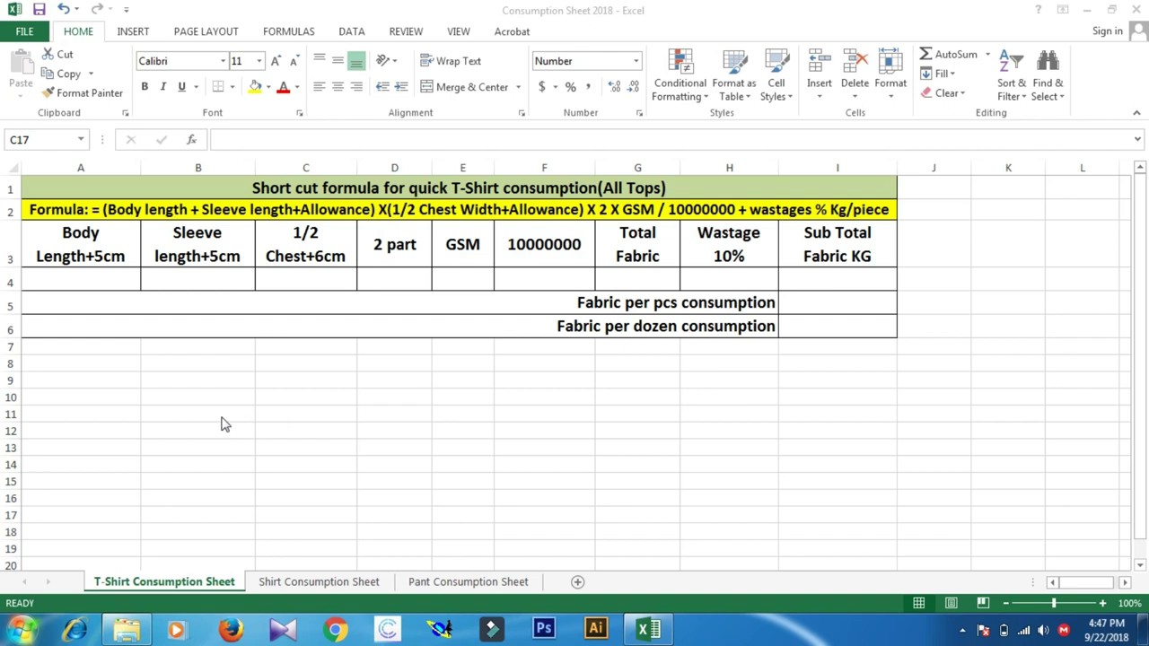
Enter body length 85, sleeve length 49 and half chest 67 in cells A4, B4 and C4.
click(83, 279)
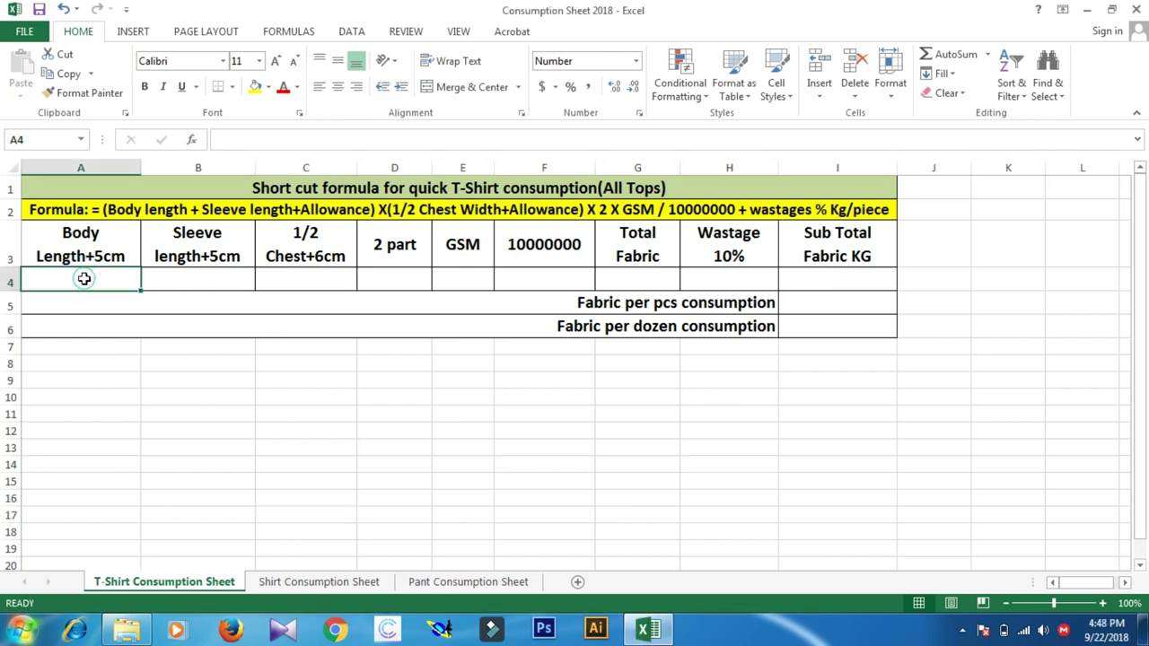
text(85)
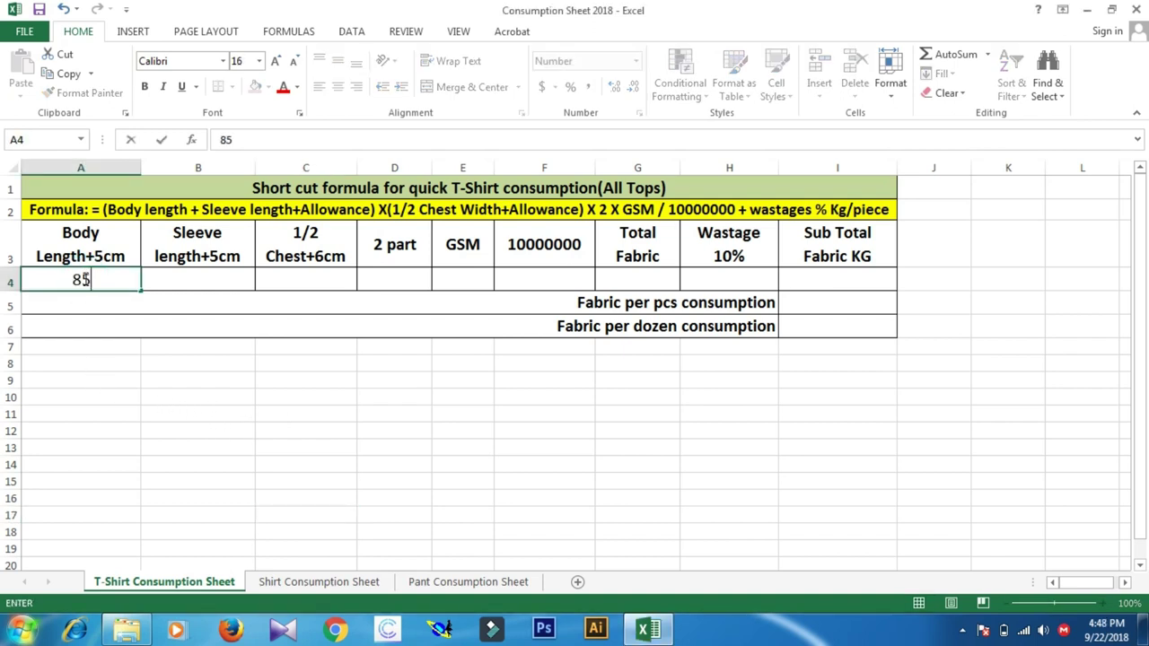
click(206, 274)
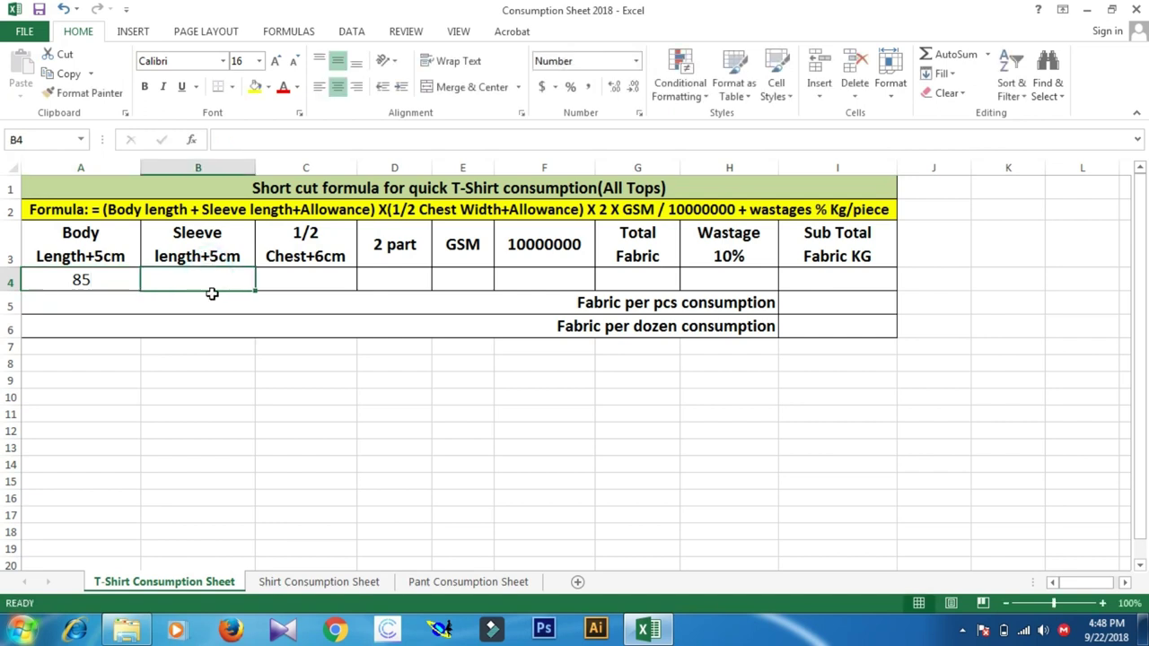
text(49)
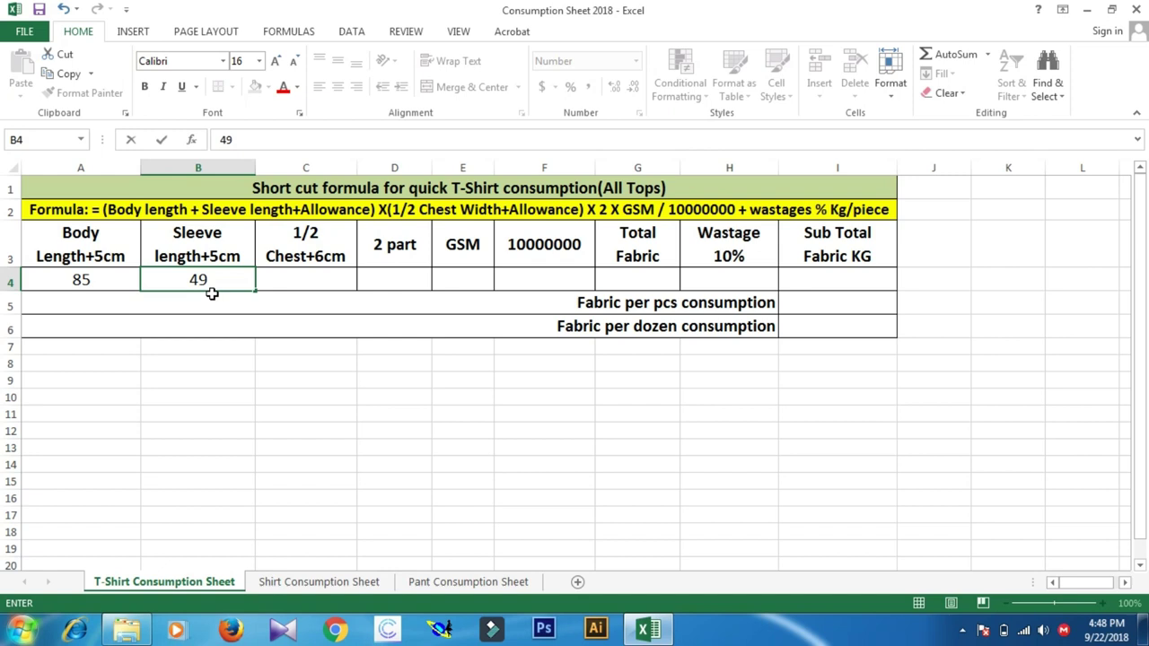
click(326, 281)
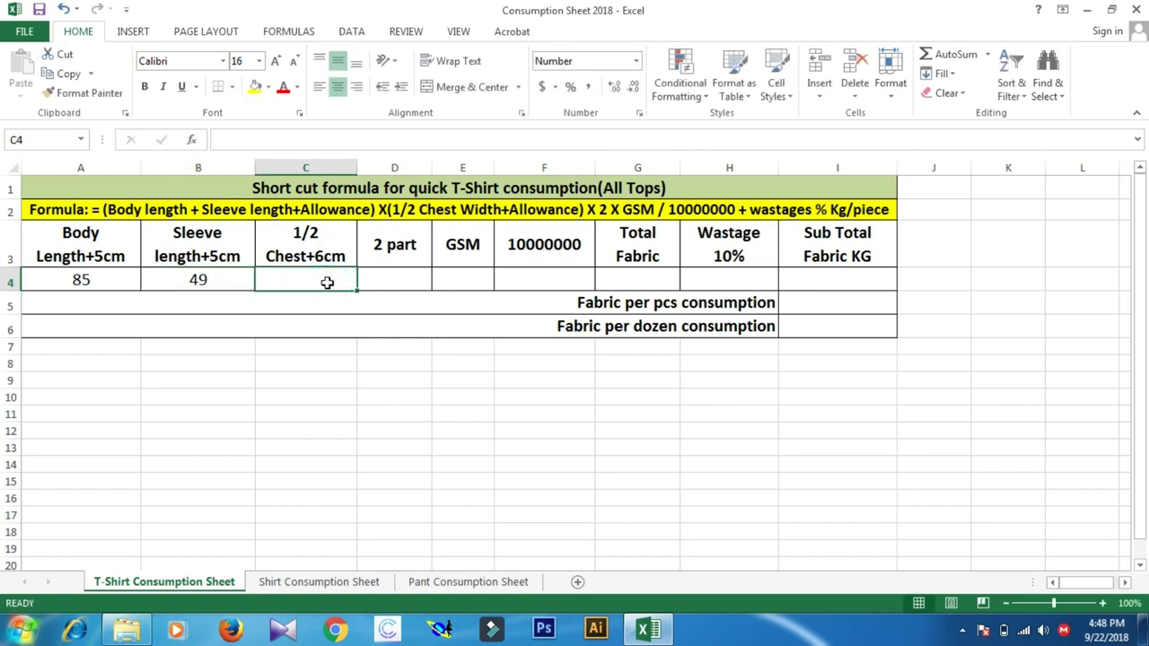
text(67)
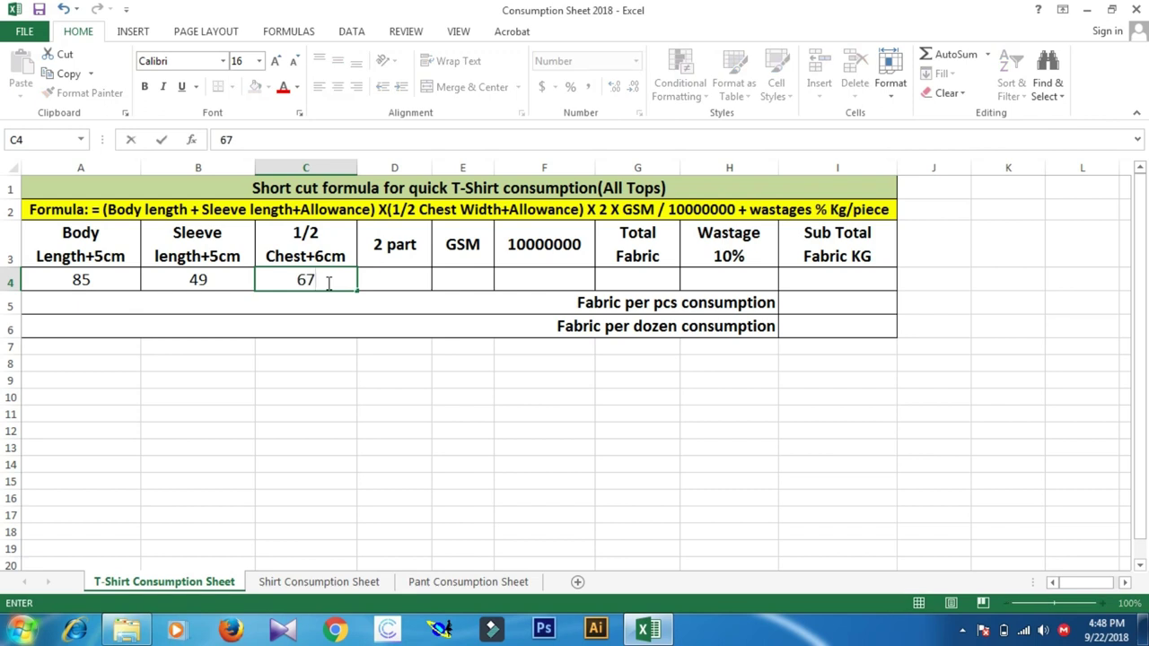
Fill in row 4 with 2 for the parts, 160 for the GSM and 10000000 for the divisor.
click(406, 283)
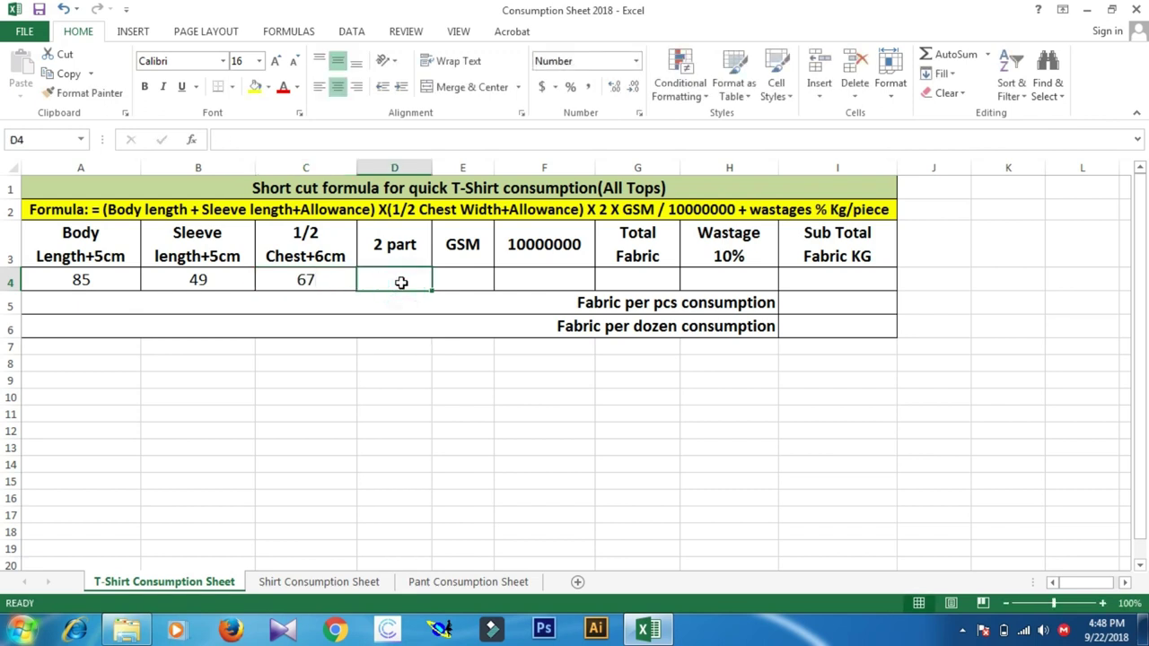
text(2)
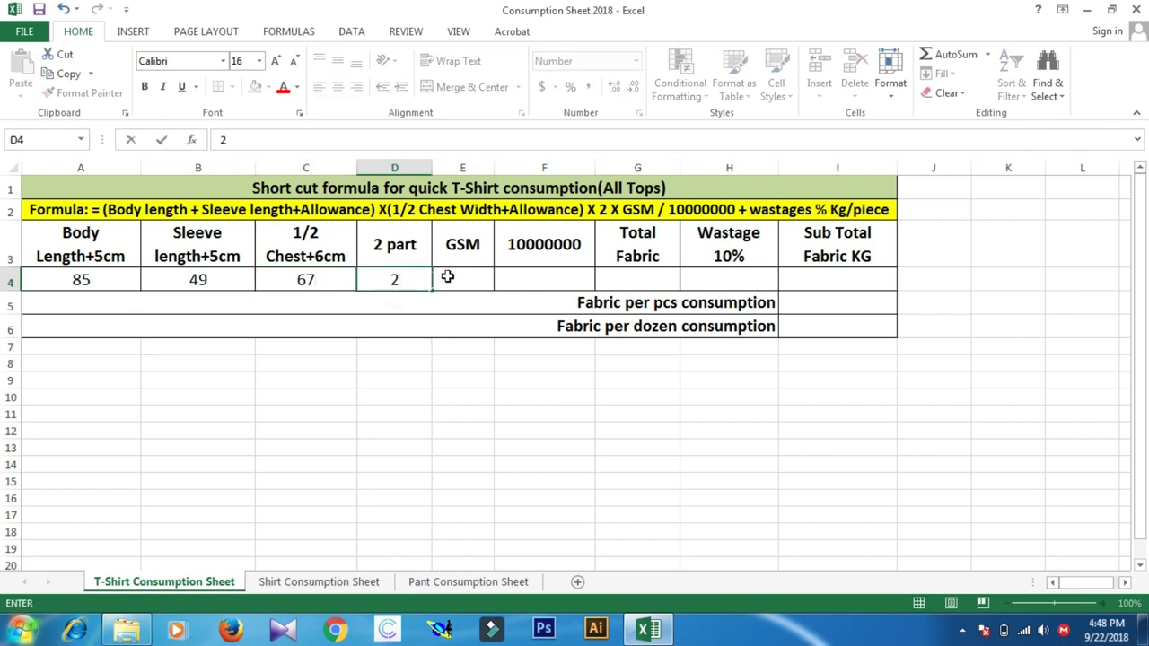
click(447, 276)
text(16)
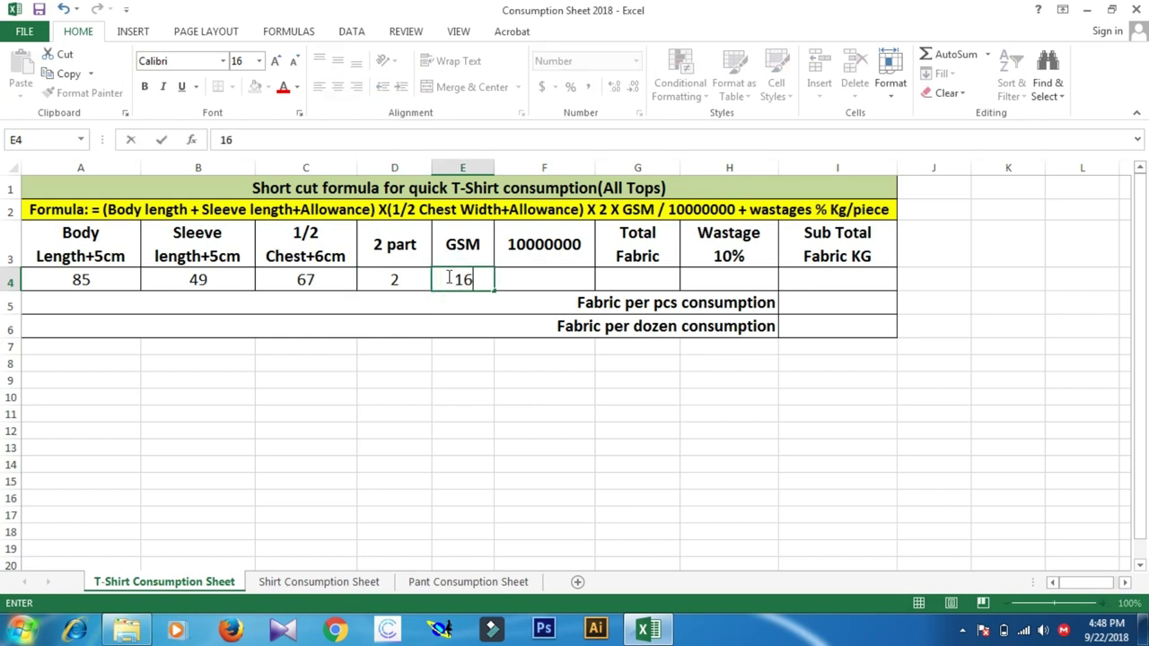
text(0)
click(516, 273)
text(10)
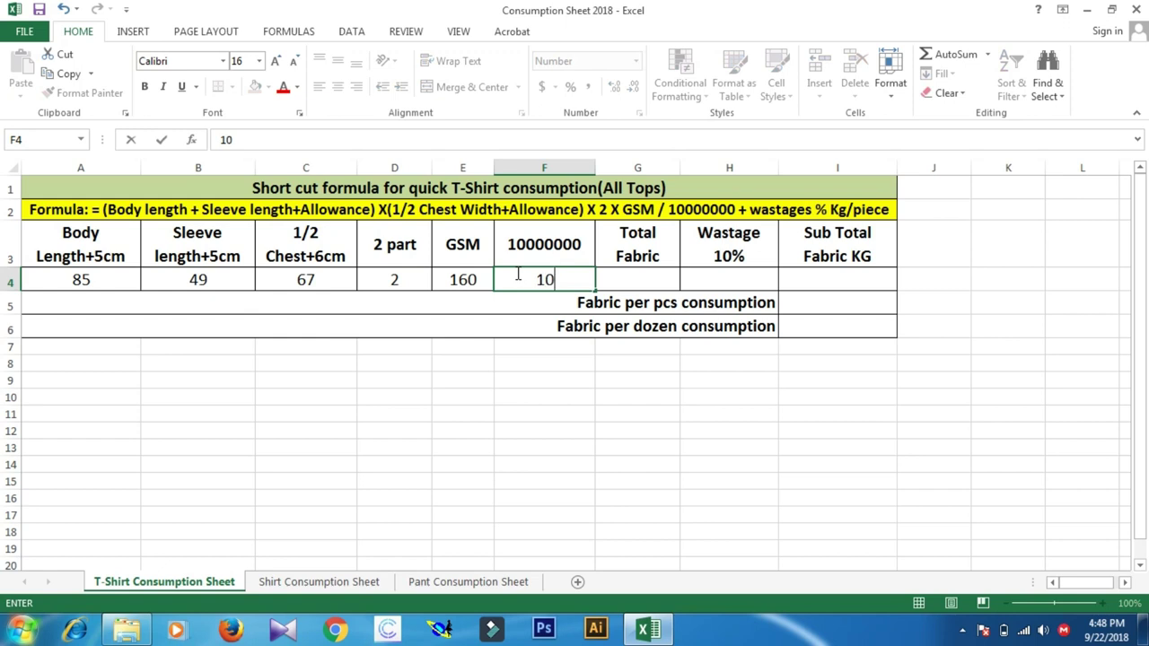
text(000000)
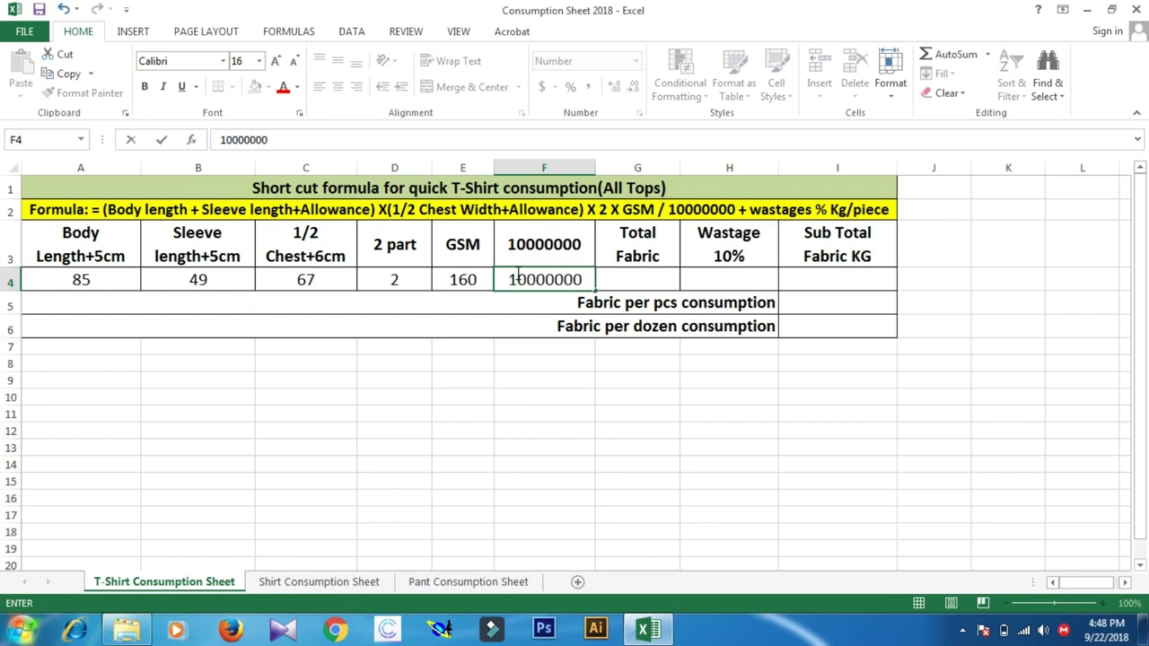
Calculate Total Fabric in cell G4 with the formula =(A4+B4)*C4*D4*E4/F4.
click(640, 280)
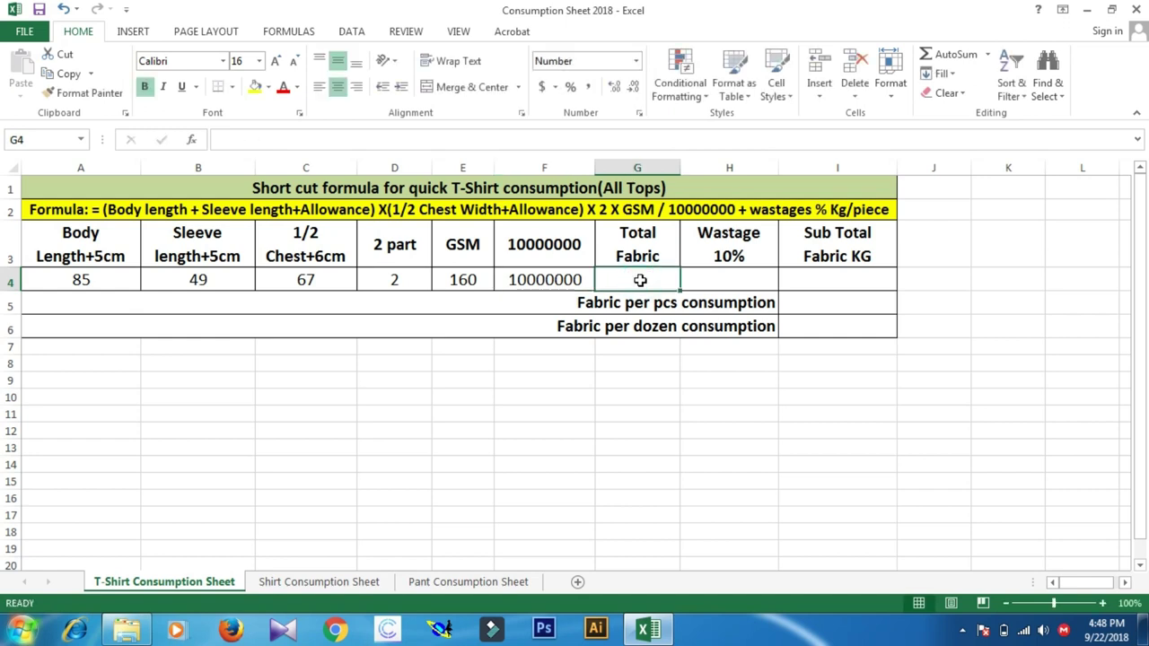
text(=)
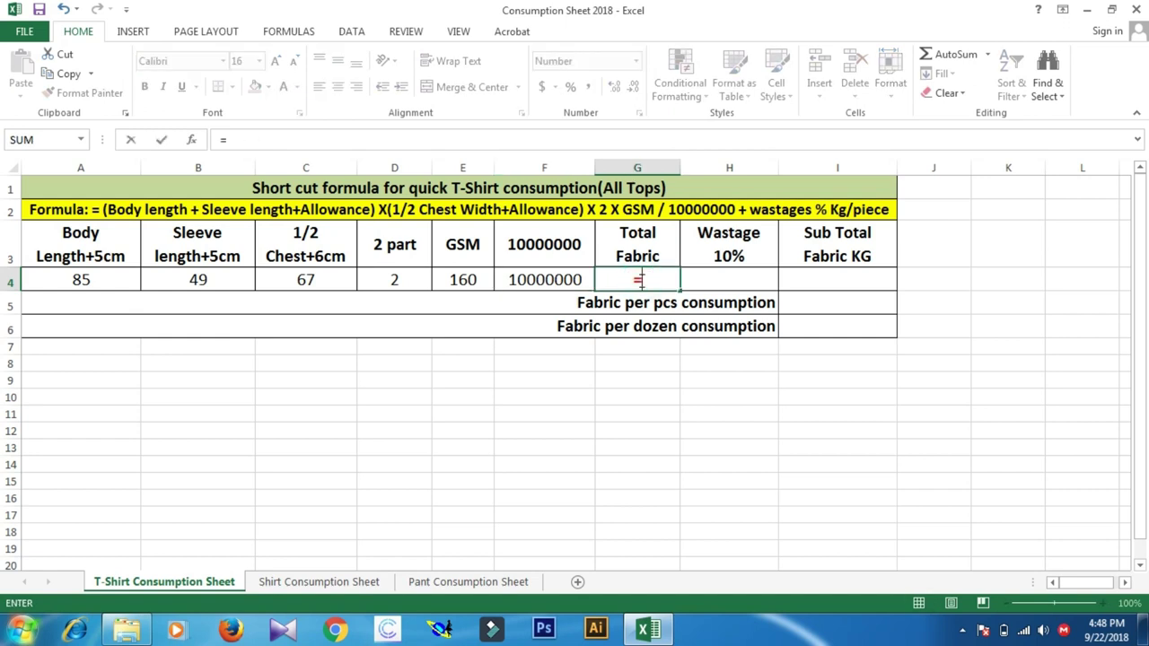
text(()
click(90, 280)
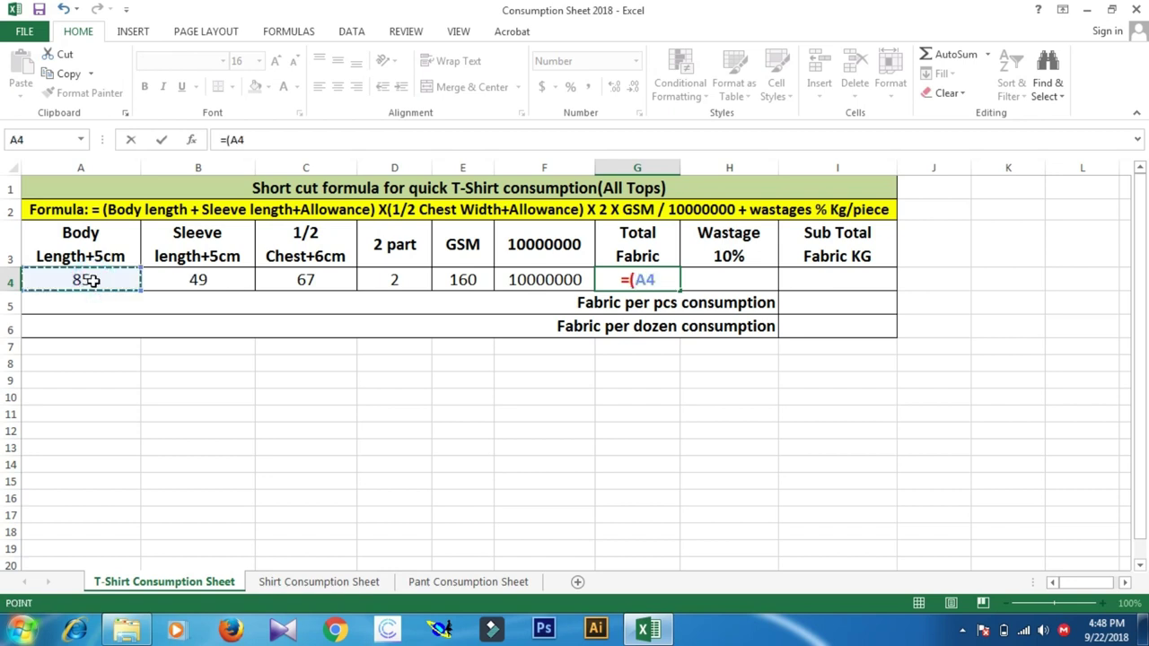
text(+)
click(178, 280)
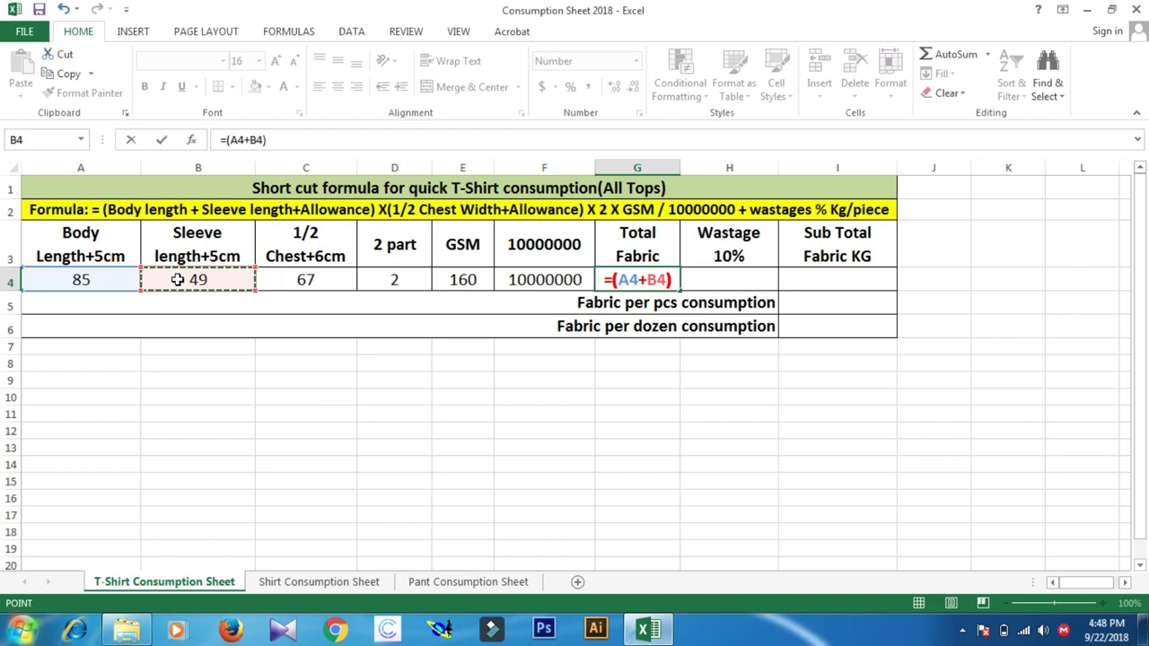
text()*)
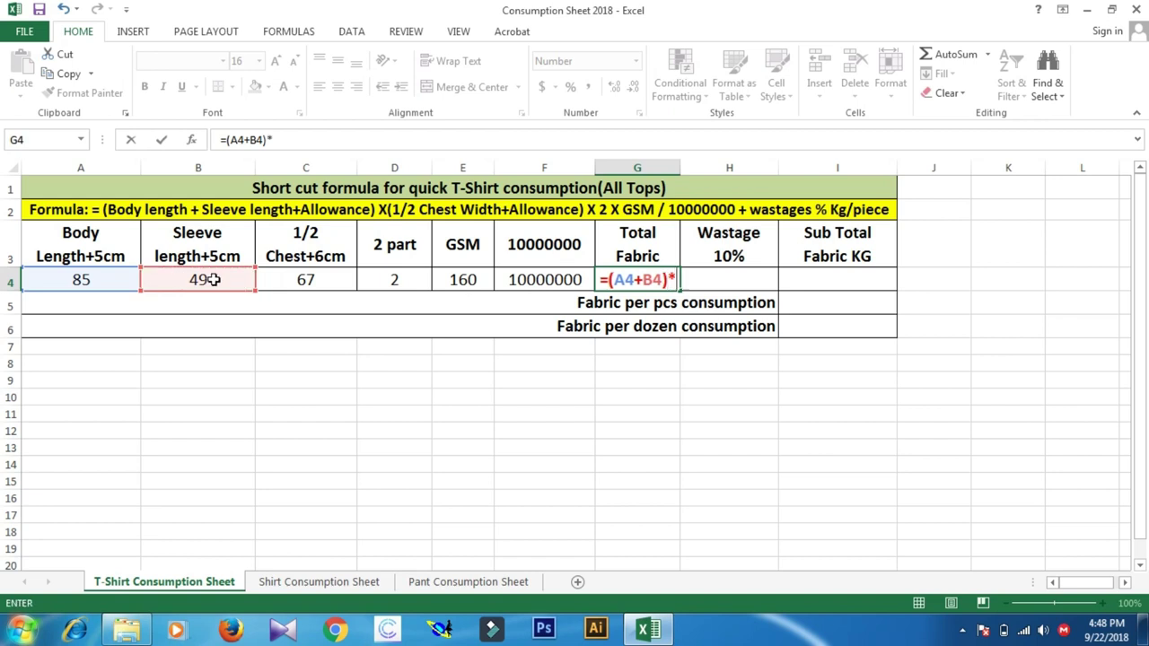
click(305, 281)
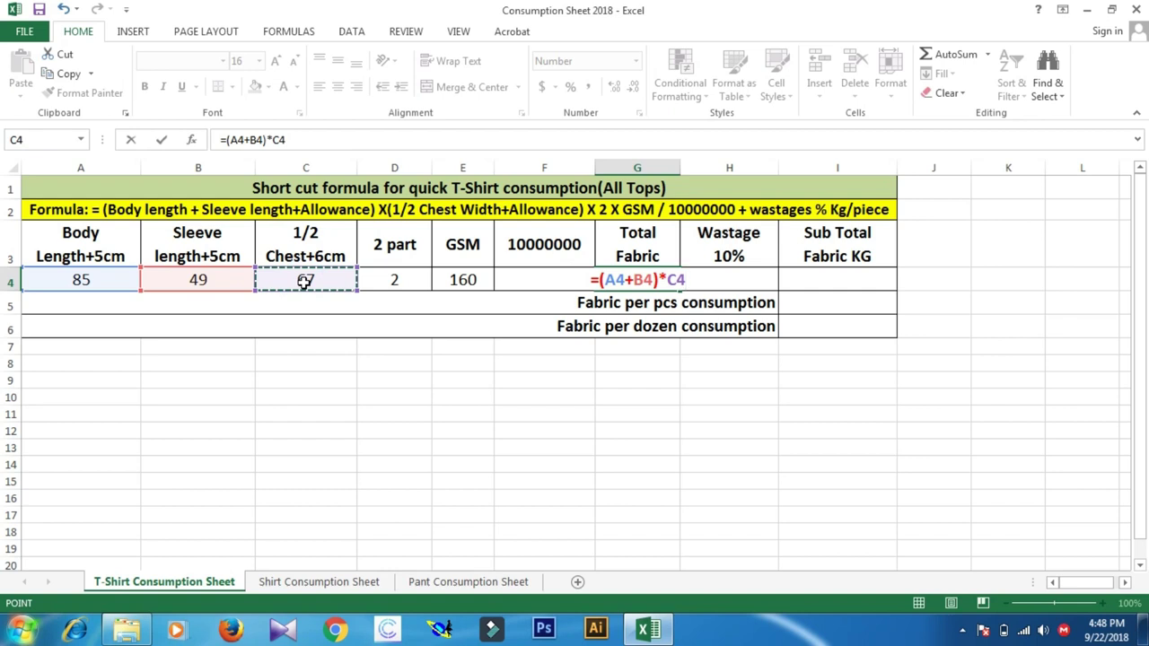
text(*)
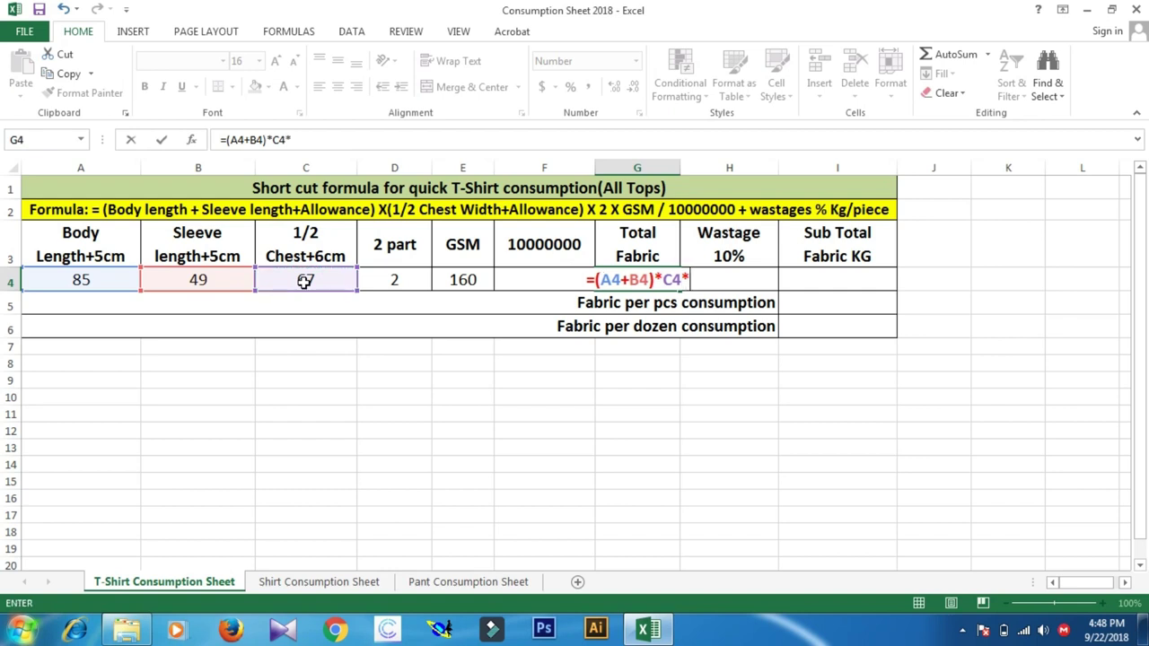
click(389, 279)
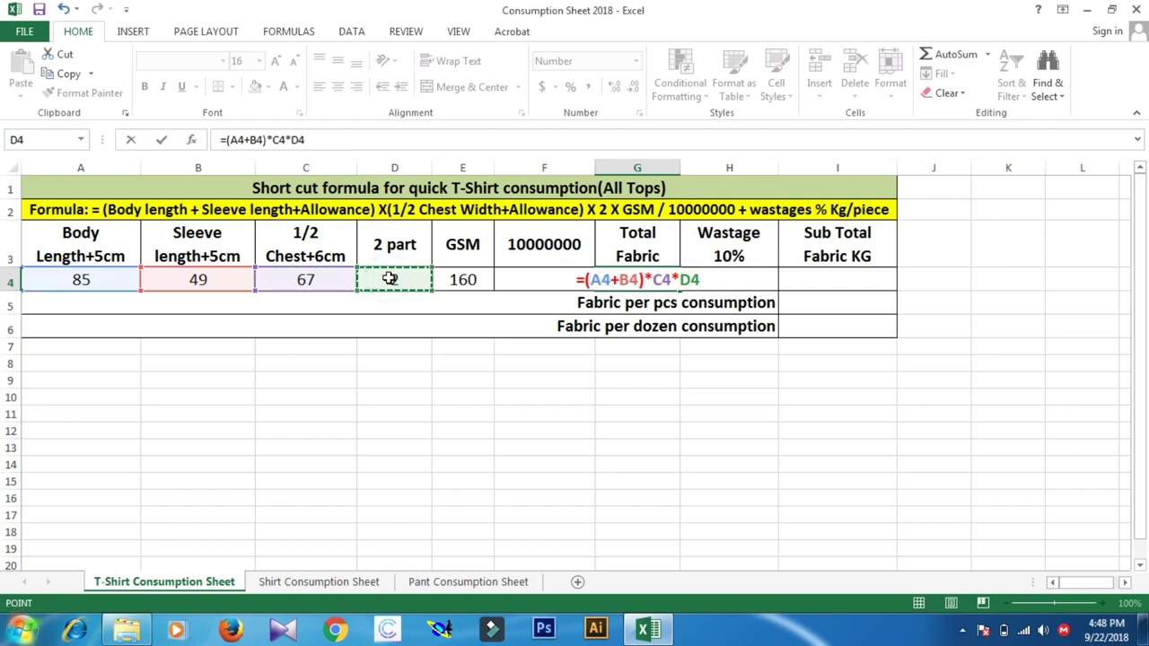
text(*)
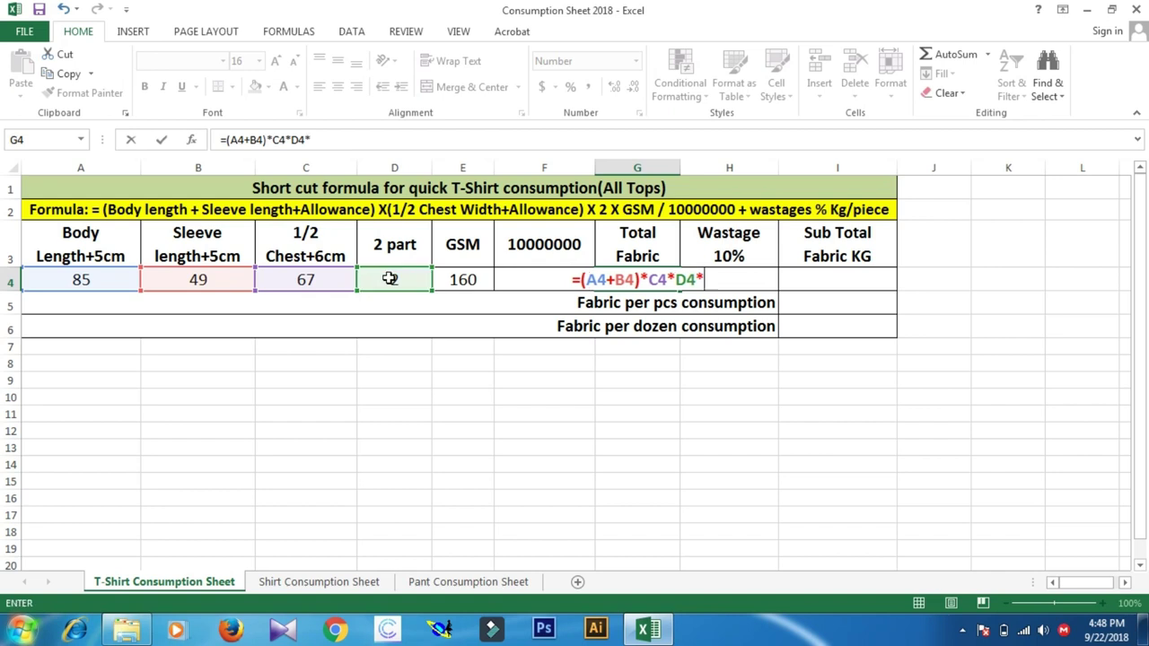
click(463, 281)
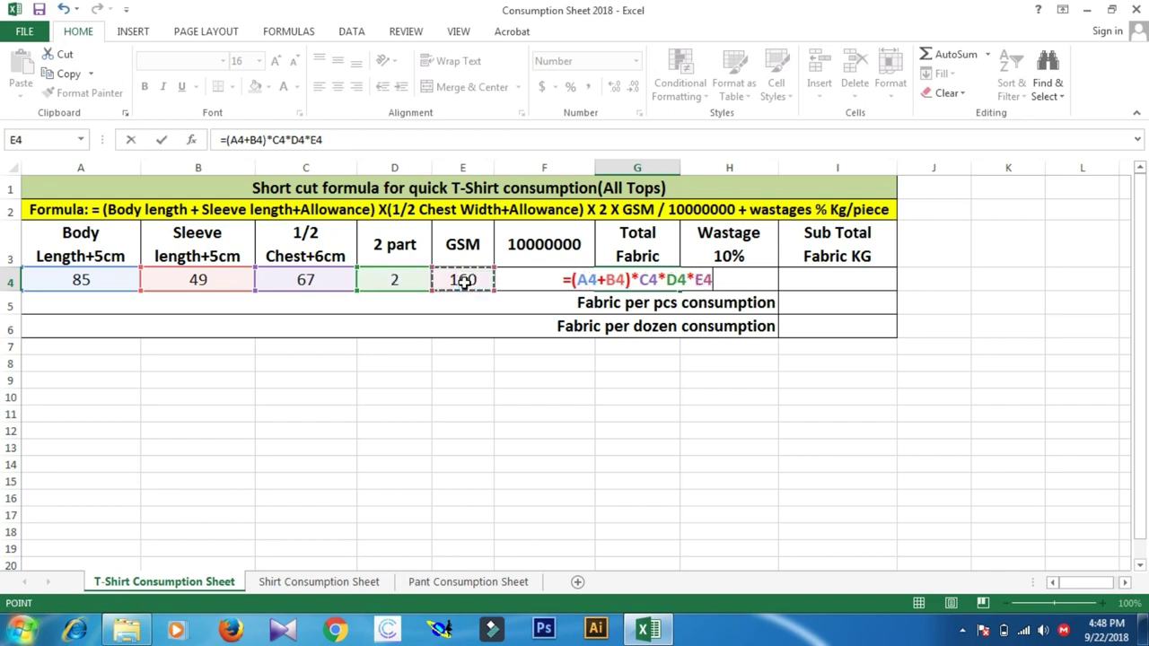
text(/)
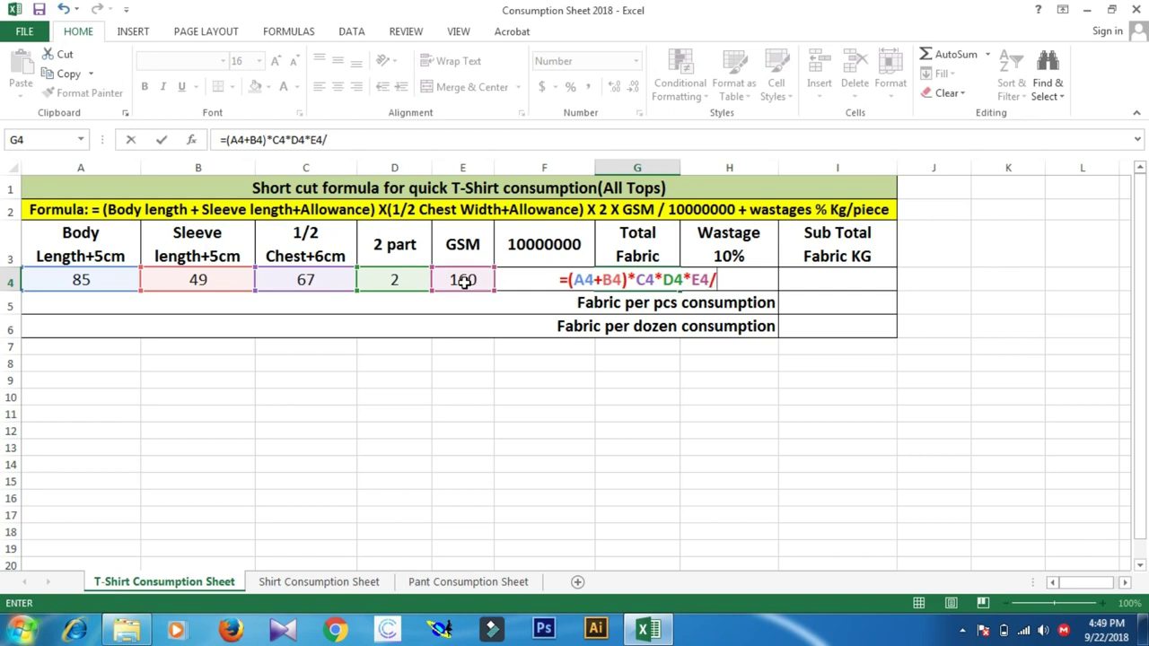
text(F)
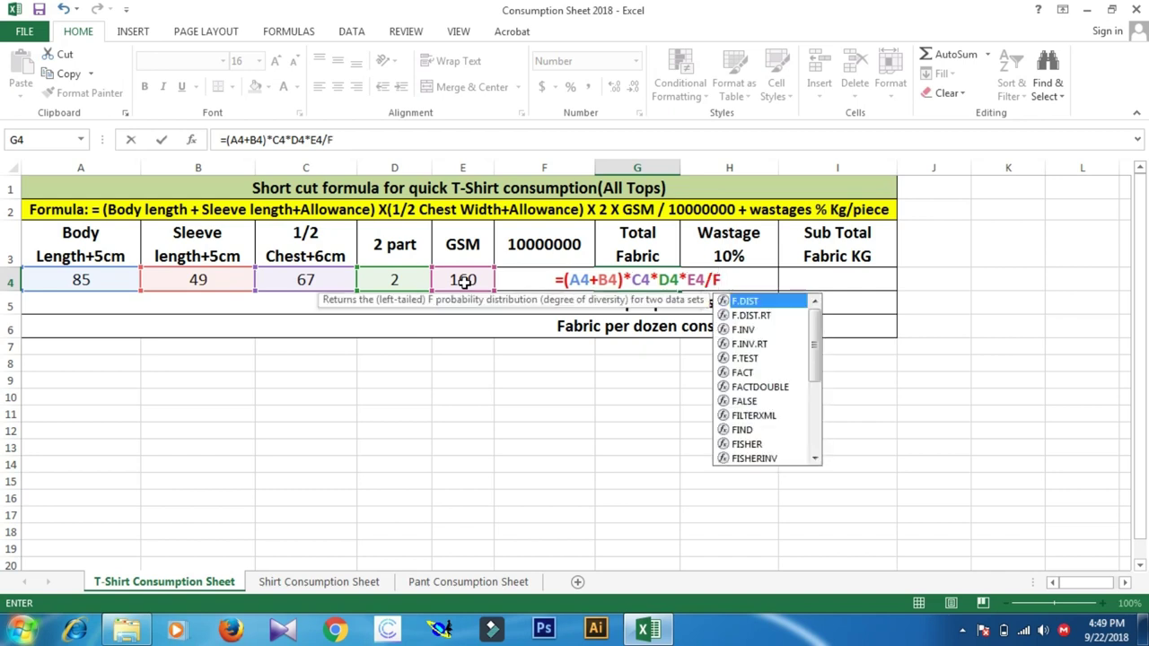
text(4)
key(Return)
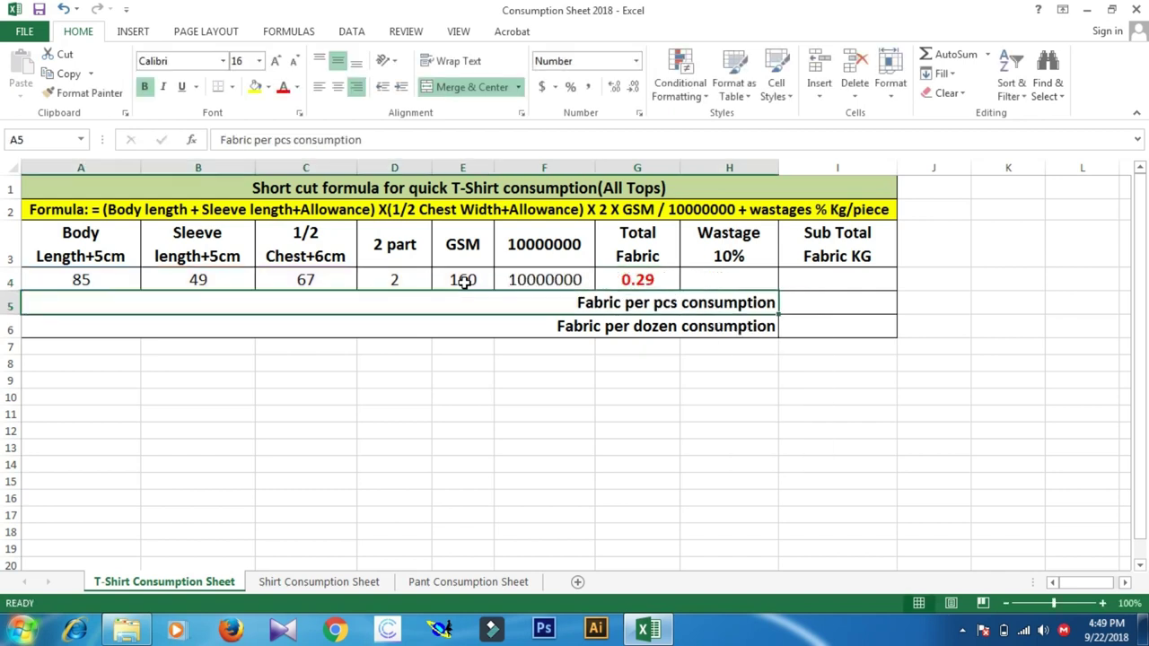
Calculate the 10% wastage in cell H4 with the formula =G4*10%.
click(729, 278)
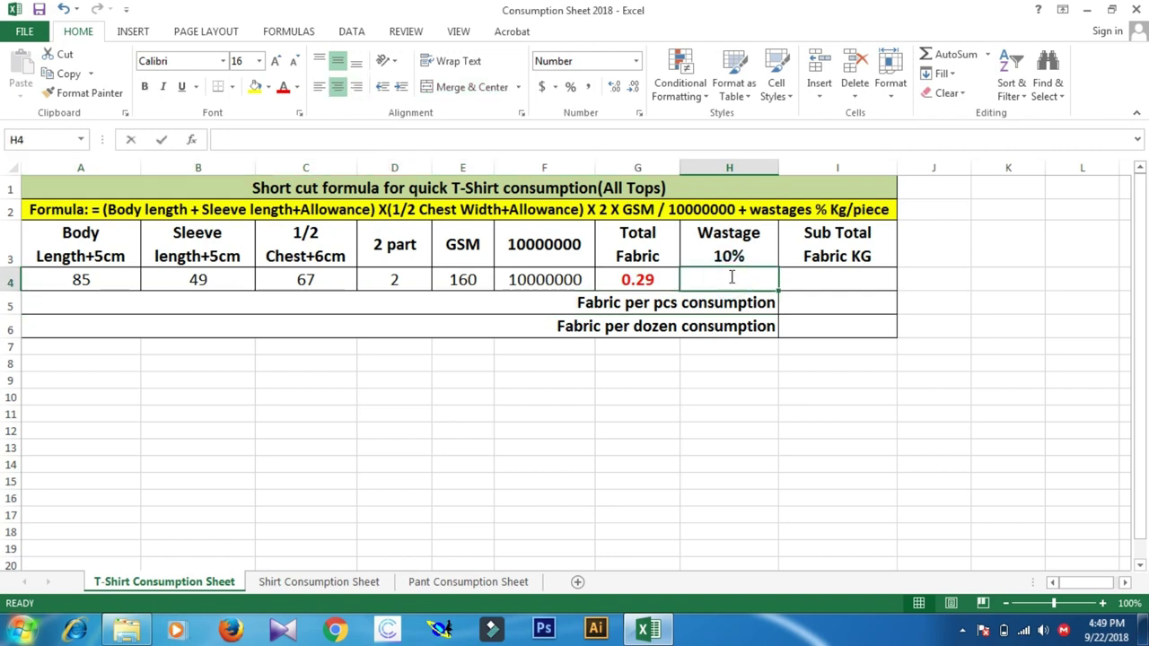
text(=)
click(664, 279)
text(*10)
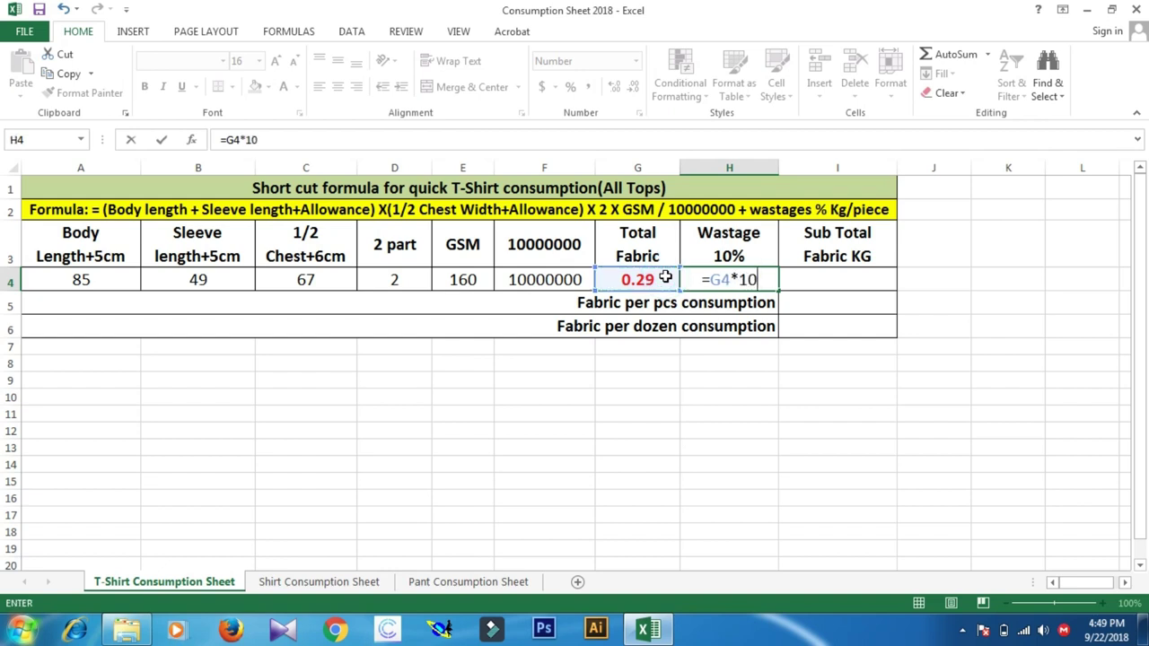
text(%)
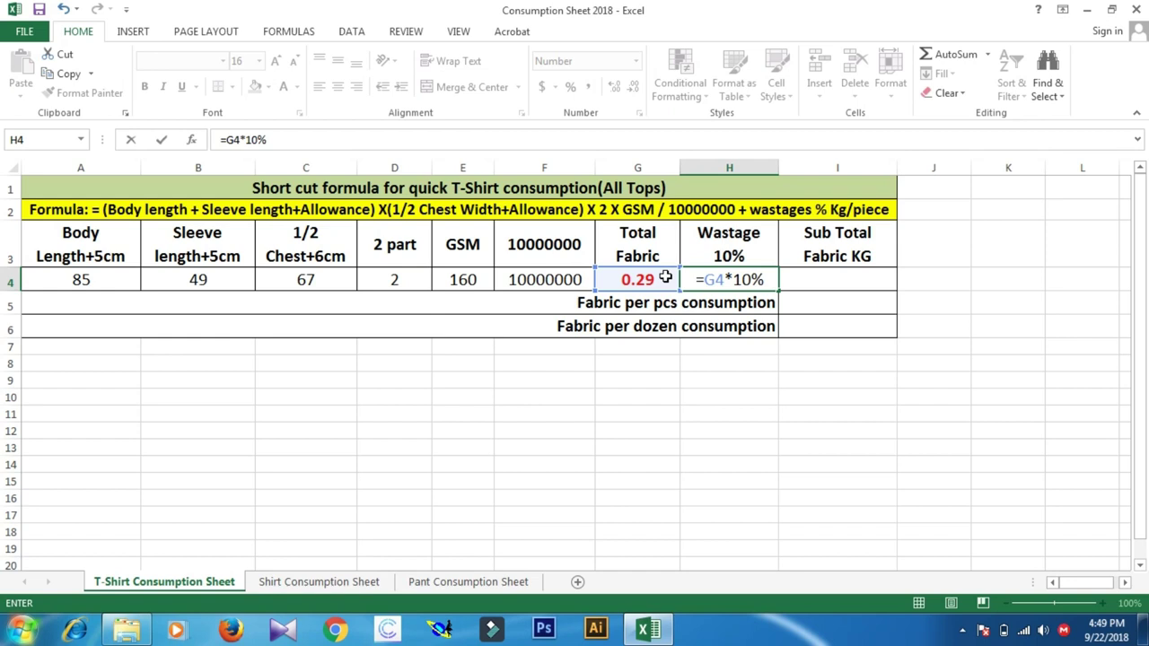
key(Return)
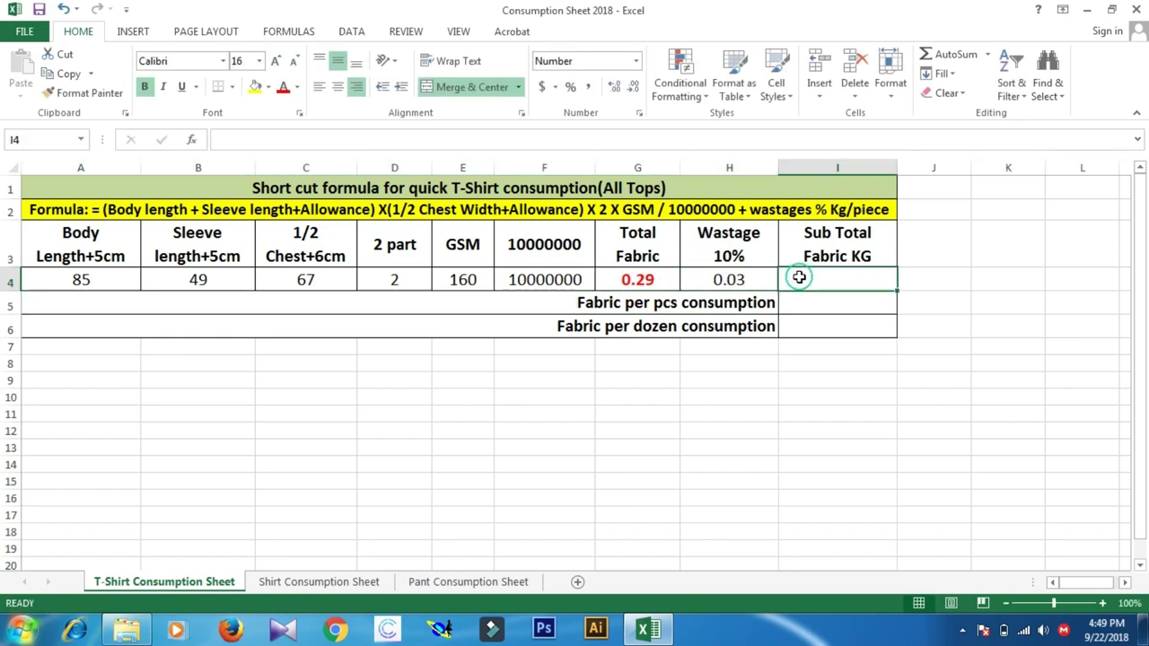
Calculate the Sub Total Fabric KG in cell I4 by adding total fabric and wastage with =G4+H4.
click(798, 278)
text(=)
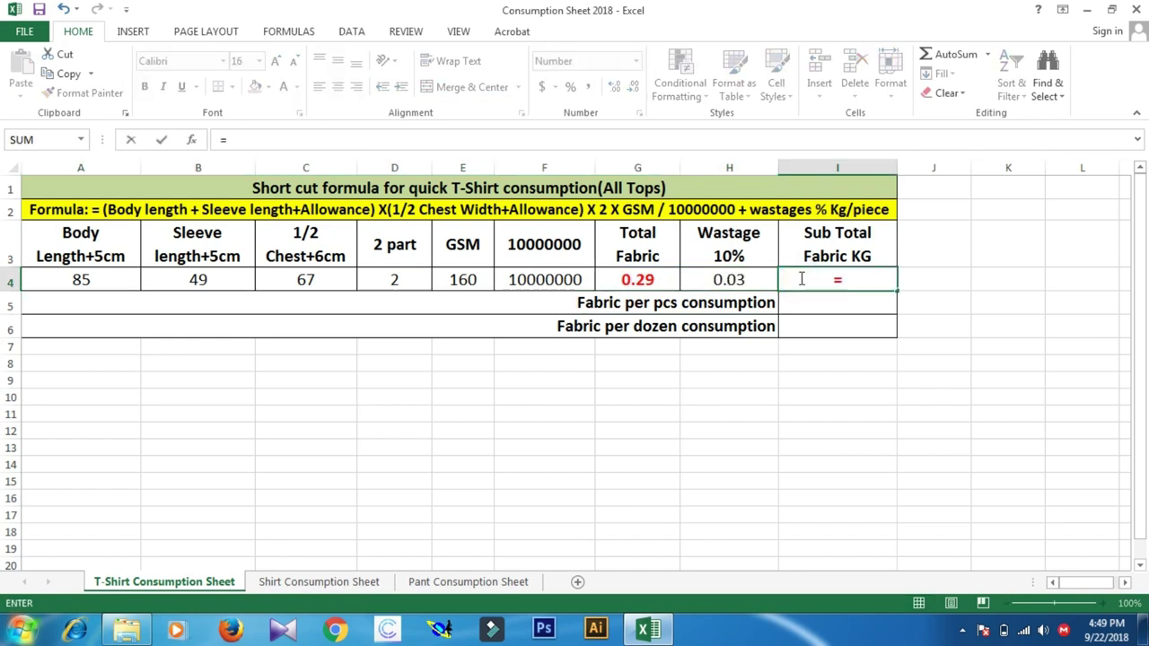
click(621, 282)
text(+)
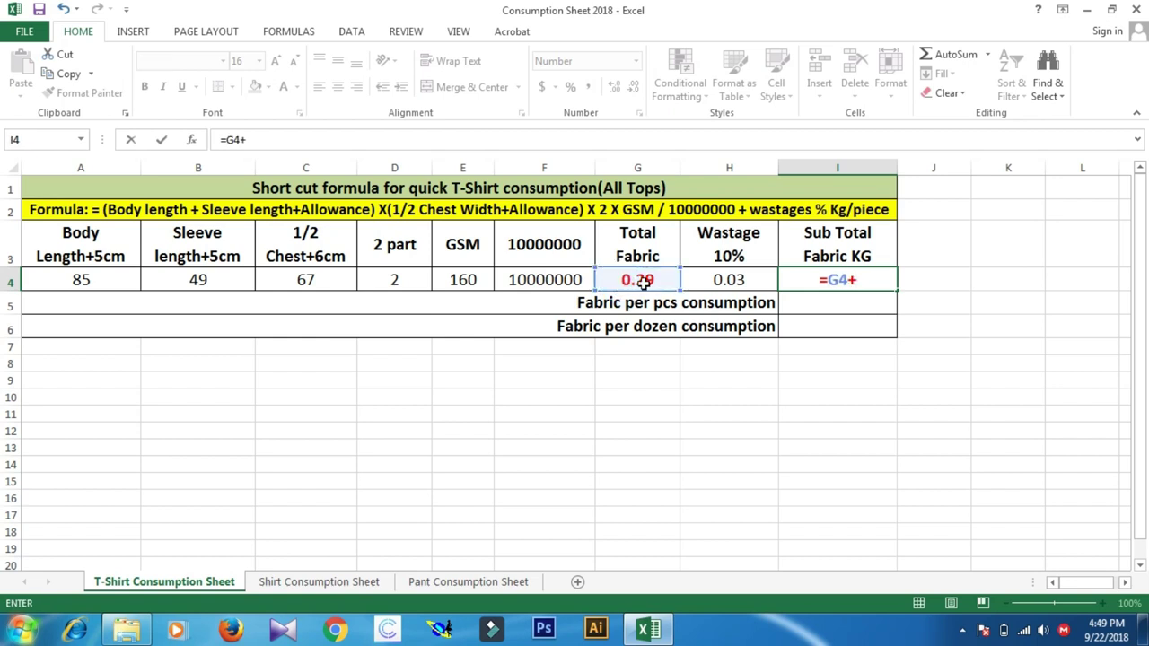
click(709, 280)
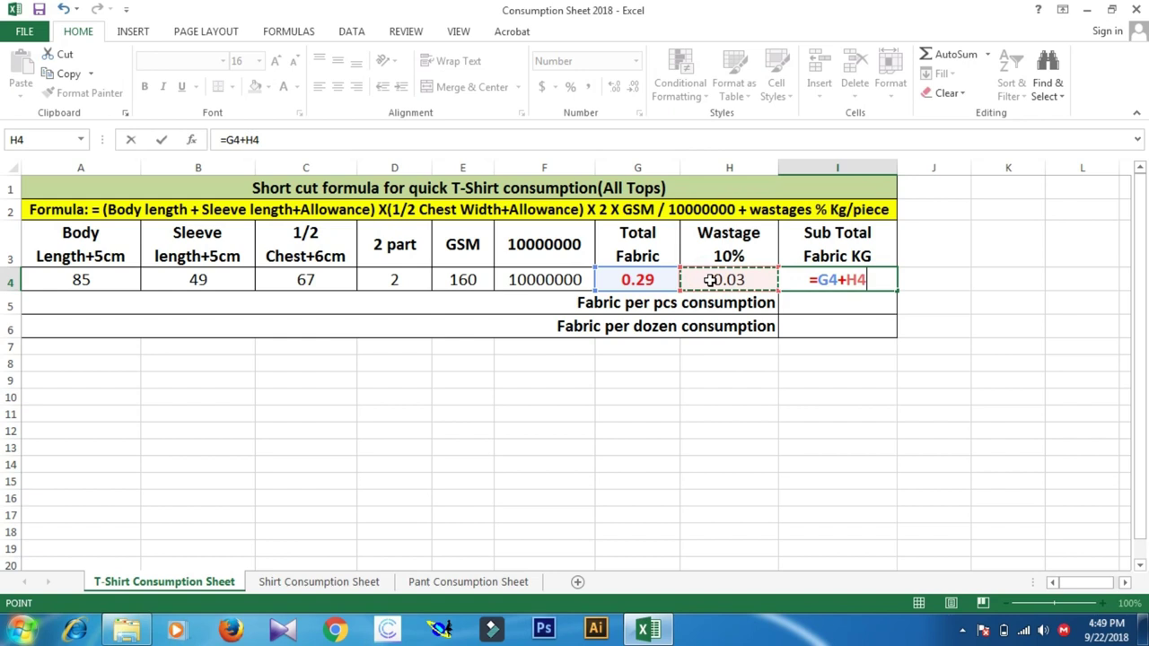
key(Return)
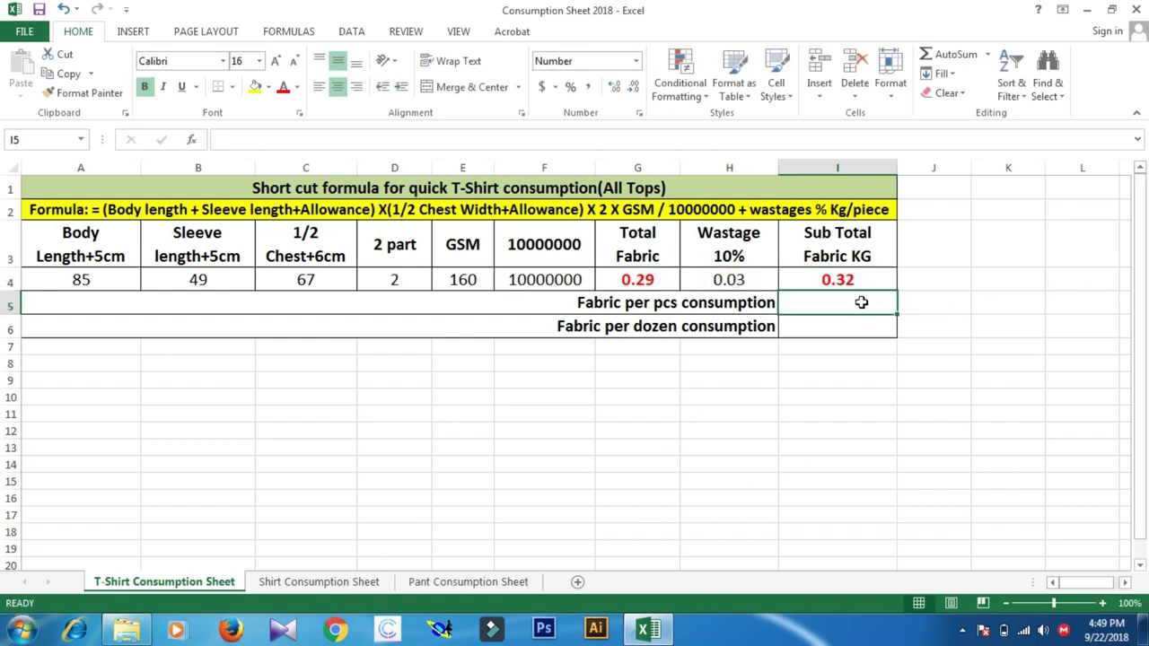
Set the fabric per pcs consumption in cell I5 to the subtotal with the formula =I4.
text(=)
click(866, 278)
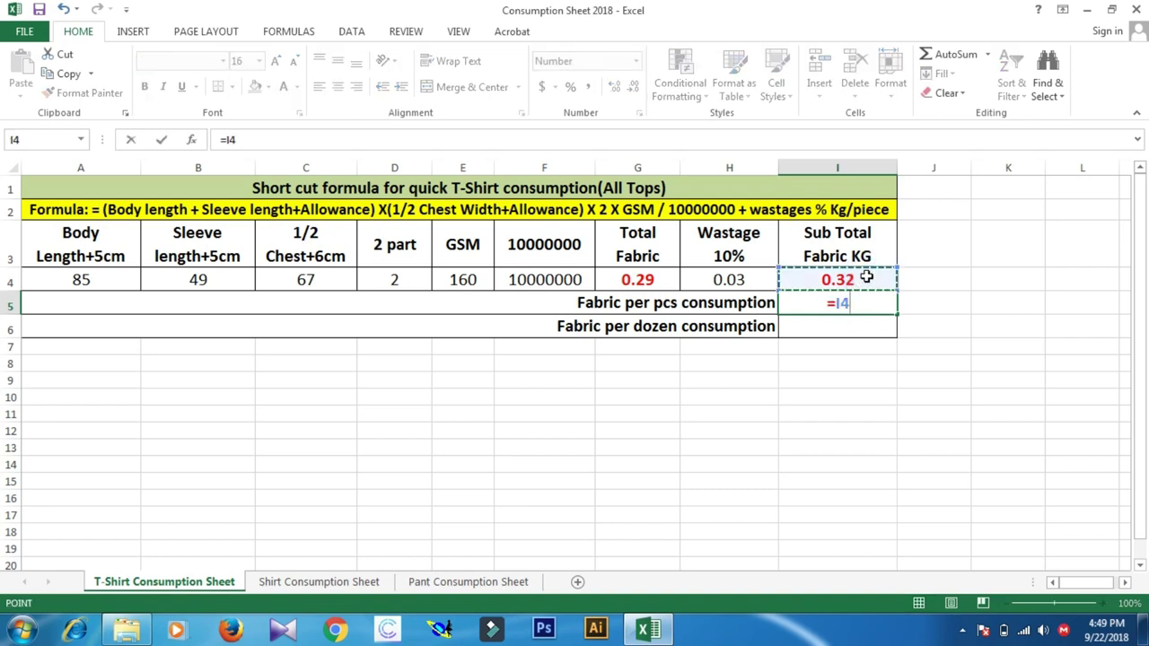
key(Return)
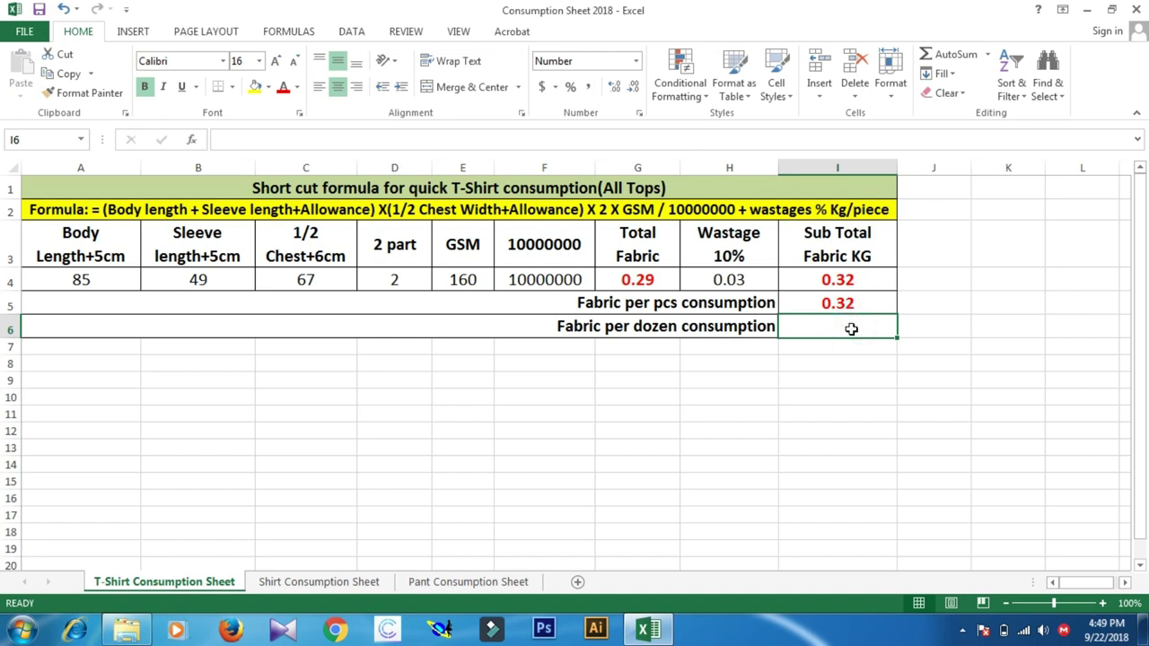
Calculate the fabric per dozen consumption in cell I6 with the formula =I5*12.
text(=)
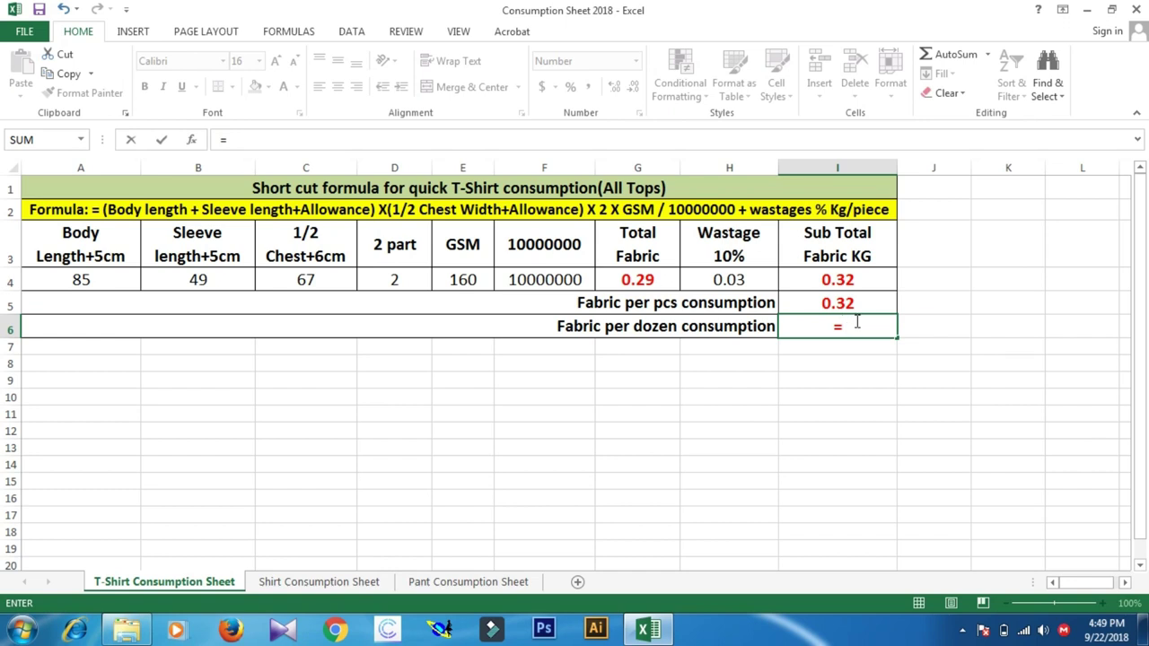
click(859, 304)
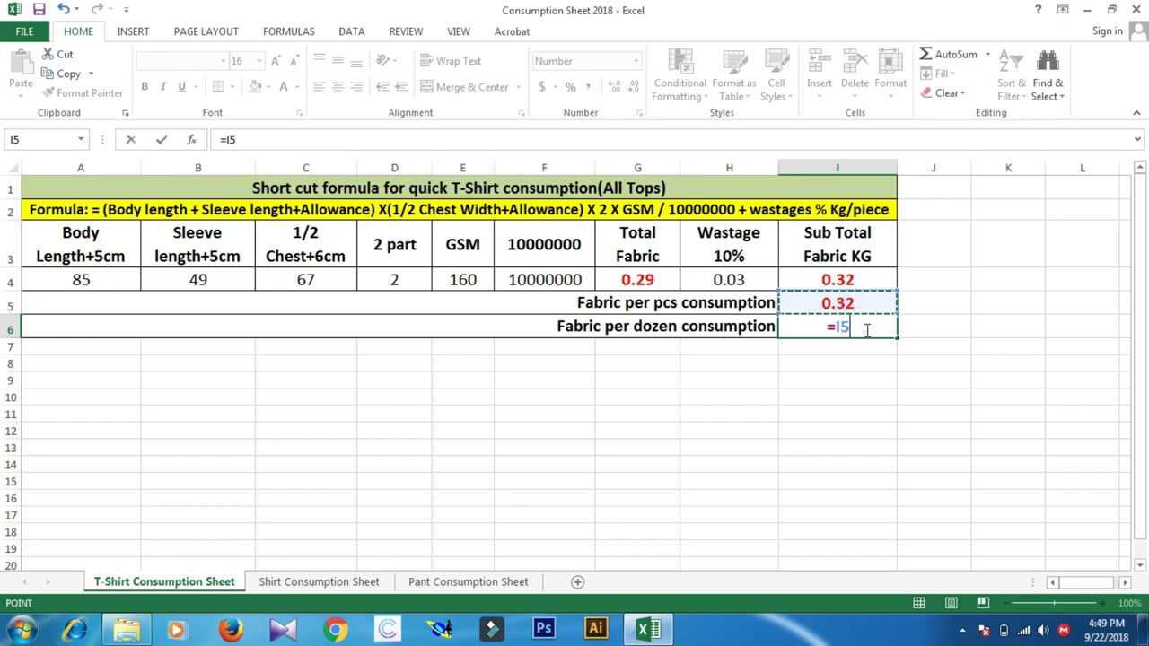
text(*12)
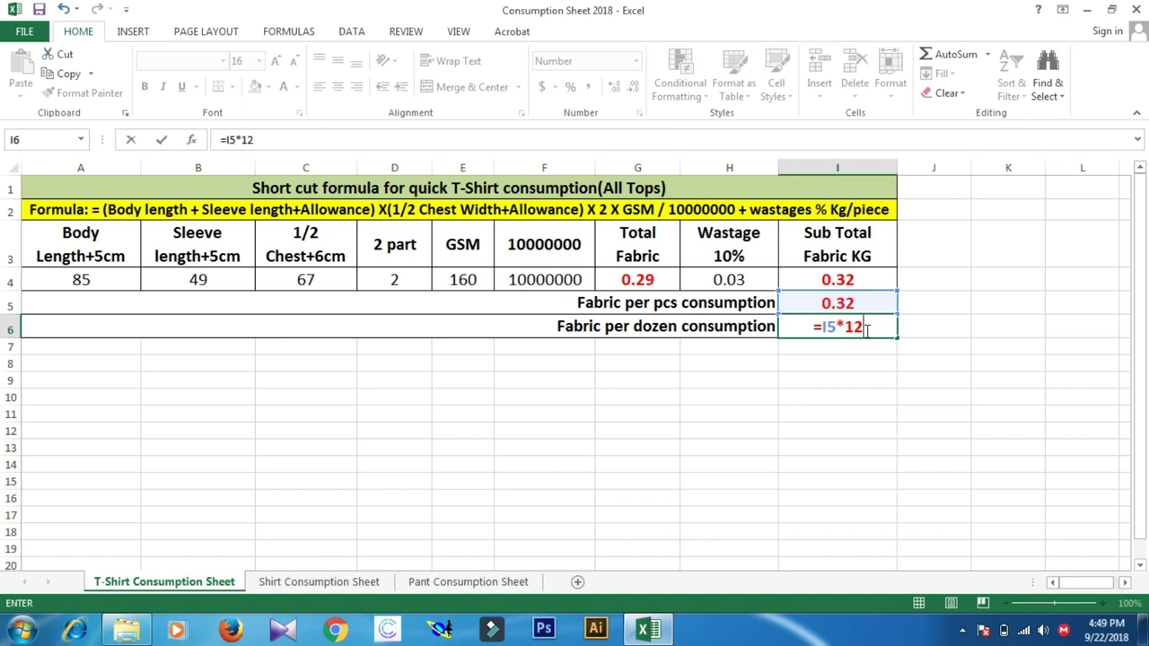
key(Return)
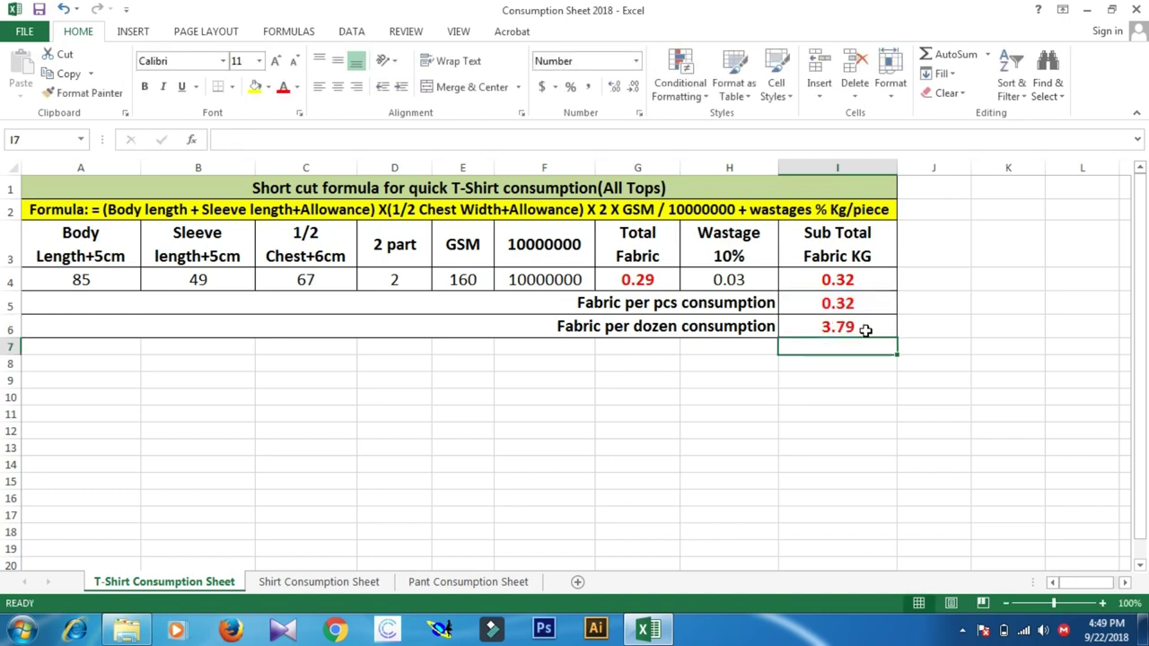
click(930, 417)
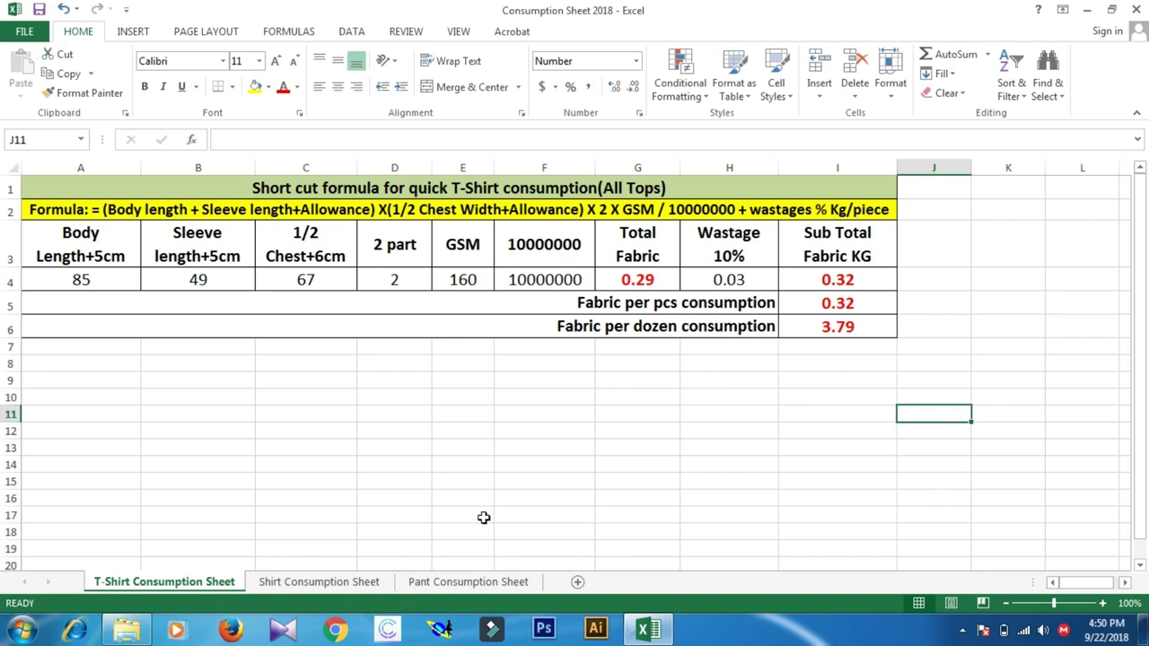
On the Shirt Consumption Sheet, enter body length 35 in A4, half chest 26 in B4 and 2 parts in C4.
click(345, 585)
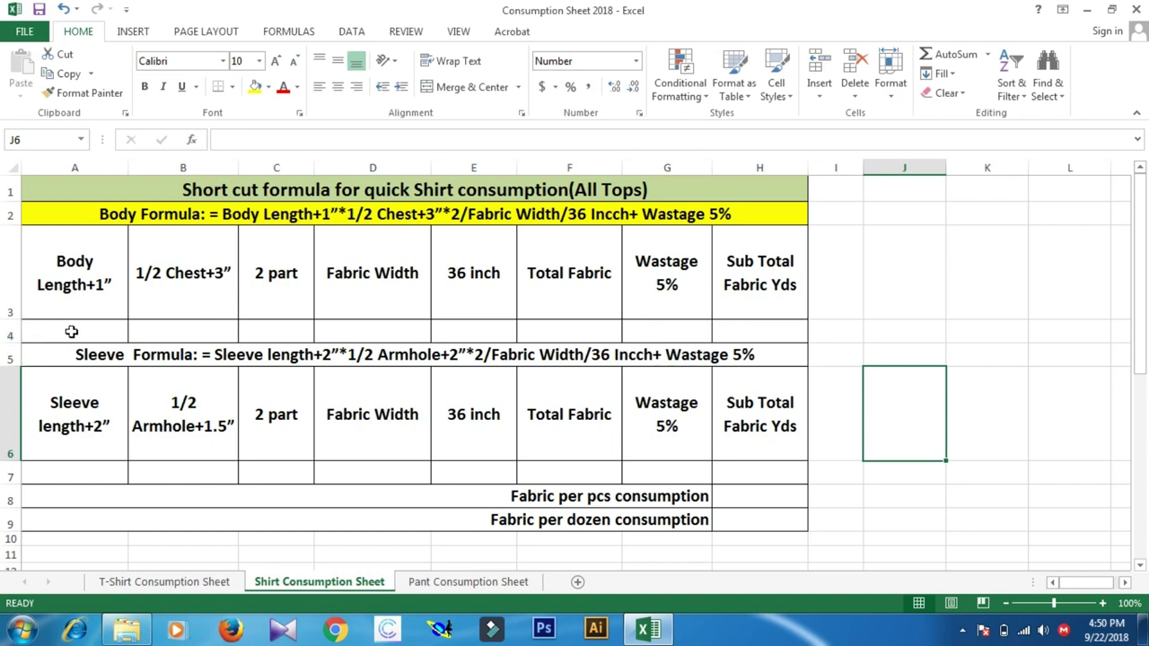
click(73, 332)
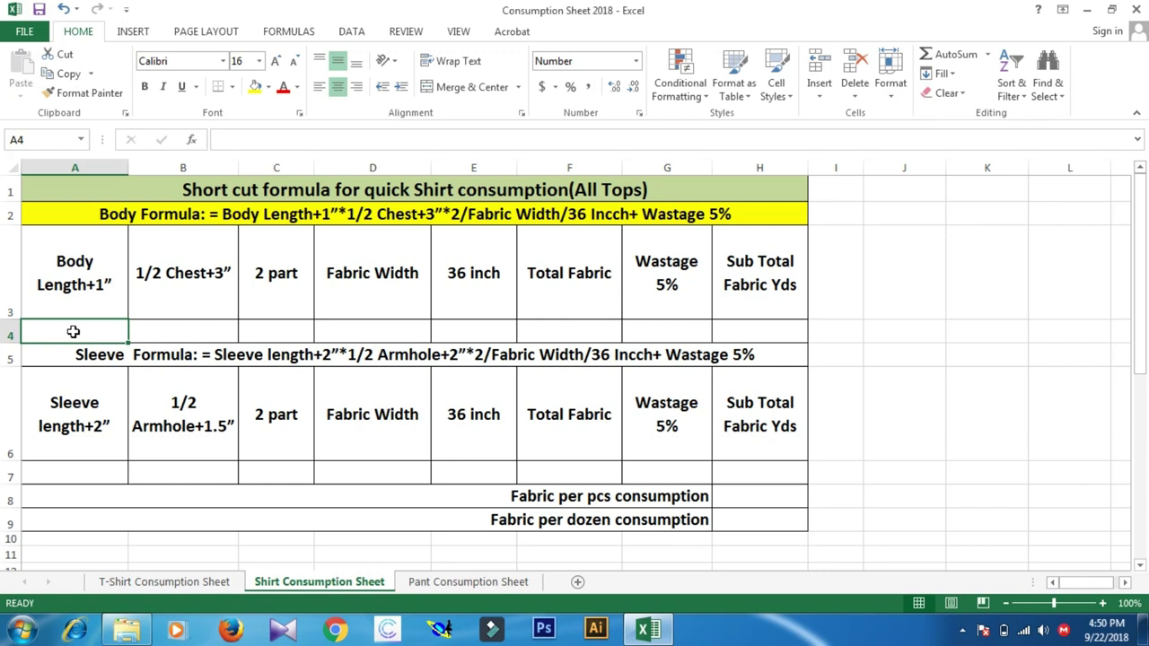
text(35)
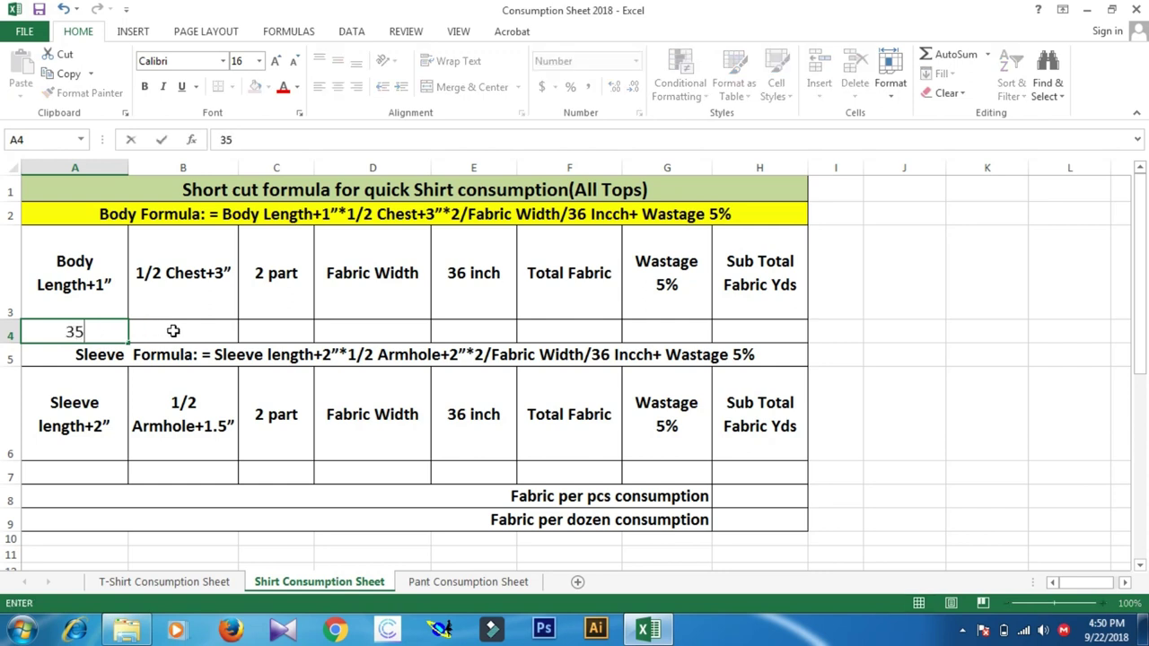
click(173, 332)
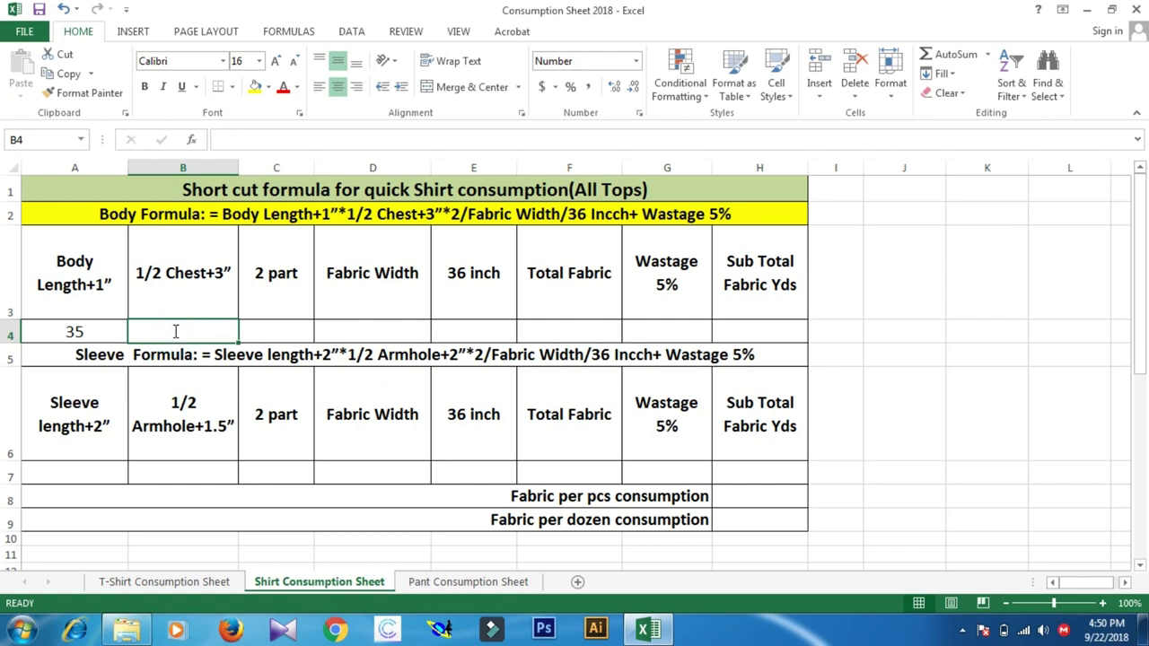
text(26)
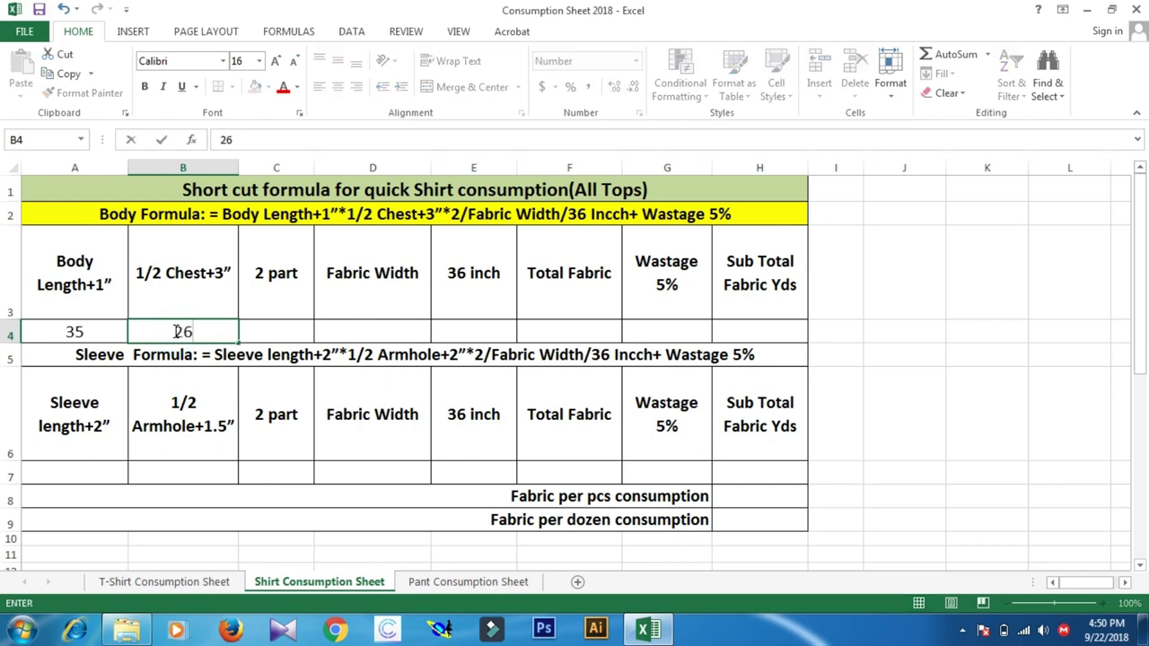
click(279, 327)
text(2)
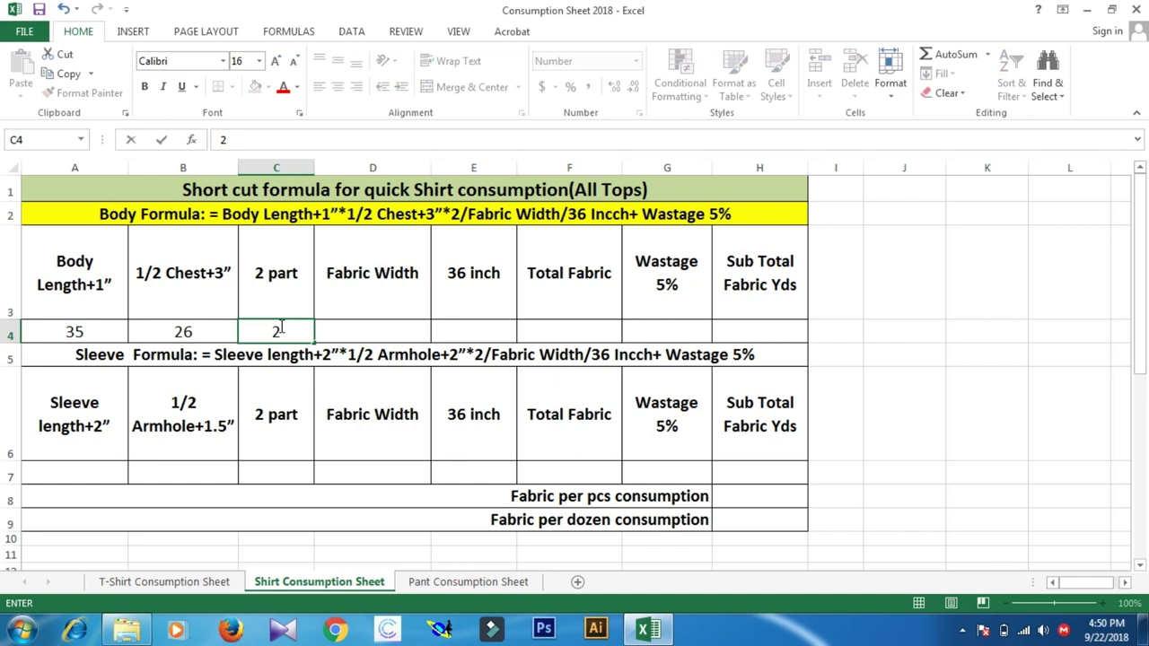
Enter the body's fabric width of 54 in cell D4 and the 36 inch value in cell E4.
click(372, 330)
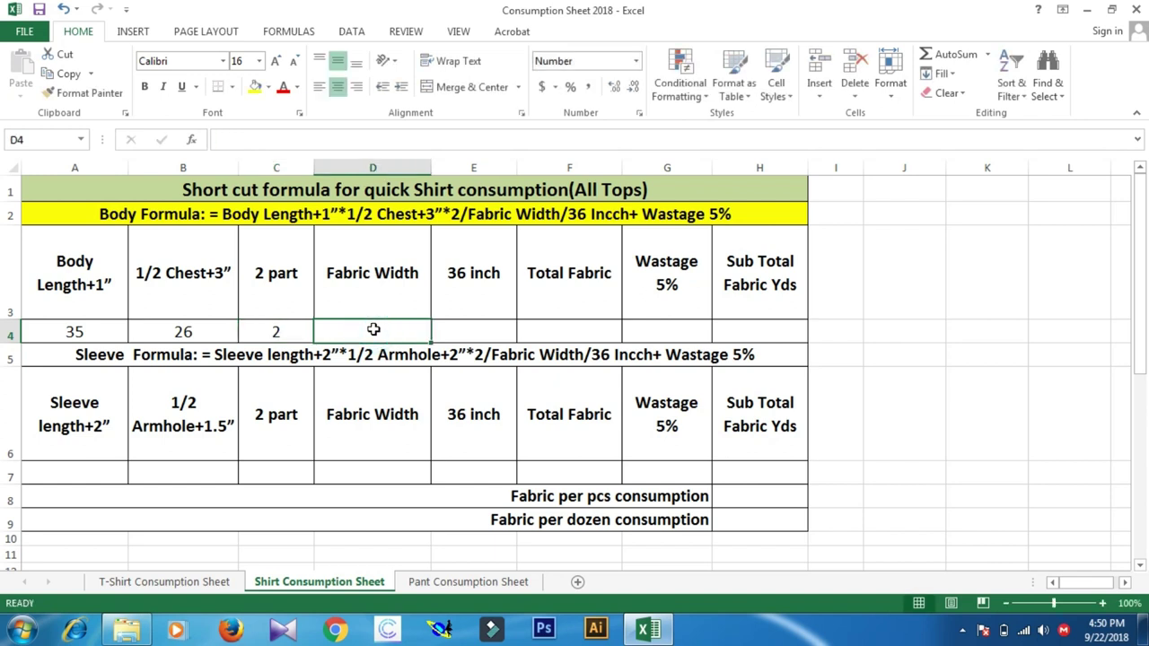
text(36)
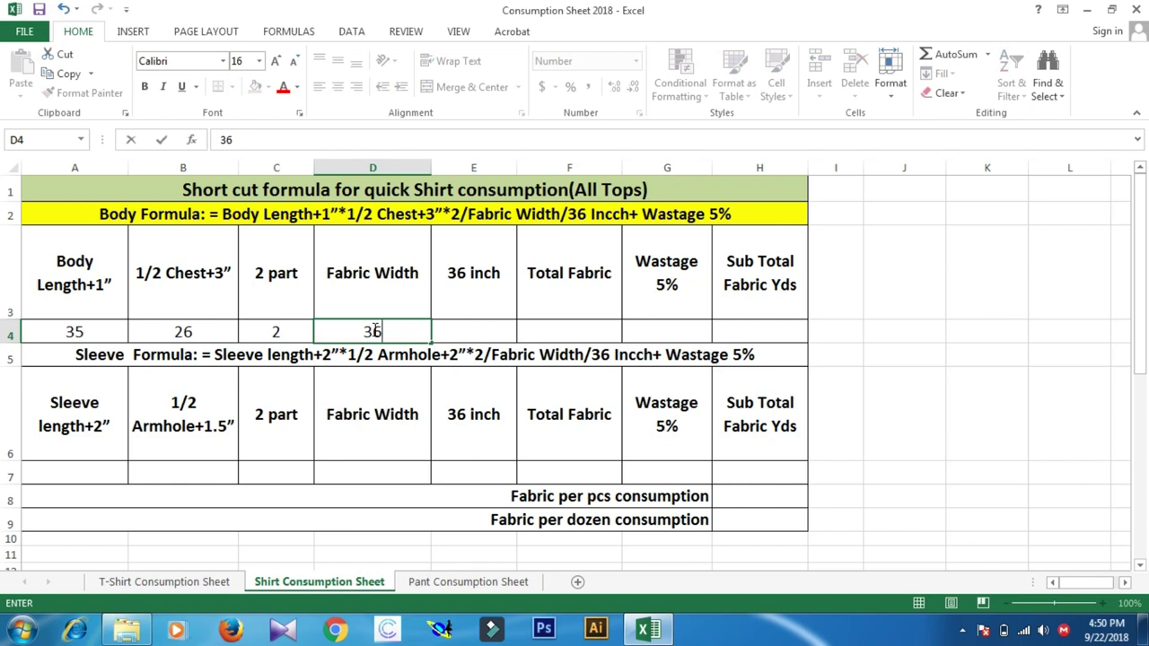
key(BackSpace)
key(BackSpace)
text(54)
click(458, 327)
text(36)
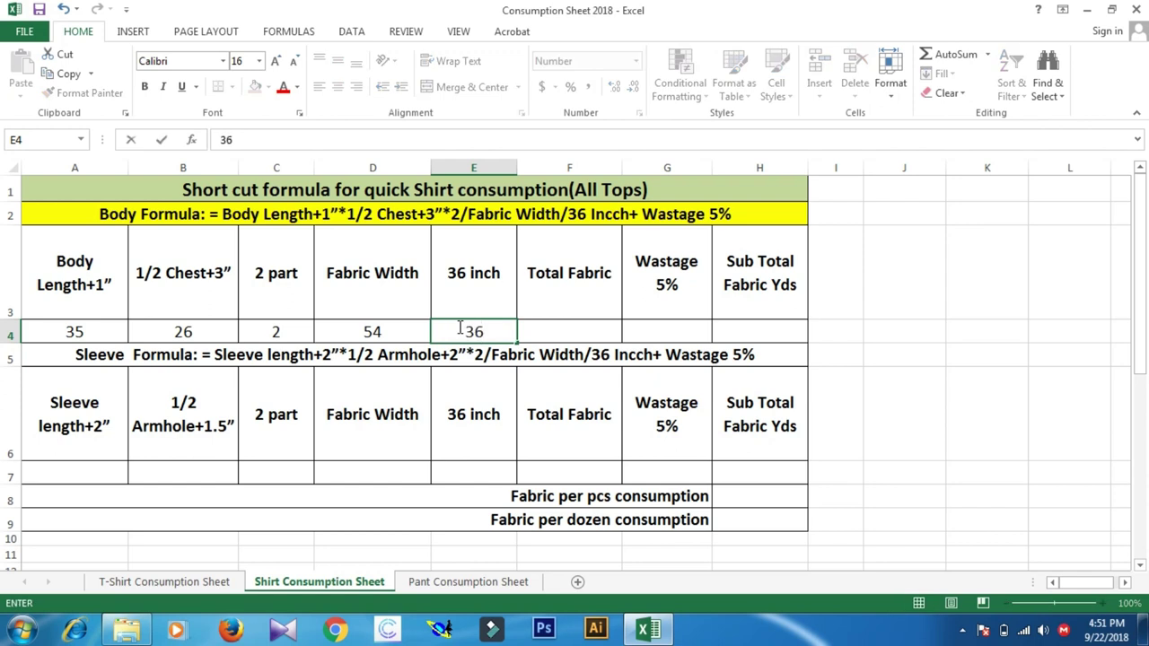
Calculate the body's Total Fabric in cell F4 with the formula =A4*B4*C4/D4/E4.
click(566, 327)
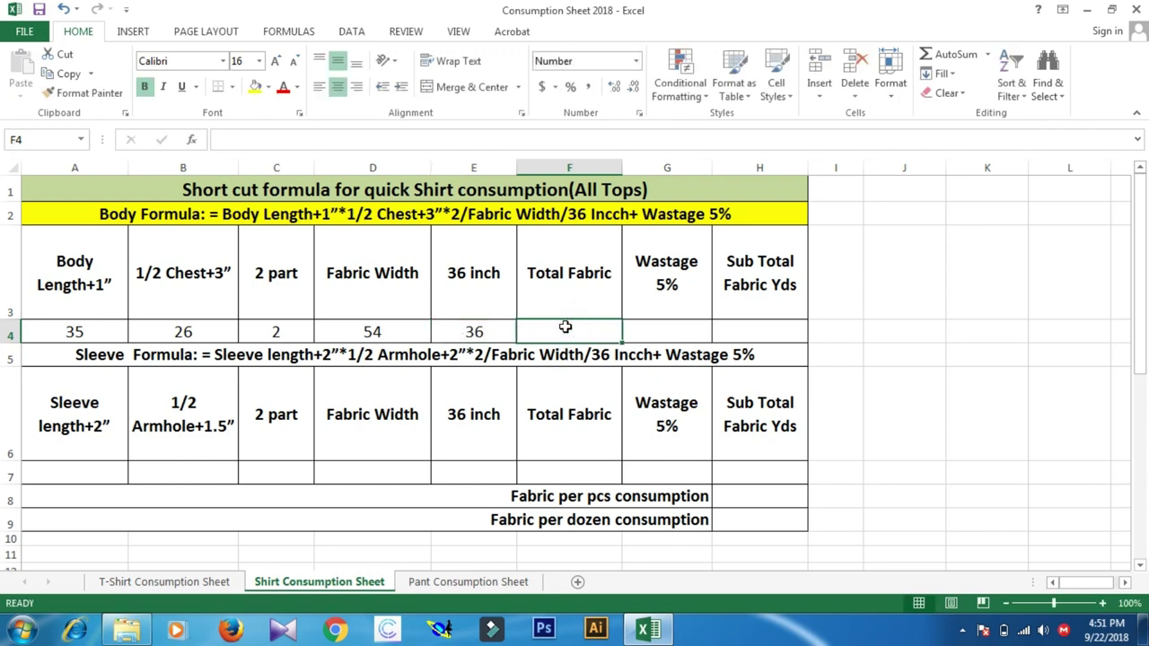
text(=)
click(96, 331)
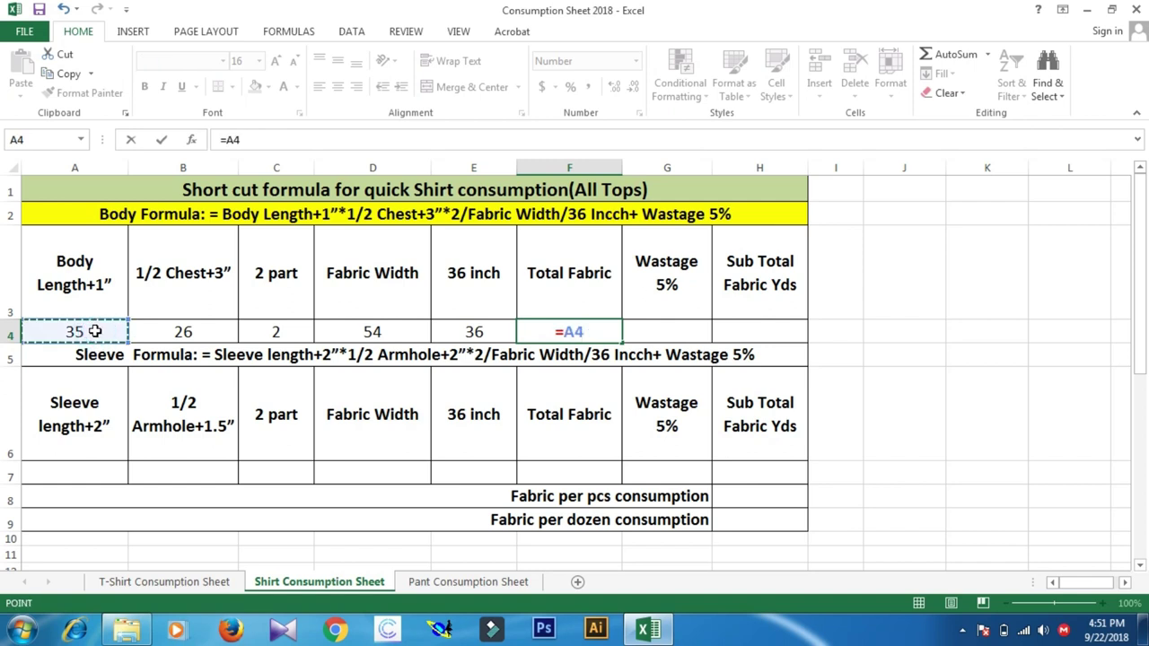
text(*)
click(223, 330)
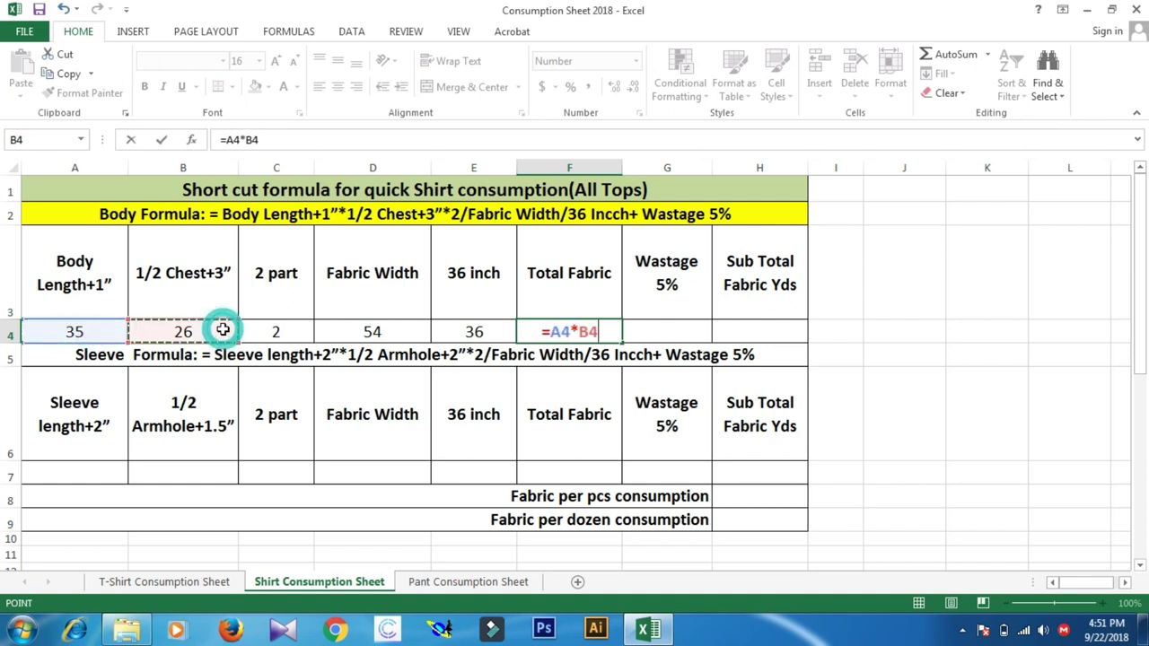
text(*)
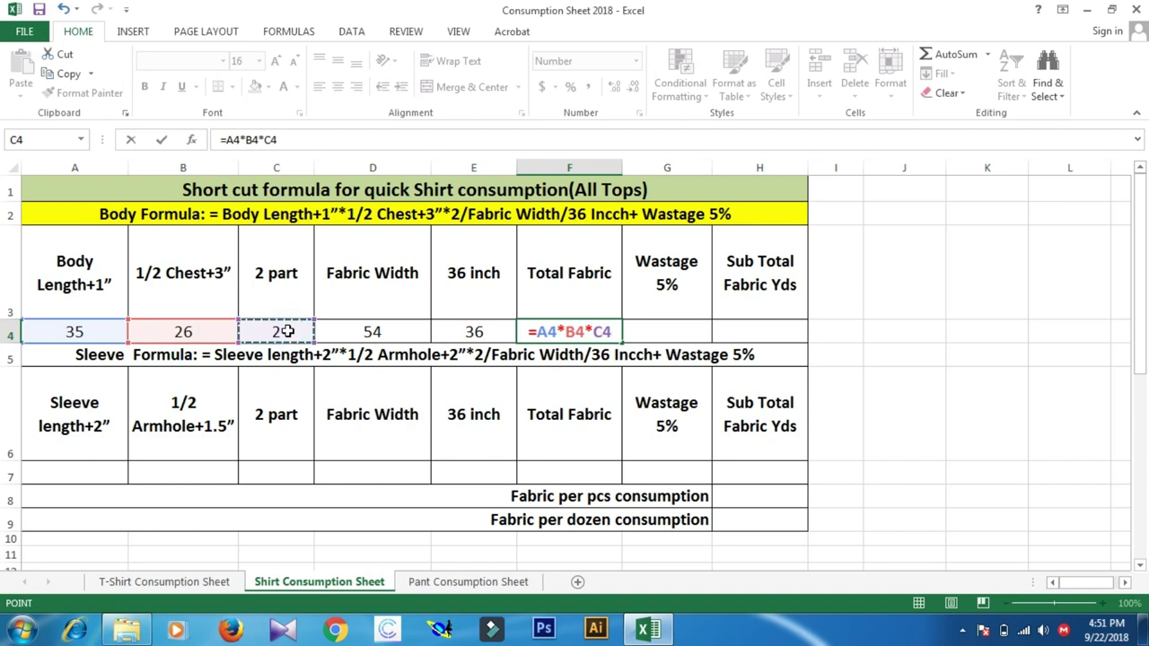
text(/)
click(373, 331)
text(/)
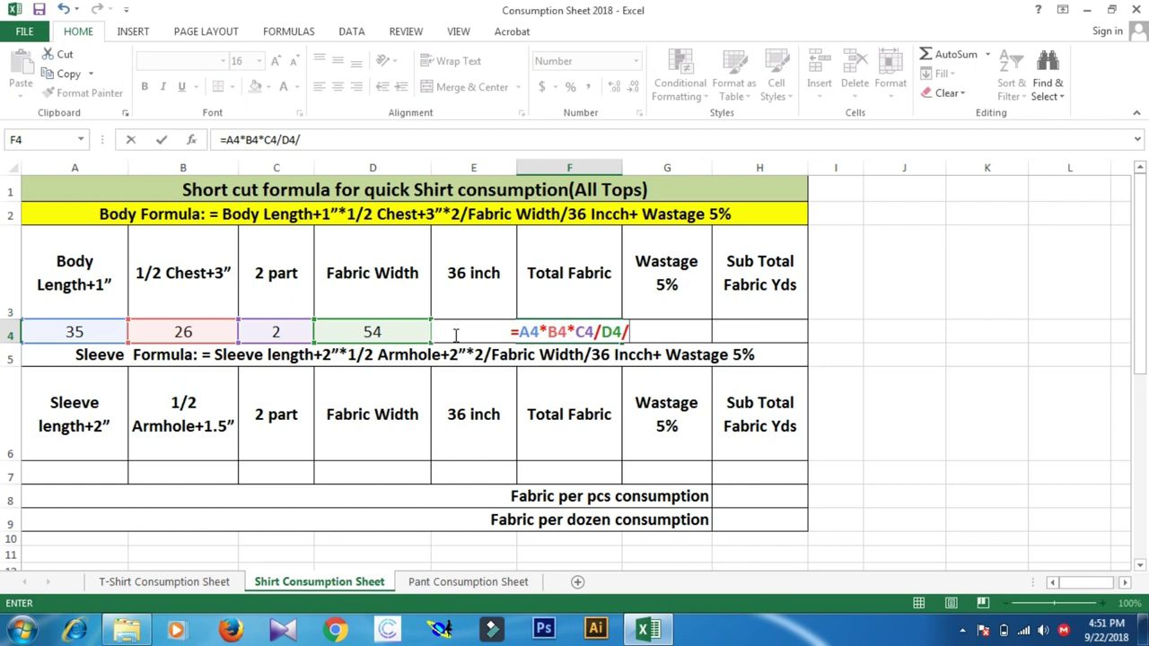
text(E4)
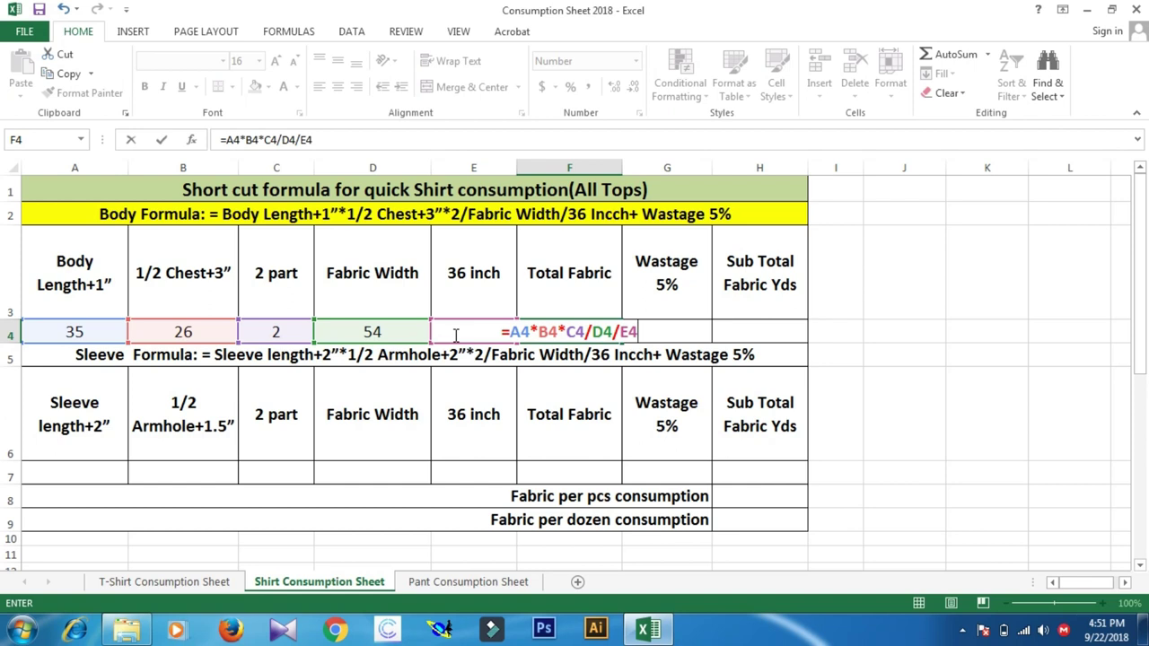
key(Return)
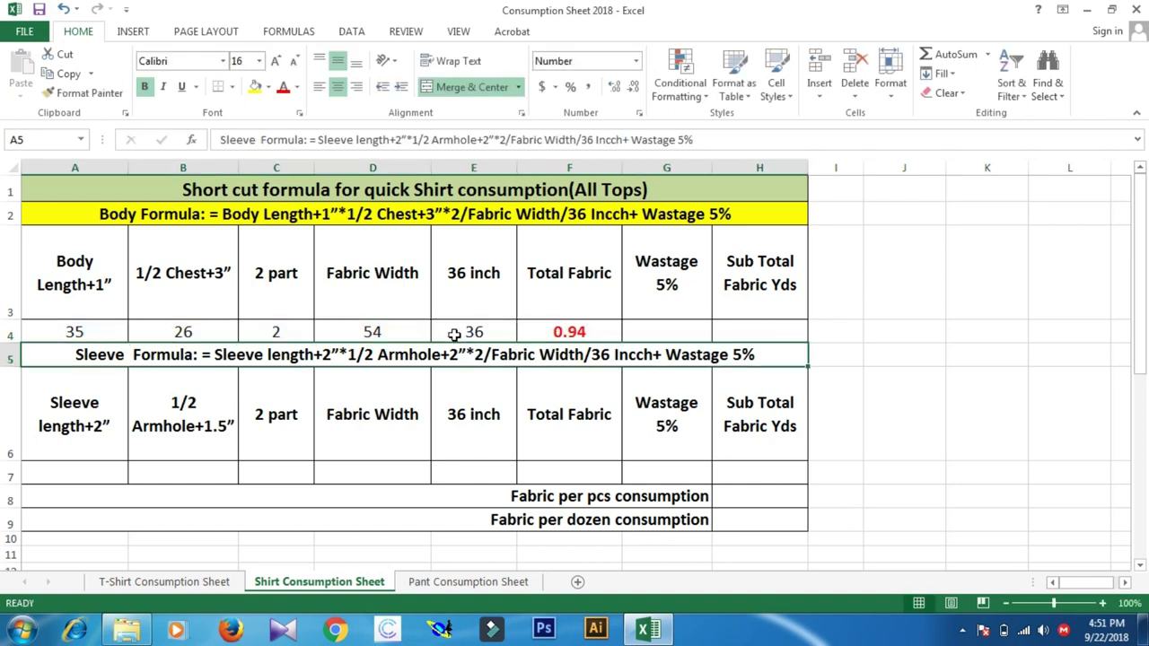
Calculate the body's 5% wastage in cell G4 with the formula =F4*5%.
click(661, 329)
text(=)
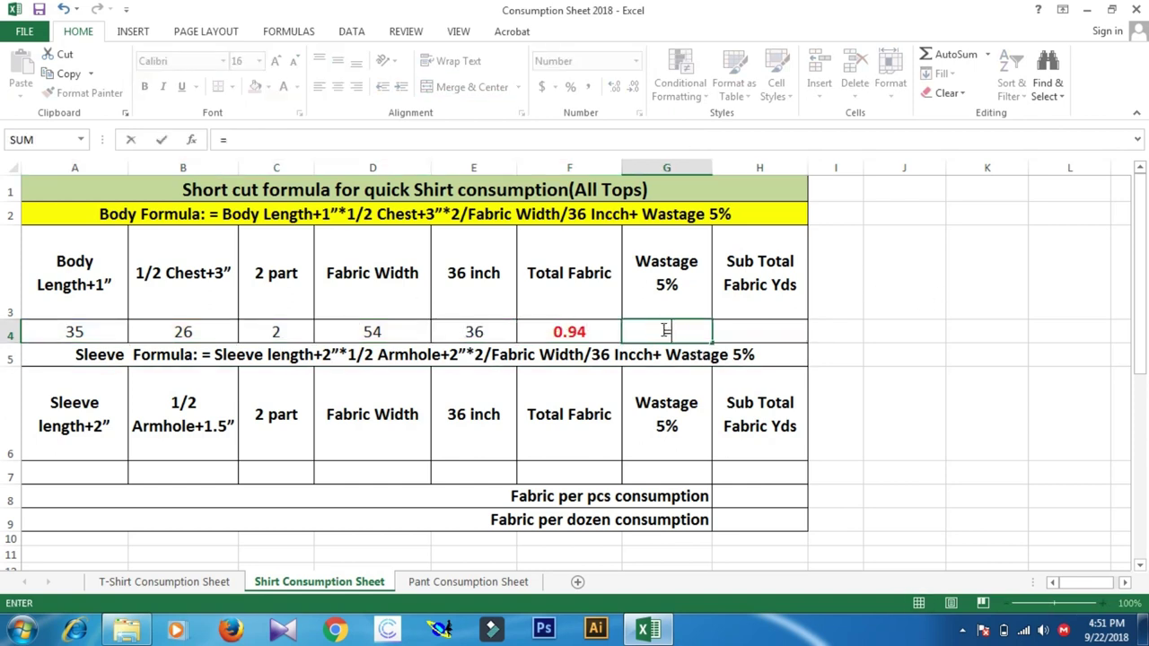
click(595, 332)
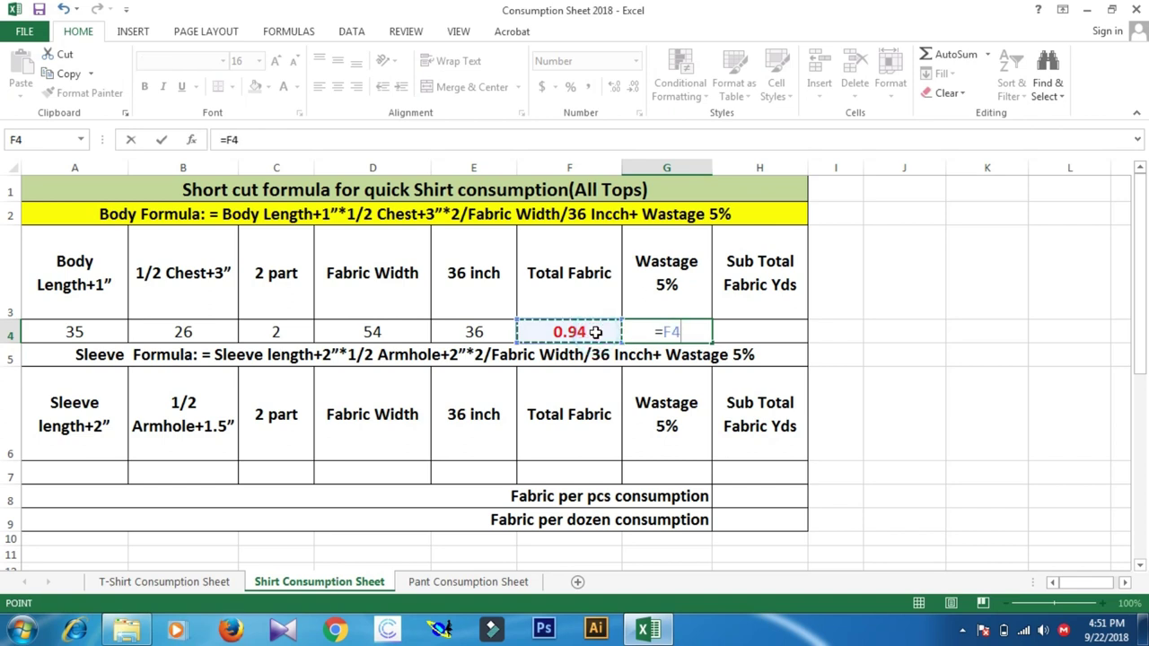
text(*)
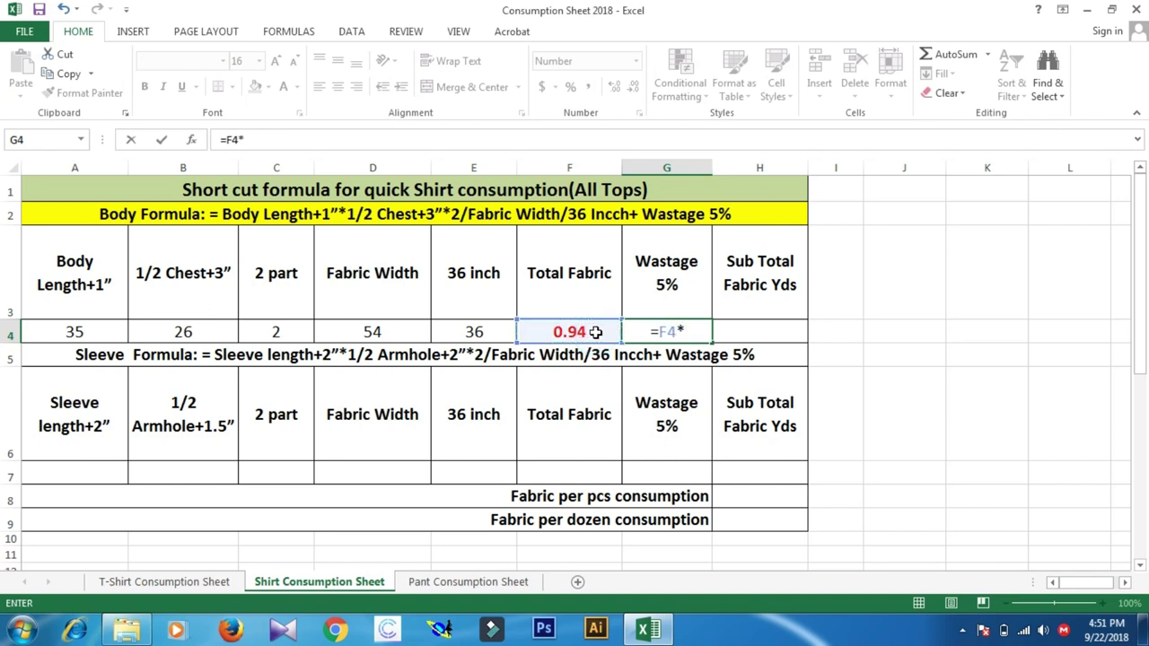
text(5%)
key(Return)
Calculate the body's Sub Total Fabric Yds in cell H4 with the formula =F4+G4.
click(745, 333)
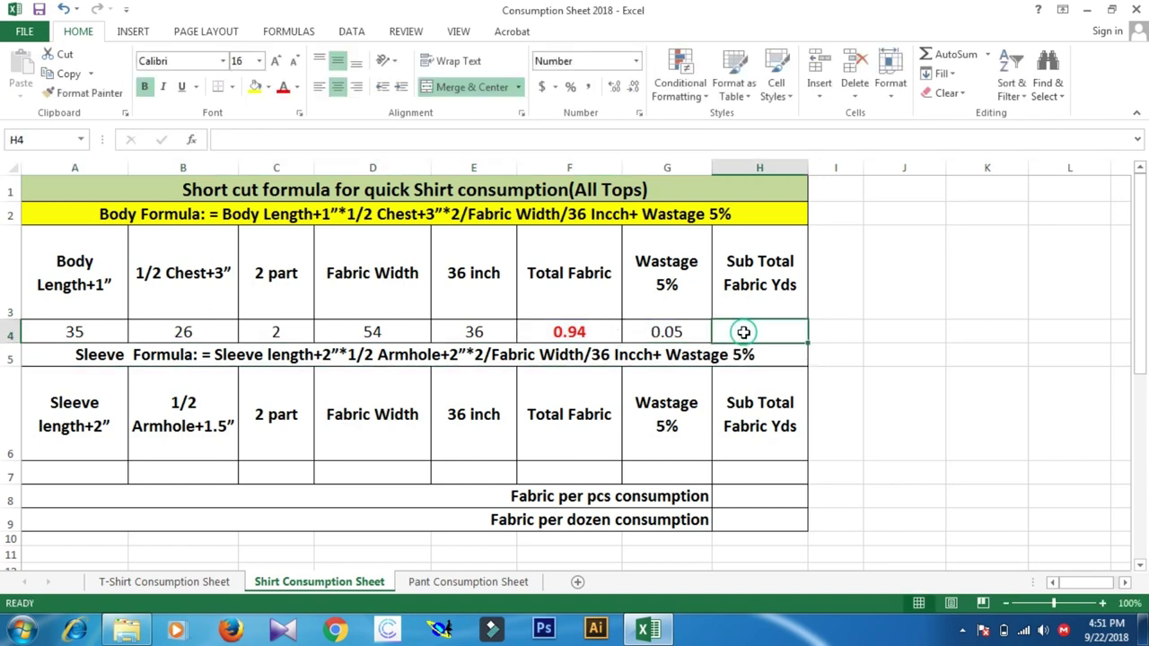
text(=)
click(584, 328)
text(+)
click(660, 330)
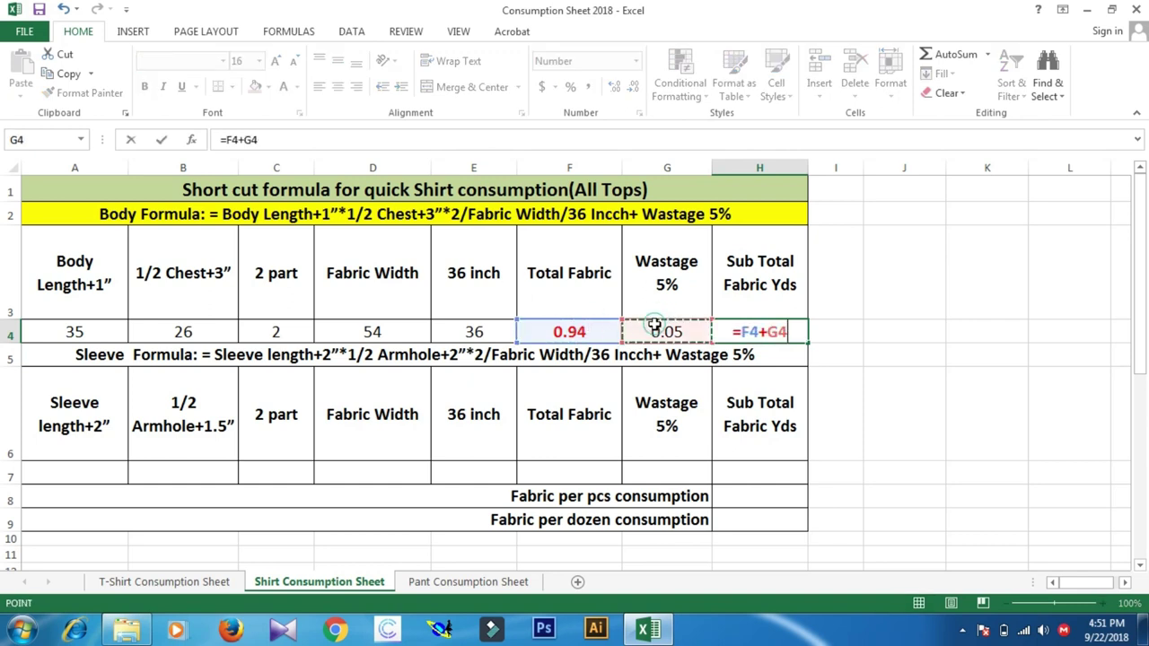
key(Return)
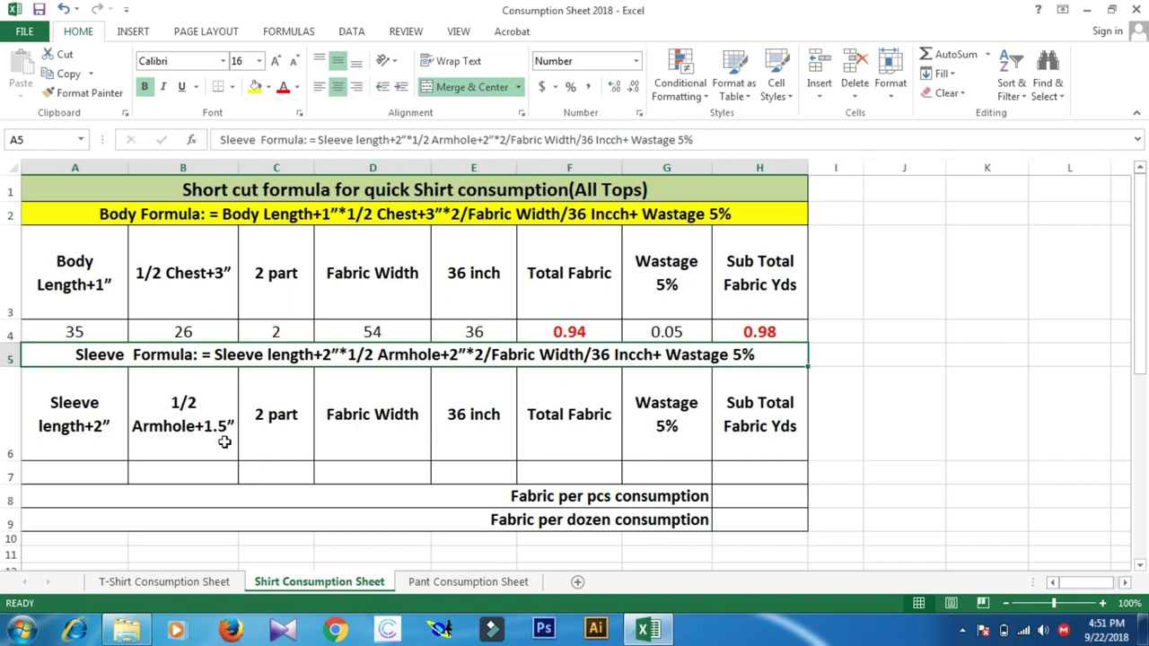
Enter the sleeve's length of 24.5 in cell A7, half armhole of 25 in B7 and part count of 2 in C7.
click(80, 474)
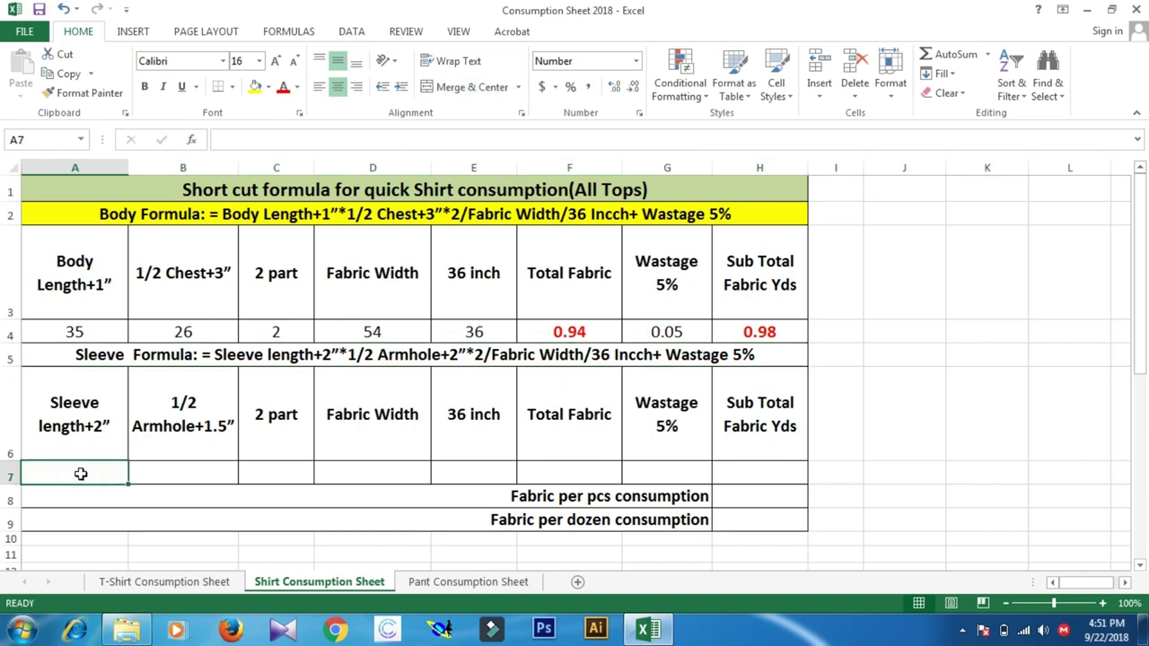
text(24.5)
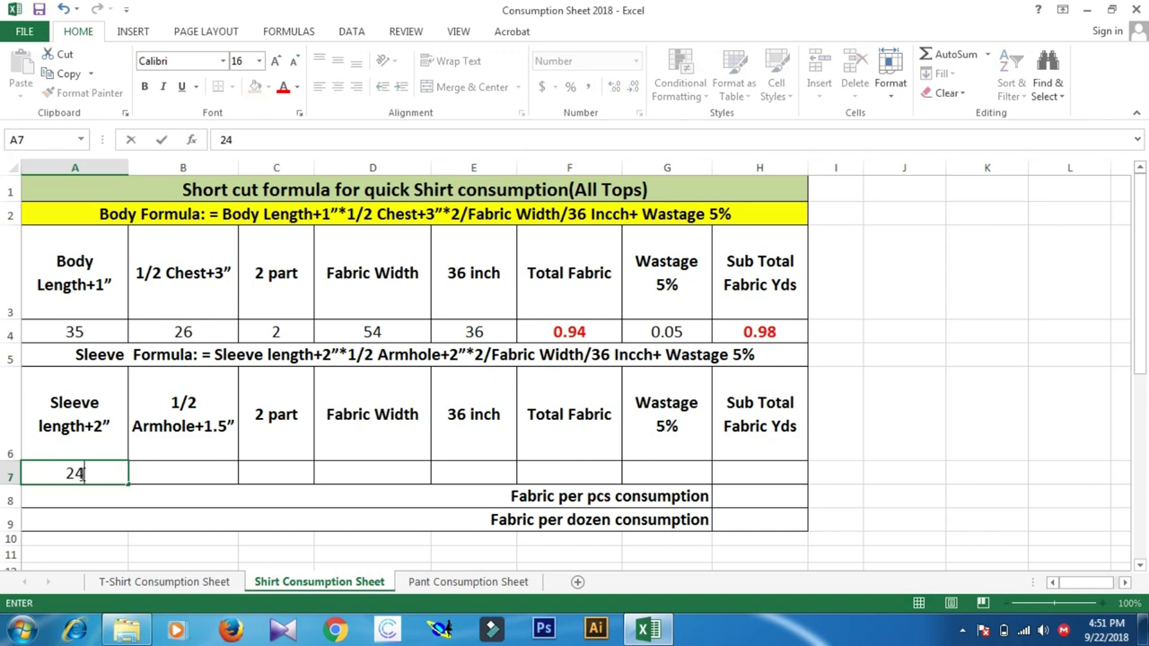
click(151, 474)
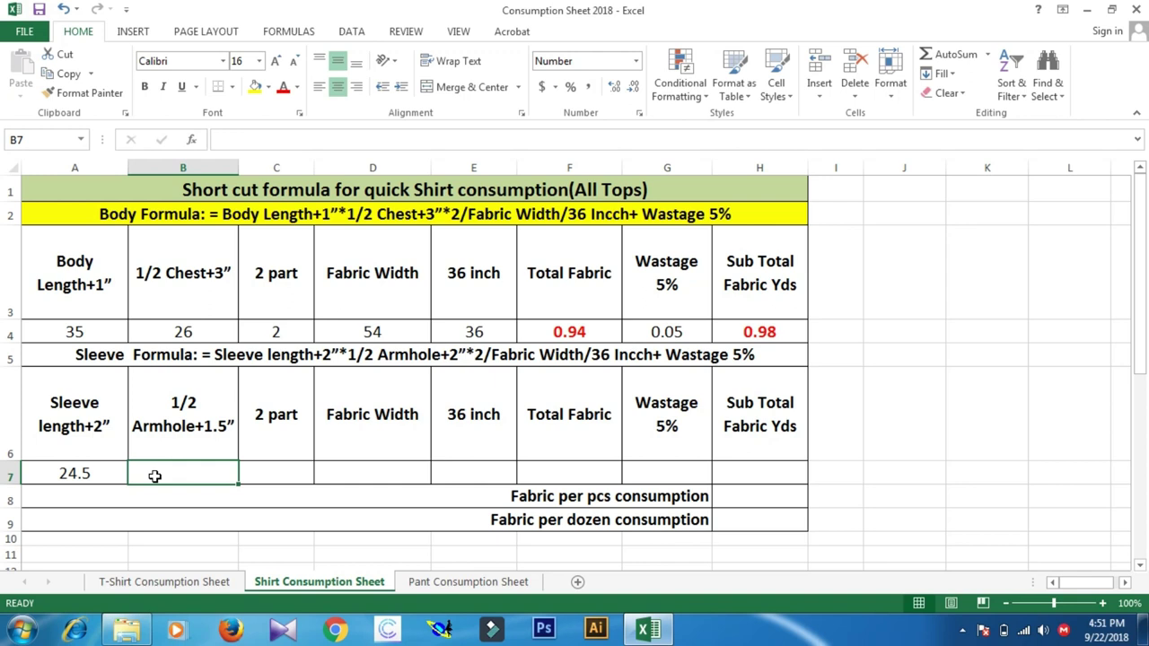
text(25)
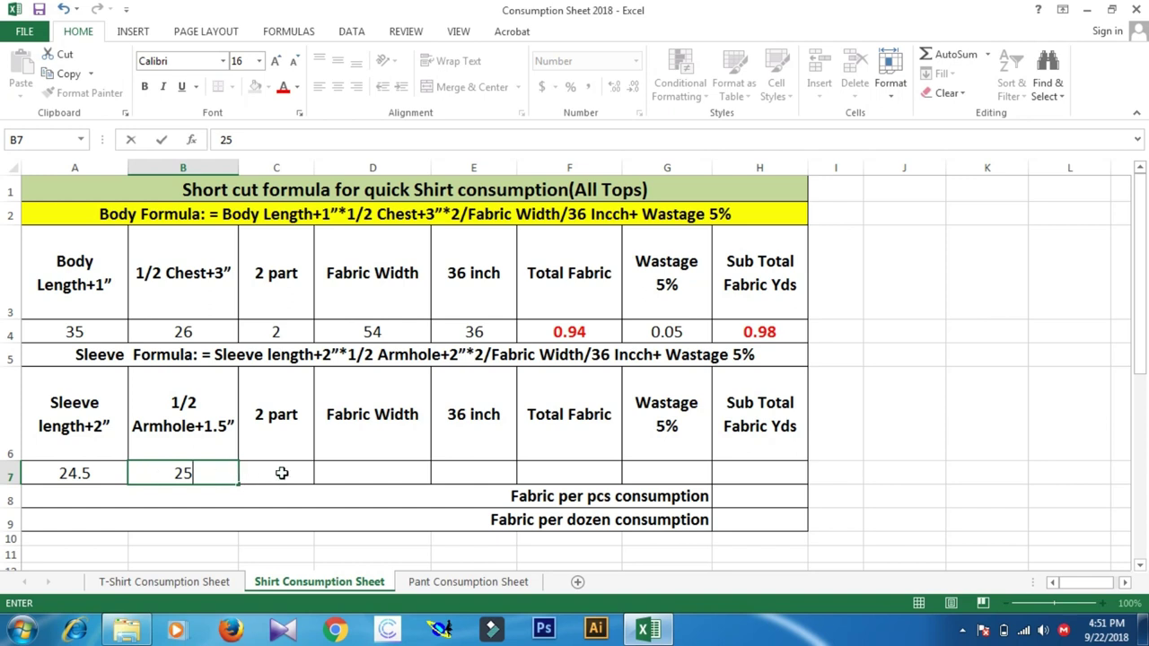
click(281, 473)
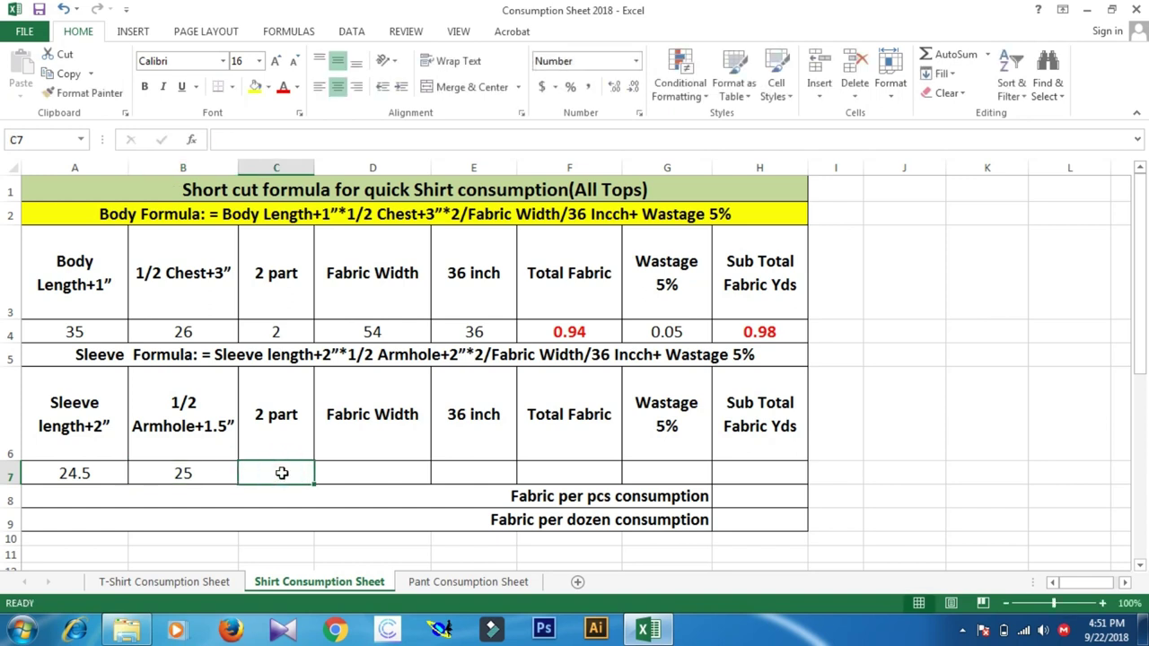
text(2)
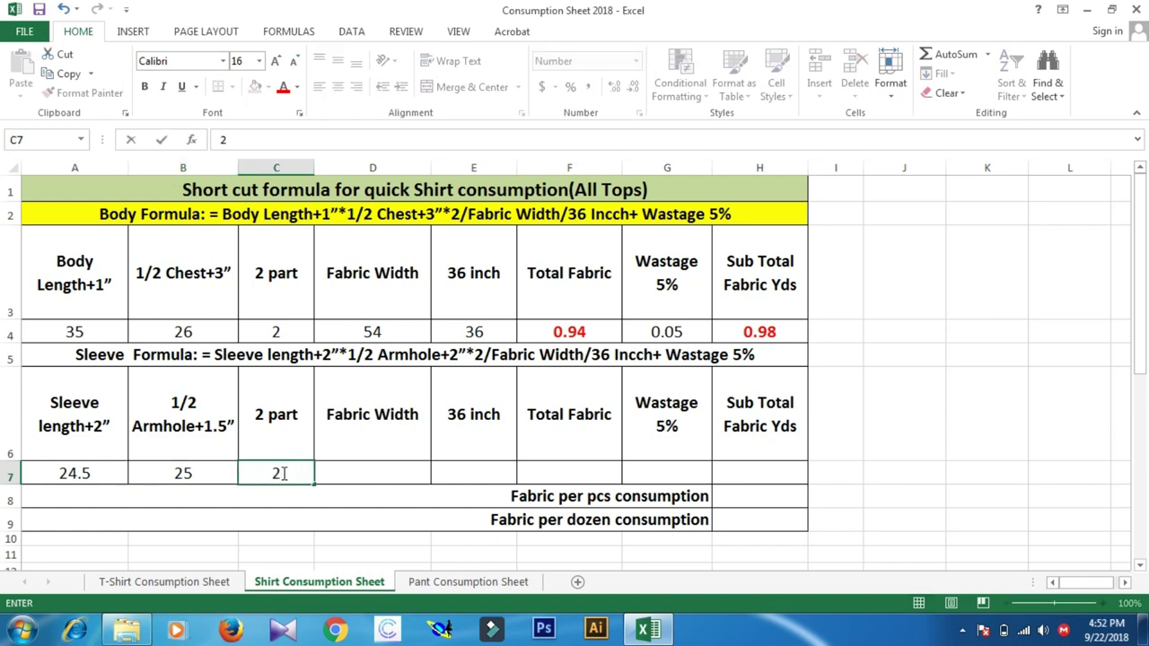
Enter the sleeve's fabric width of 54 in cell D7 and the 36 inch value in cell E7.
click(360, 478)
text(54)
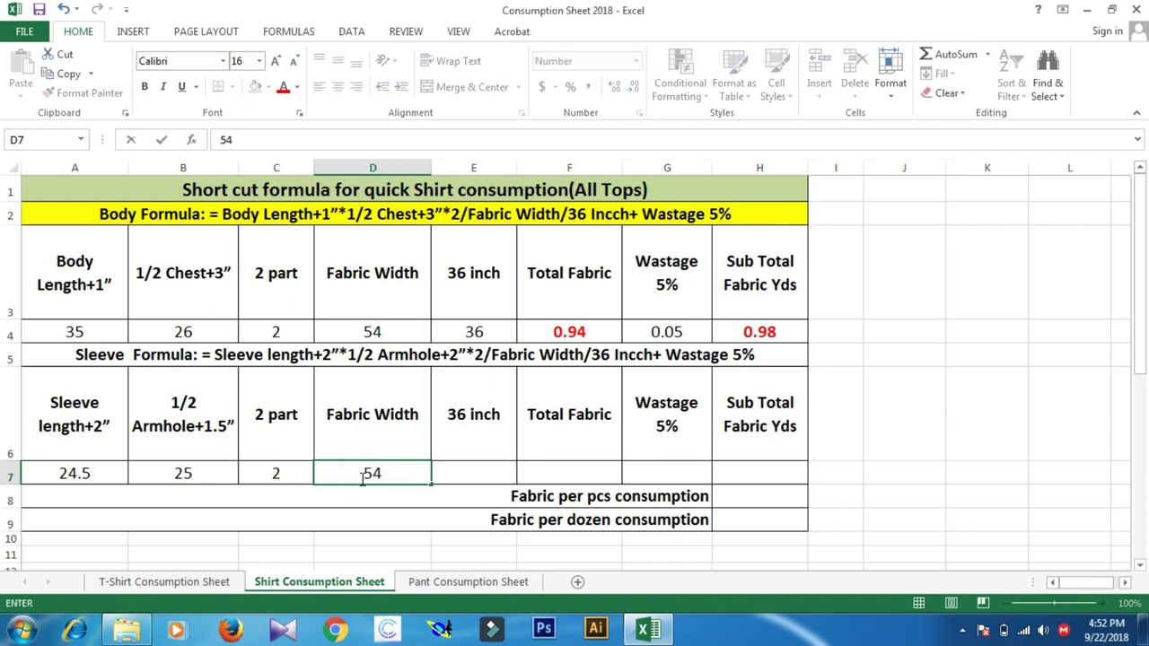
click(468, 473)
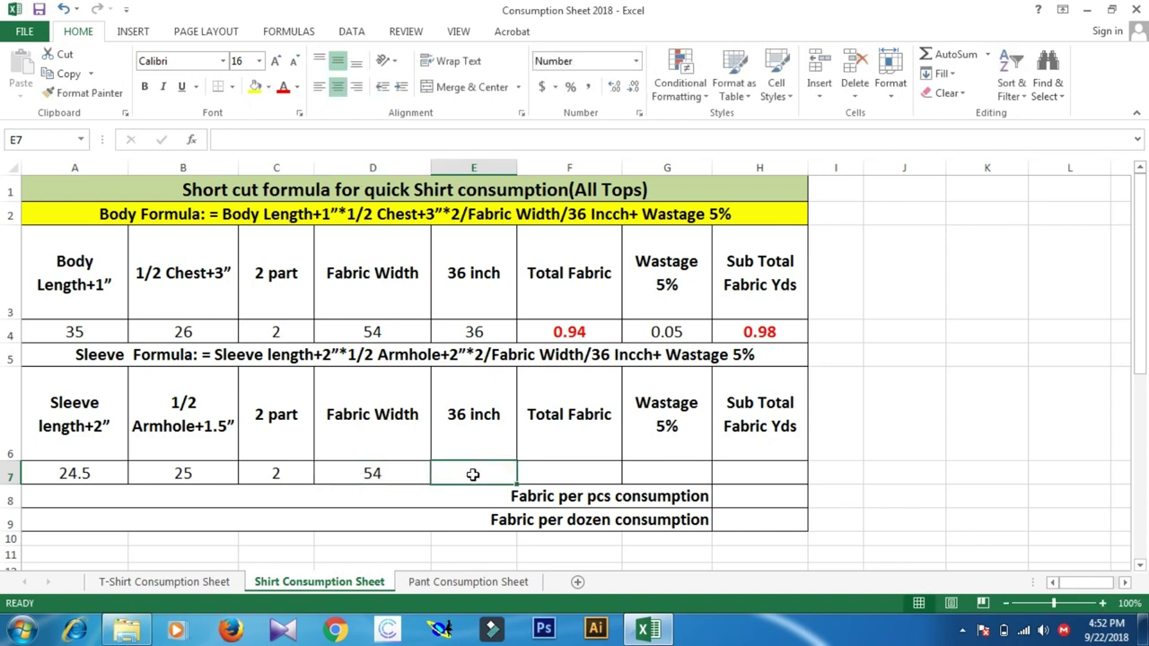
text(36)
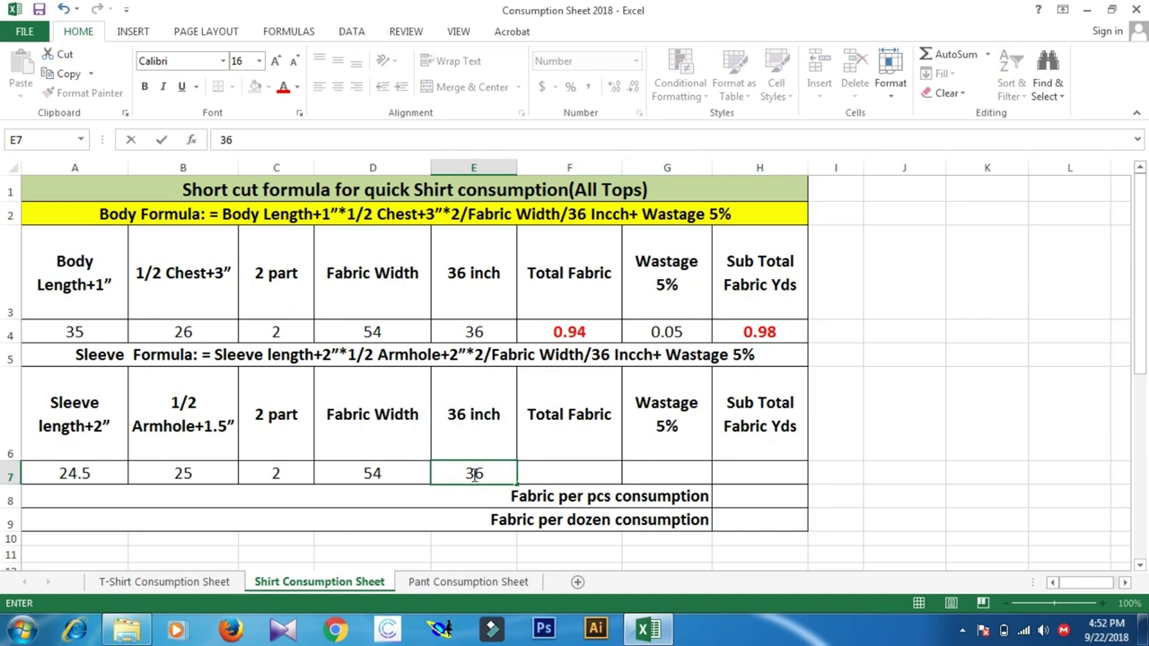
Calculate the sleeve's Total Fabric in cell F7 with the formula =A7*B7*C7/D7/E7.
click(568, 468)
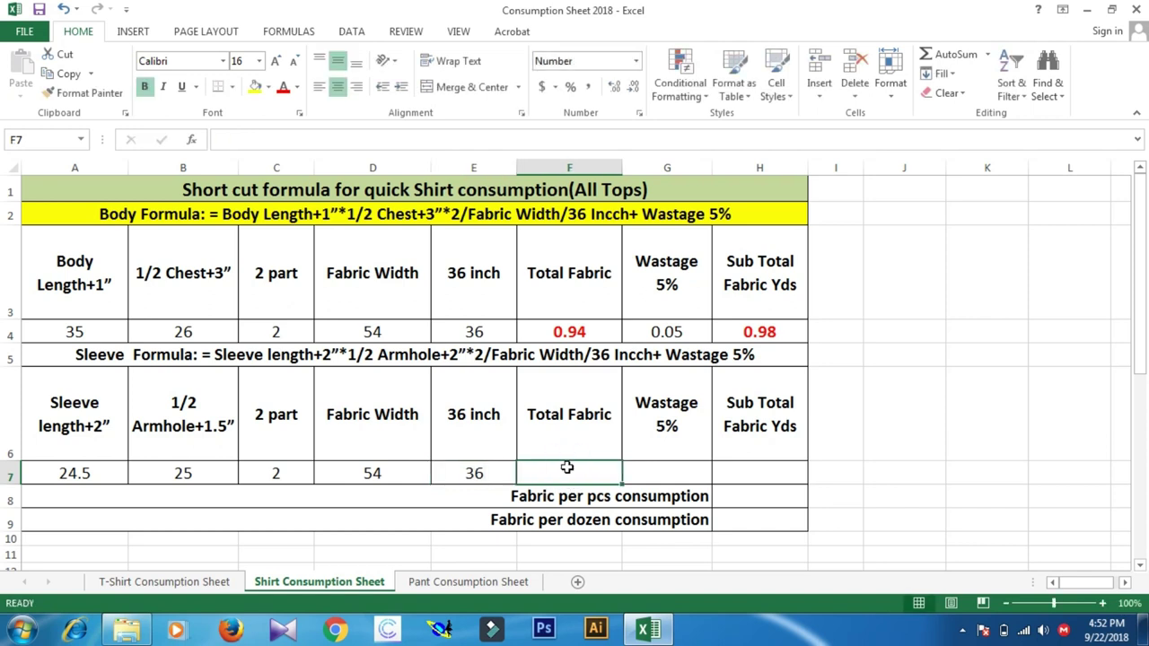
text(=)
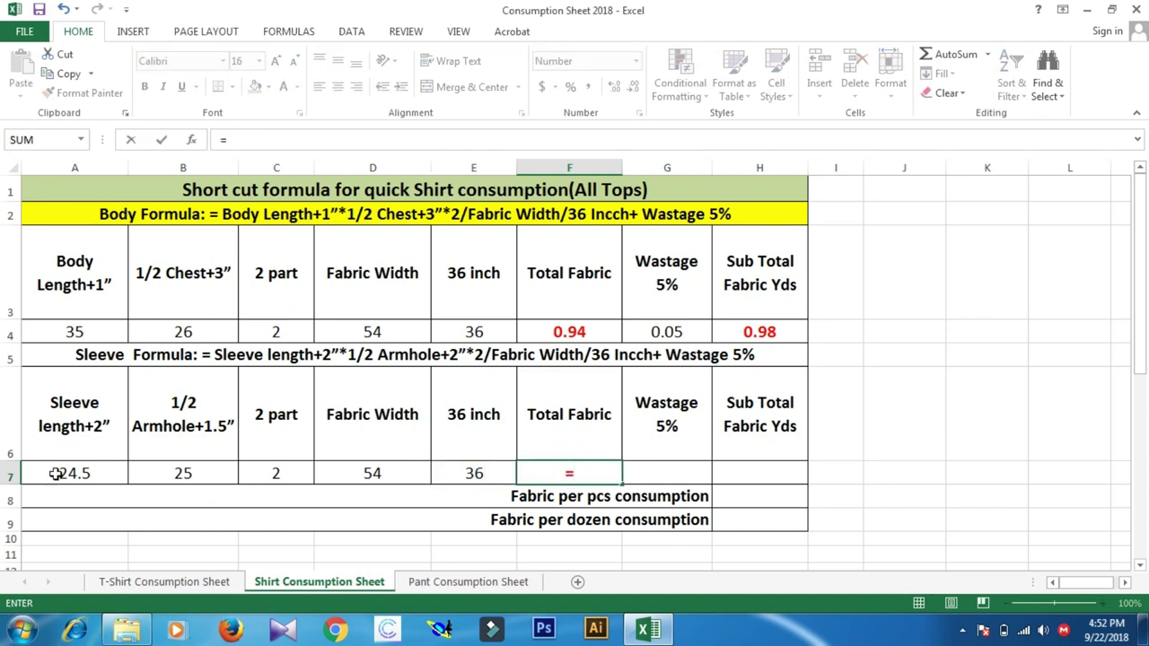
click(95, 475)
text(*)
click(172, 473)
text(*)
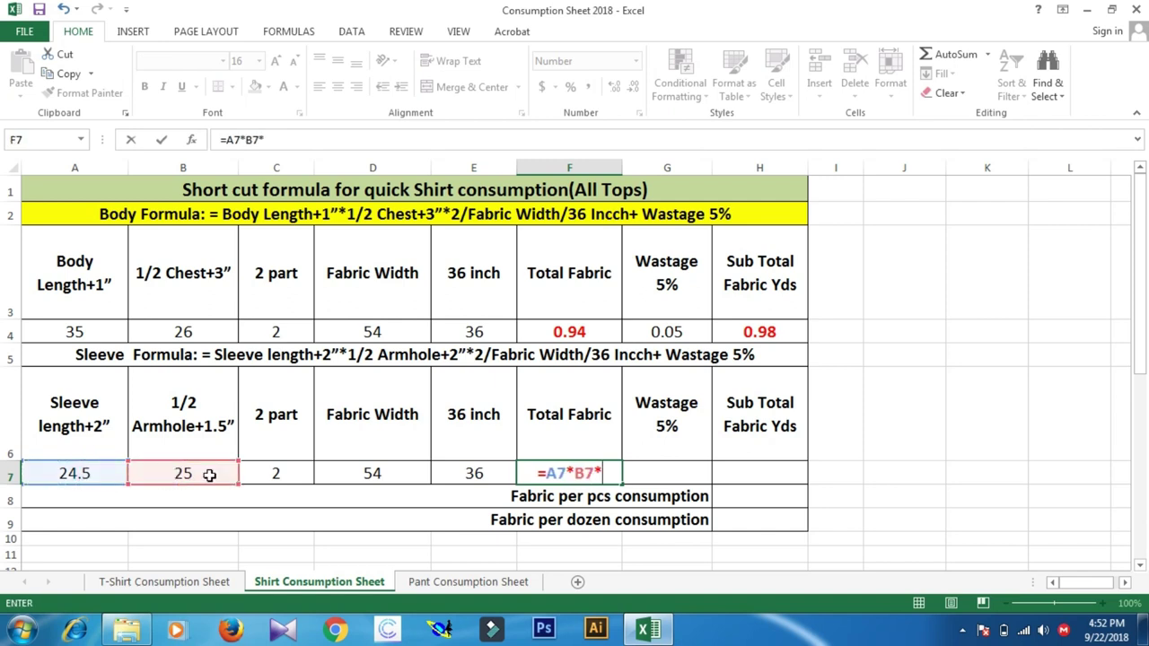
click(260, 474)
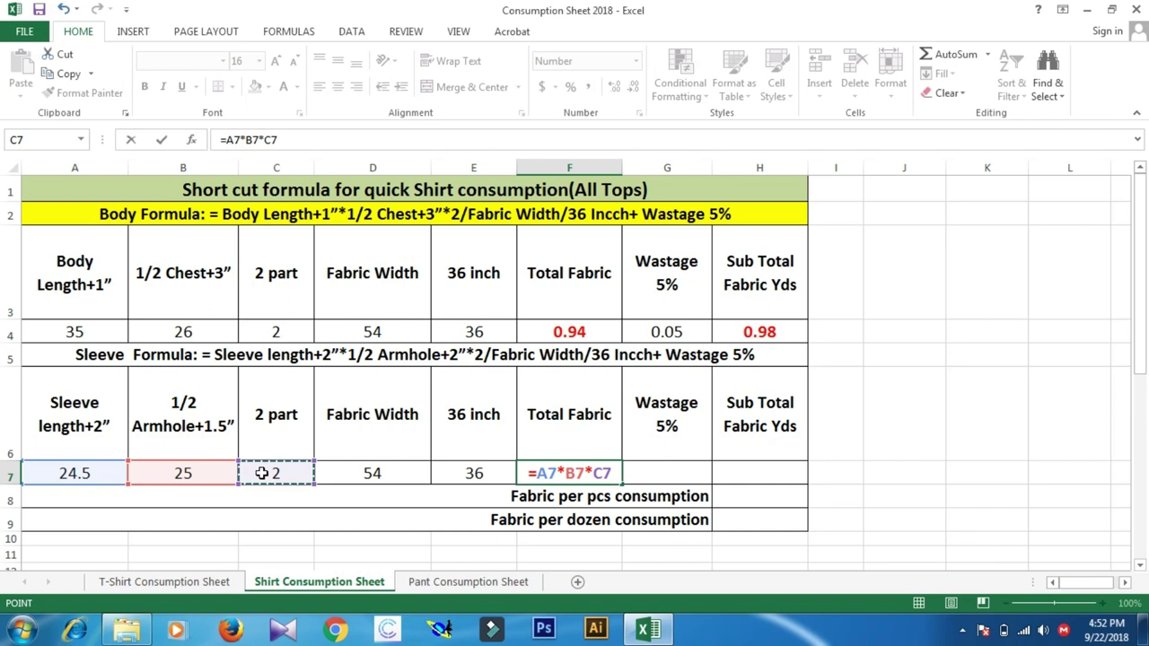
text(/)
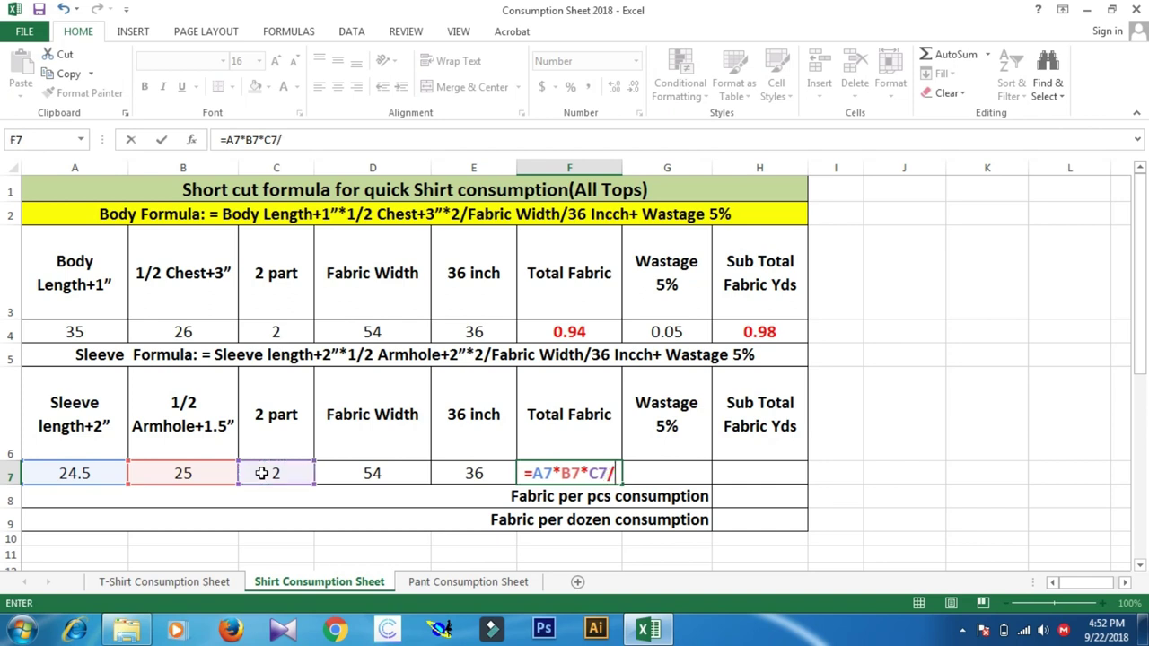
click(364, 473)
text(/)
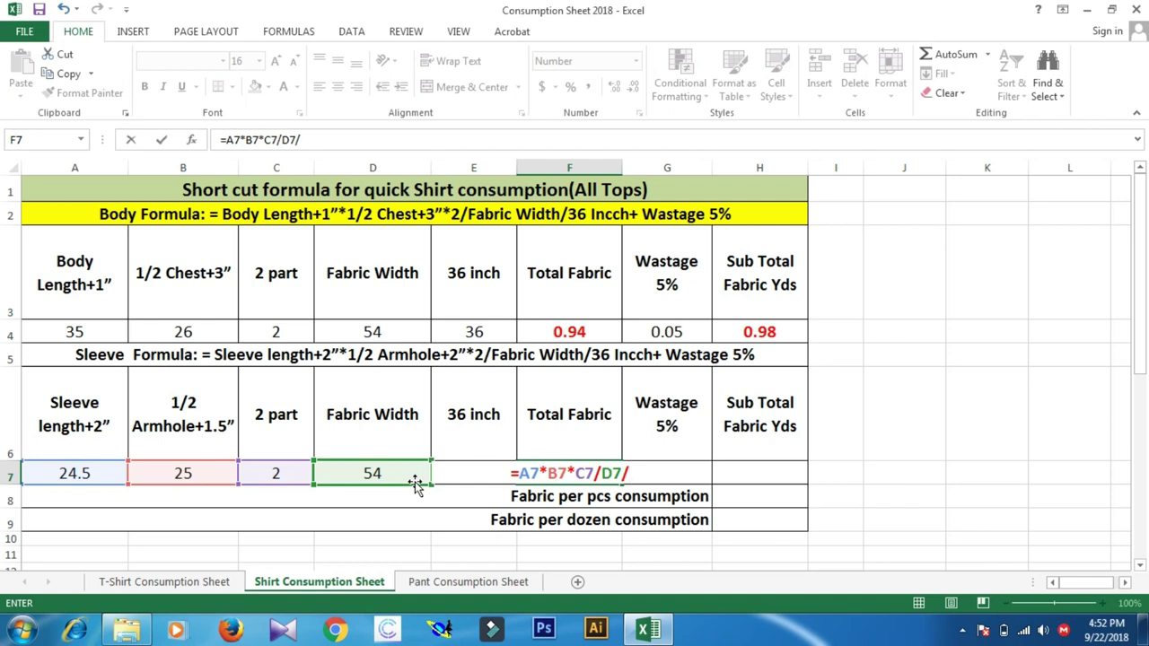
text(E)
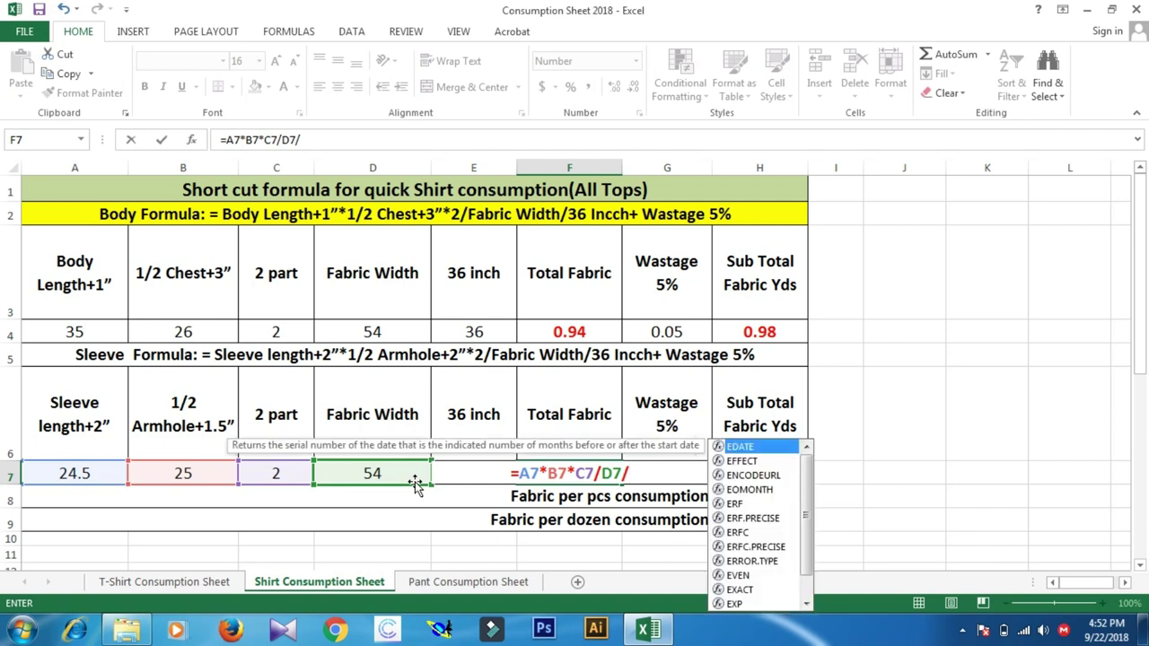
text(7)
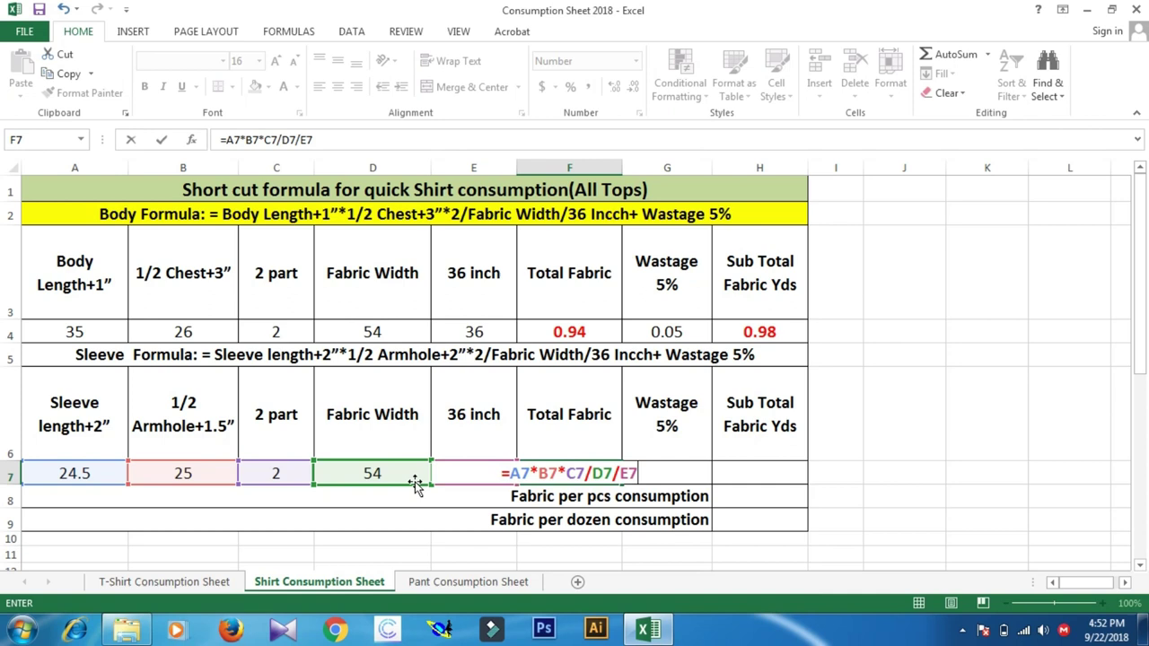
key(Return)
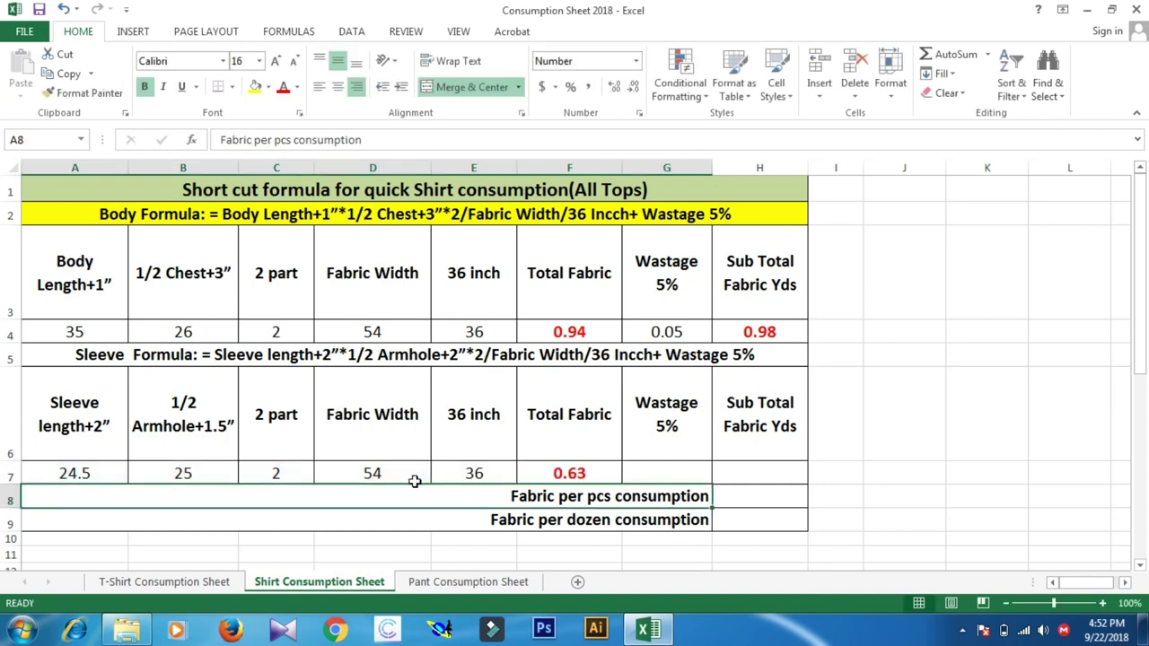
Calculate the sleeve's 5% wastage in cell G7 with the formula =F7*5%.
click(654, 469)
text(=)
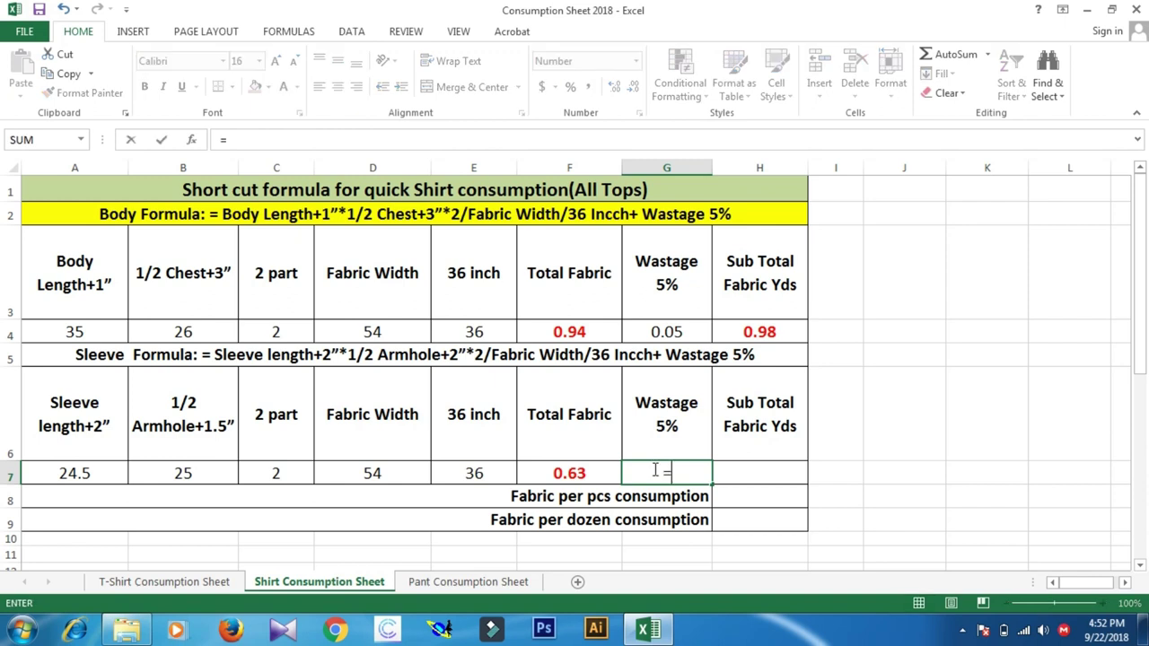
click(583, 474)
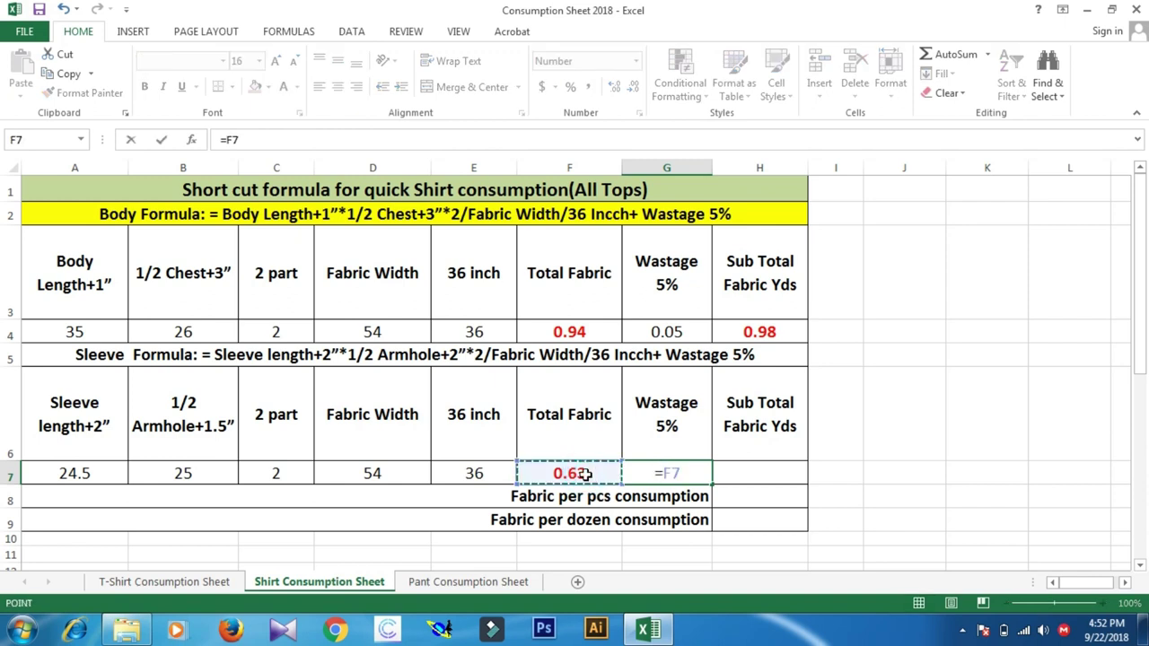
text(*)
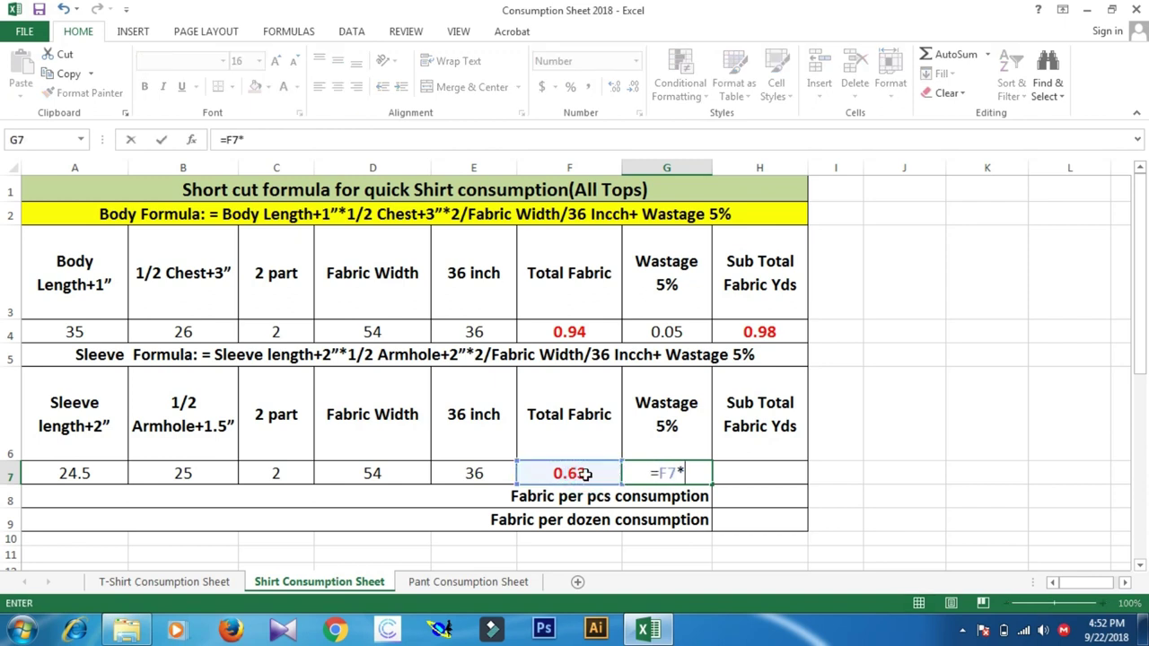
text(5%)
key(Return)
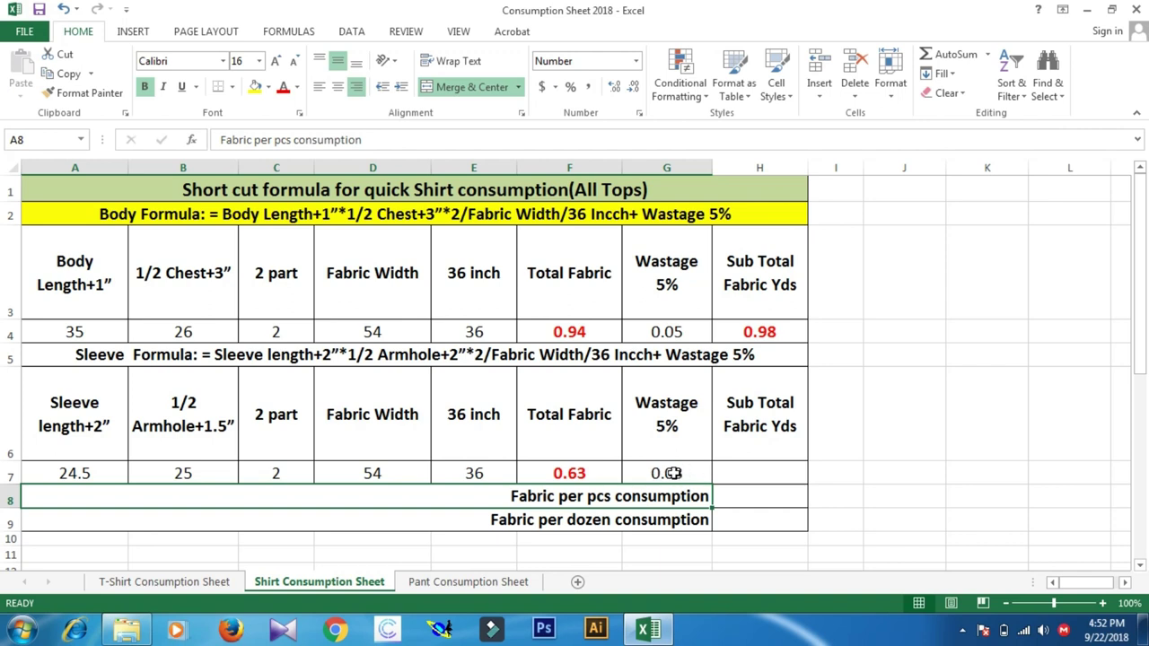
Calculate the sleeve's Sub Total Fabric Yds in cell H7 with the formula =F7+G7.
click(763, 474)
text(=)
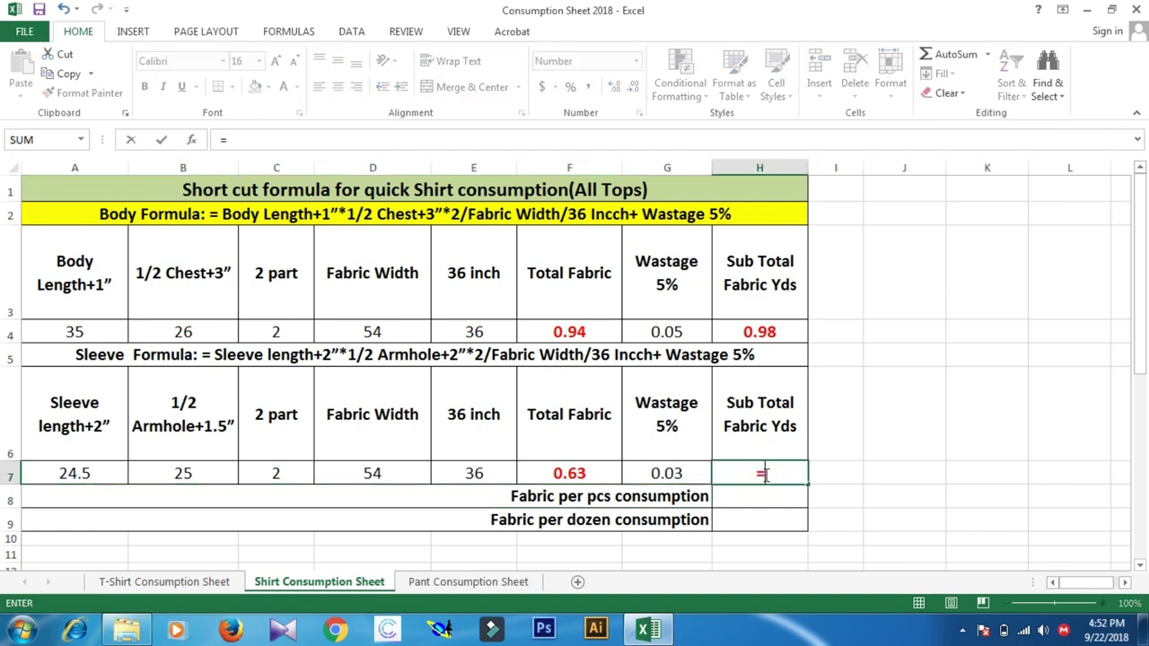
click(604, 472)
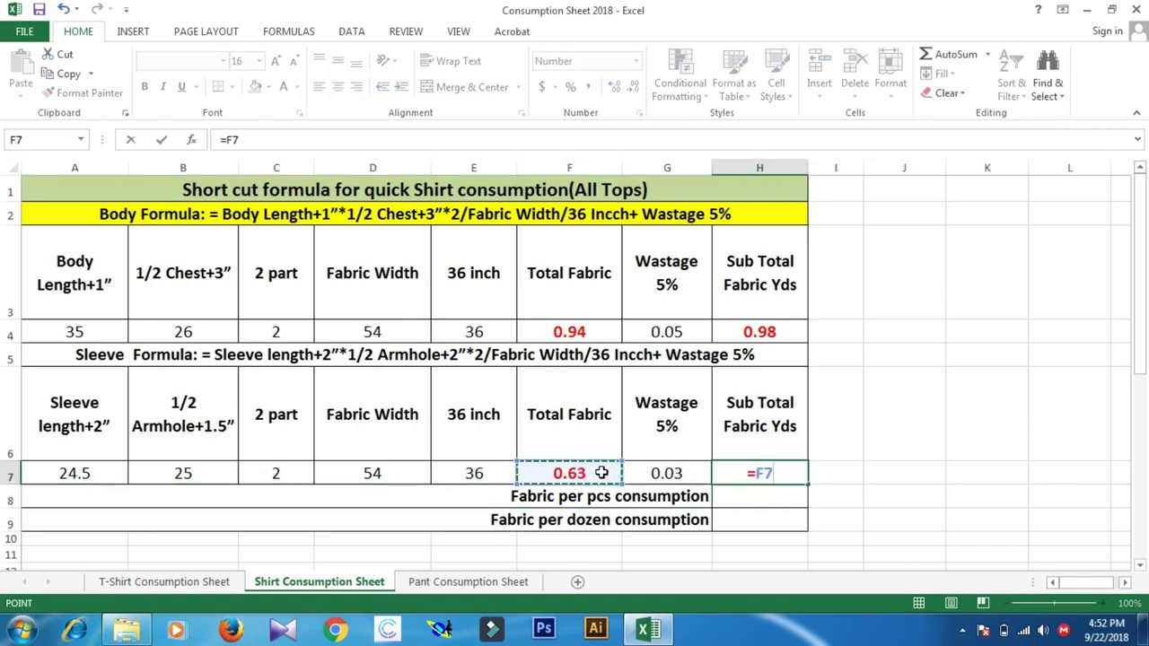
text(+)
click(656, 474)
key(Return)
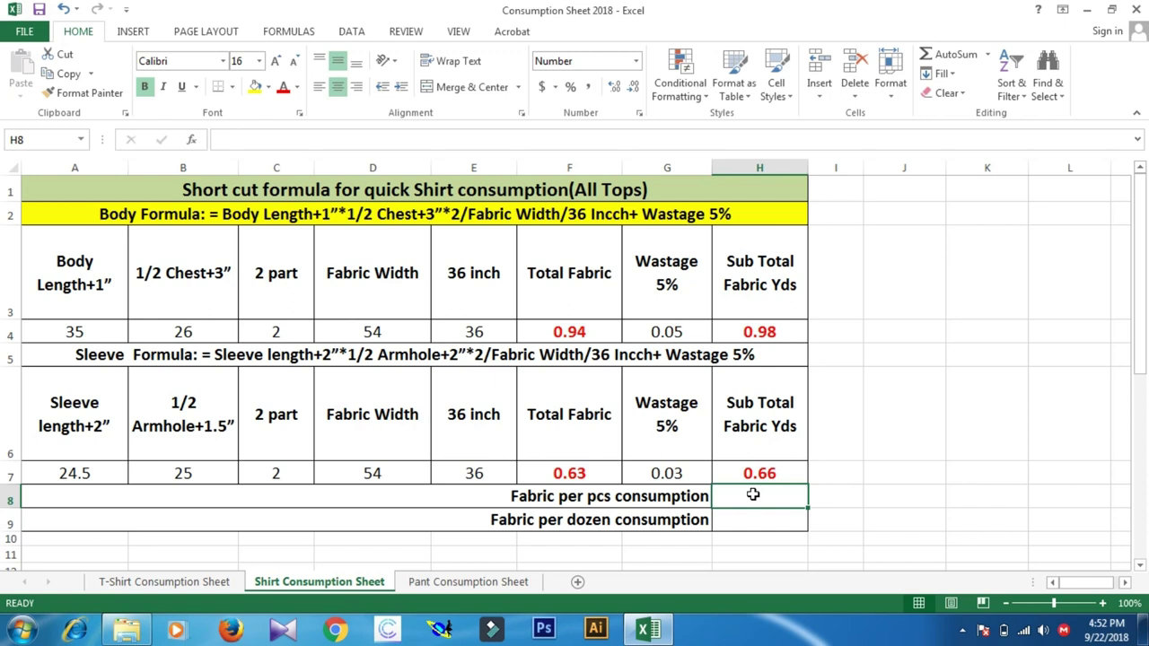
Calculate the shirt's fabric consumption per piece in cell H8 with the formula =H4+H7.
text(=)
click(758, 332)
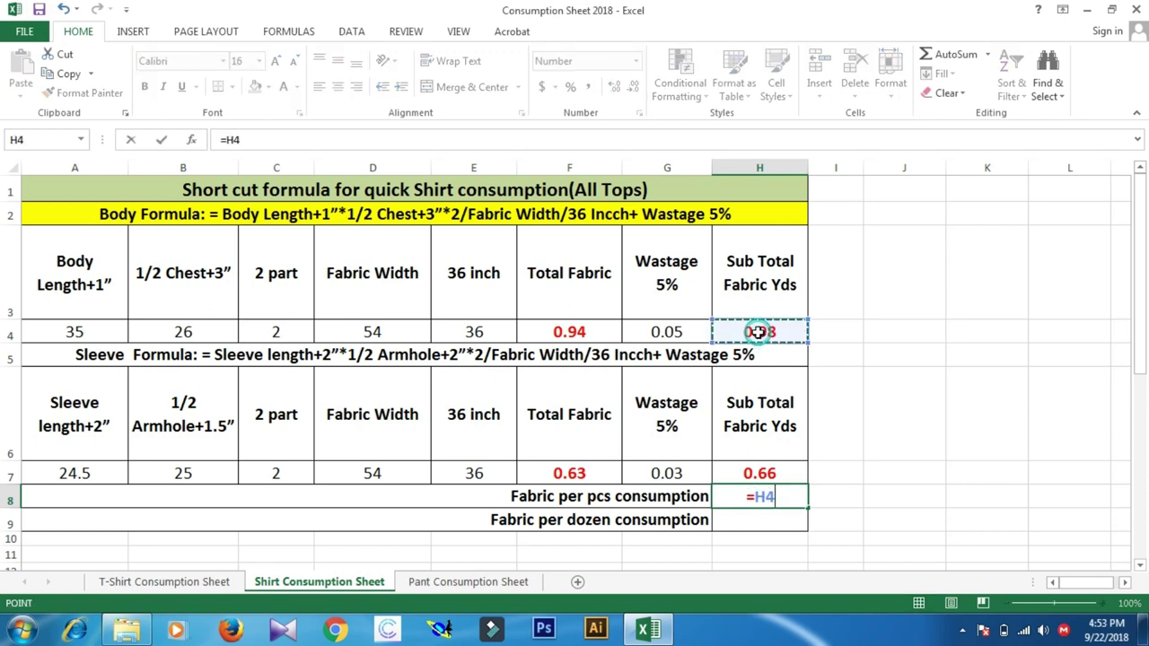
text(+)
click(774, 473)
key(Return)
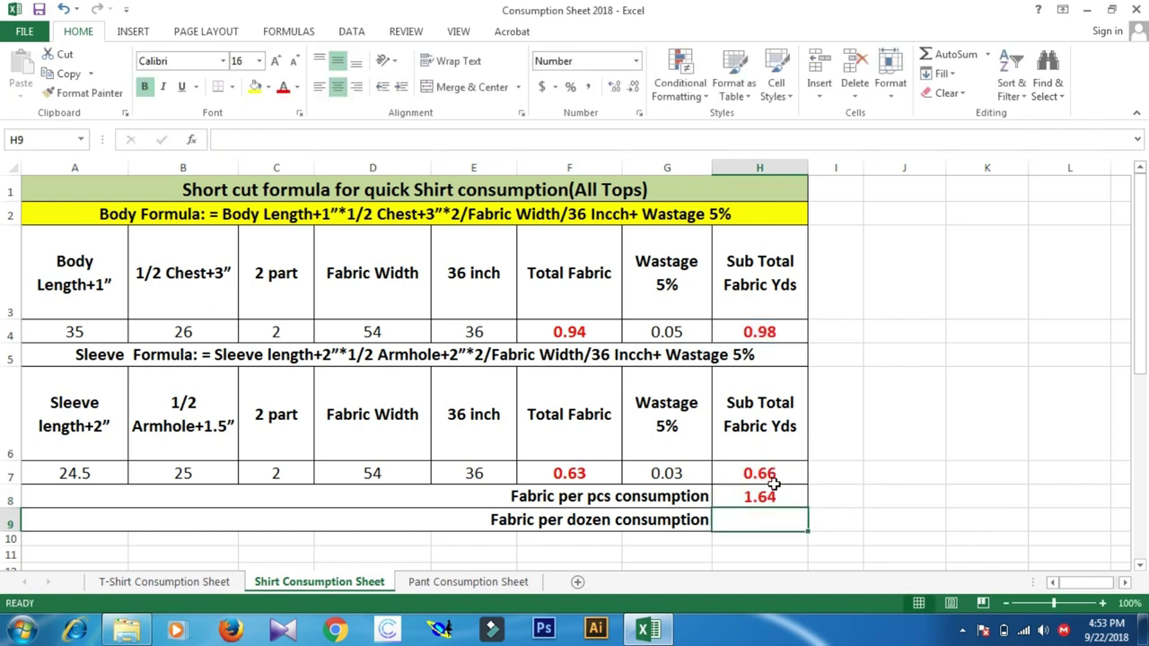
Calculate the shirt's fabric consumption per dozen in cell H9 with the formula =H8*12.
click(748, 518)
click(753, 520)
text(=)
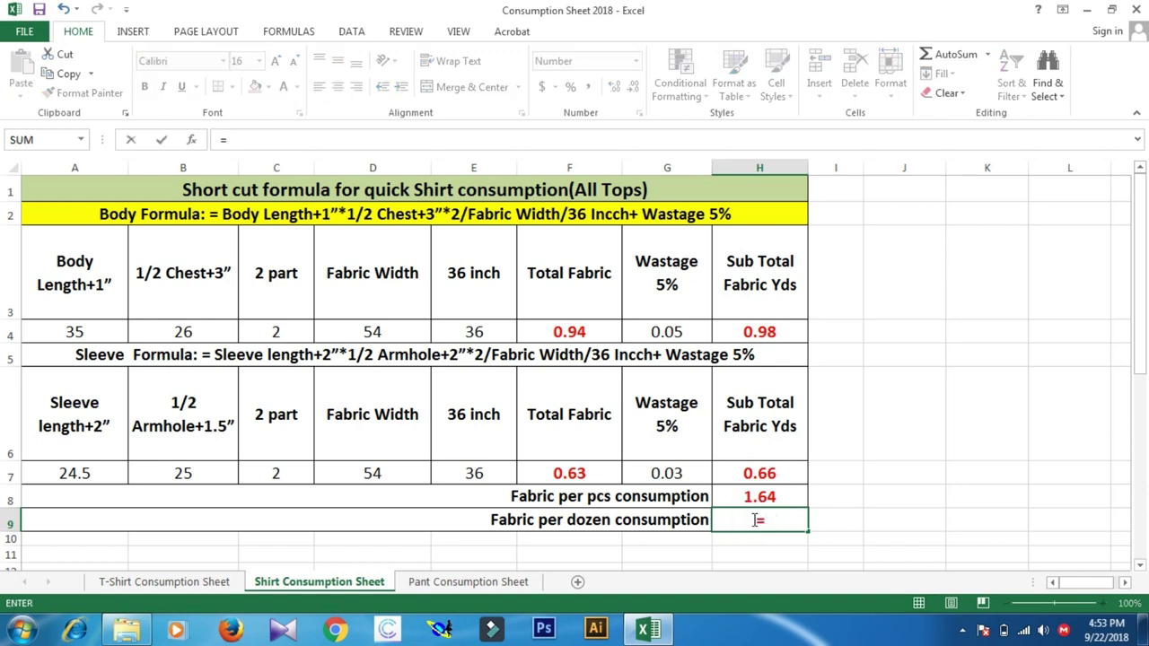
click(765, 496)
text(*12)
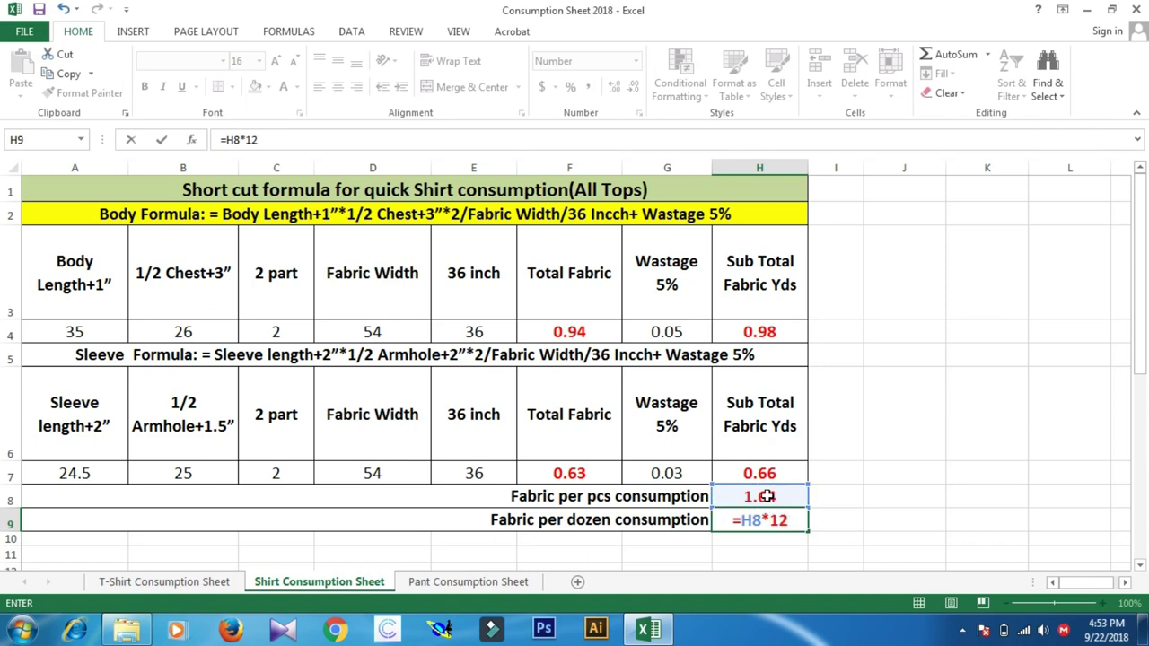
key(Return)
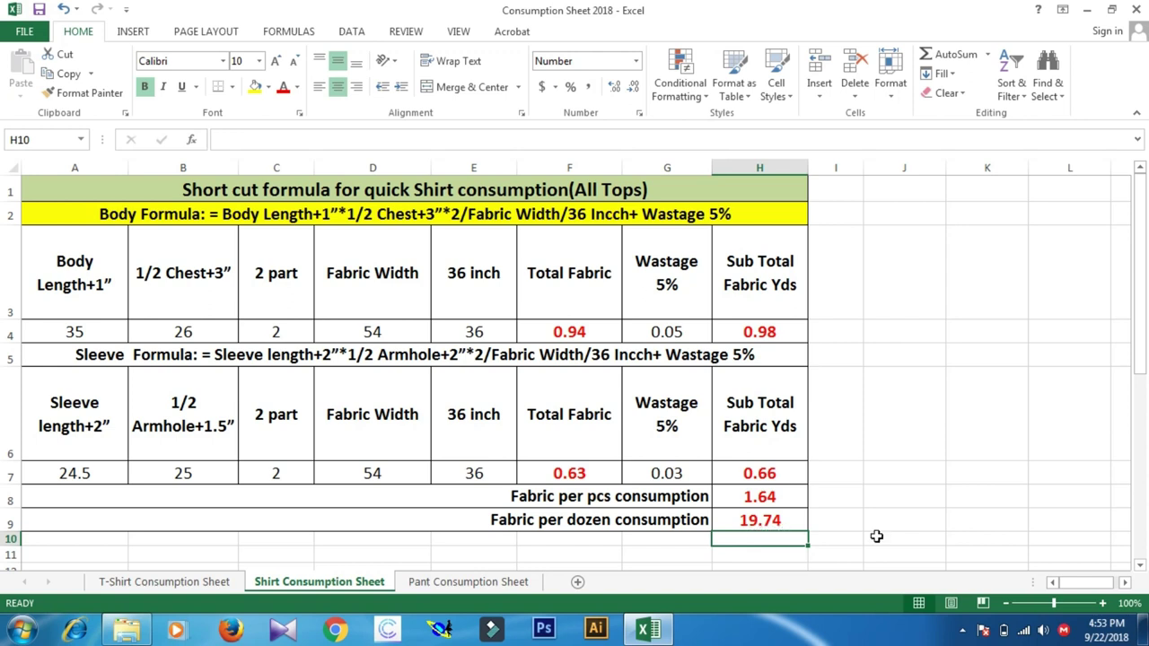
click(913, 536)
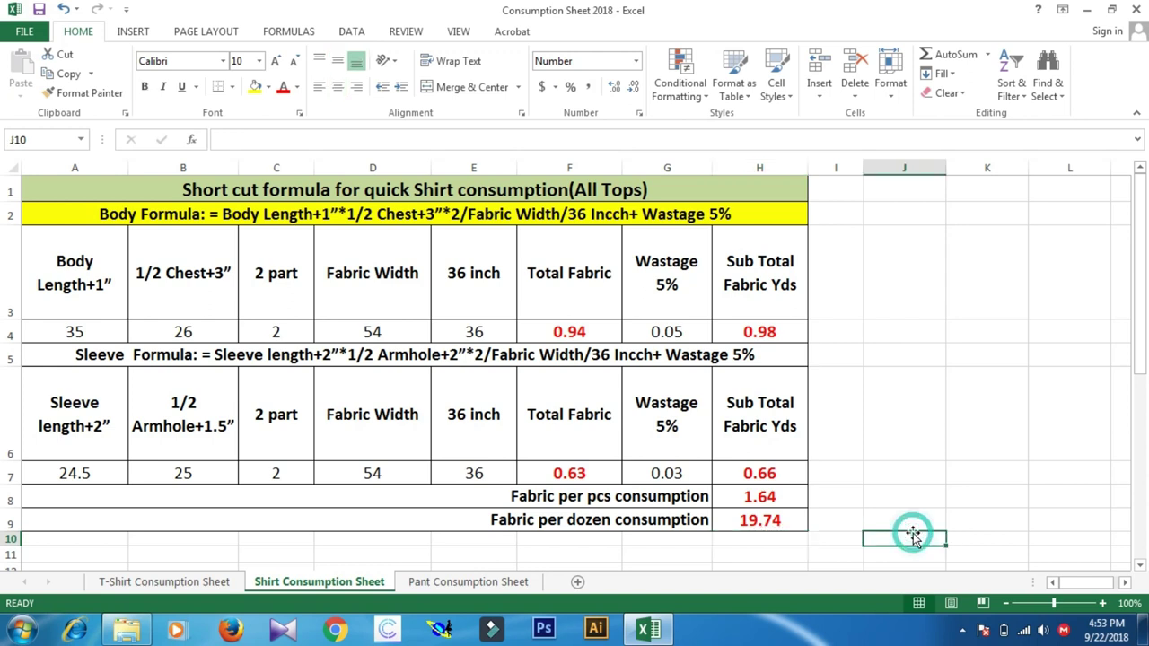
On the Pant Consumption Sheet, fill cells A4 to E4 with the body values 44, 15.5, 4, 57 and 36.
click(499, 582)
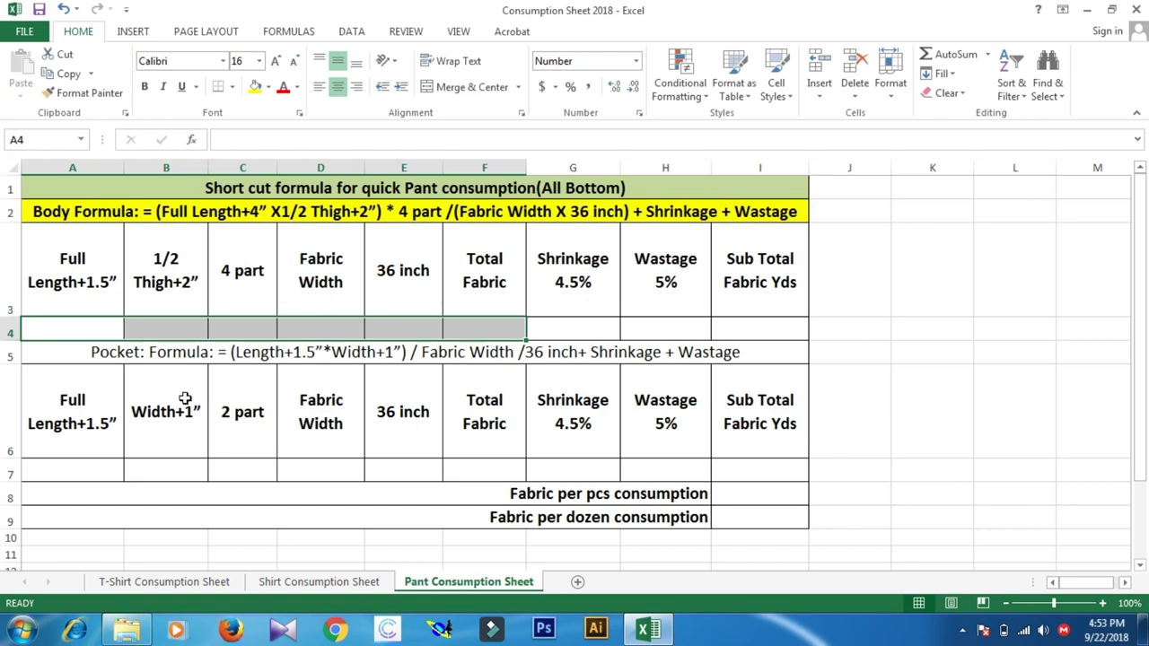
click(50, 352)
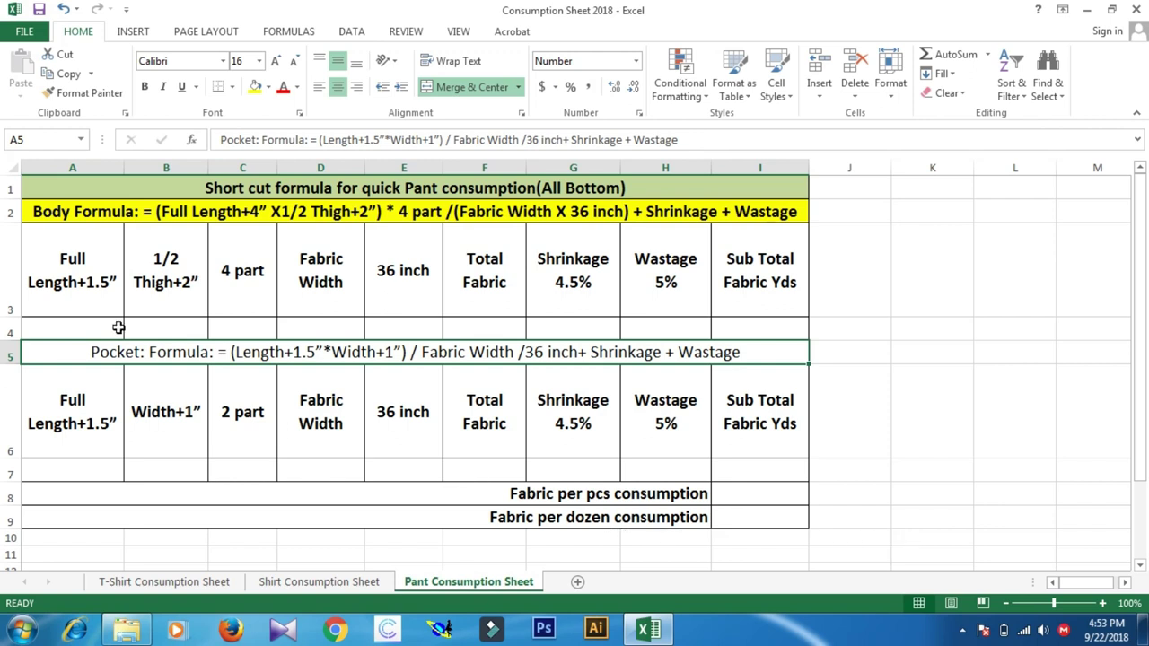
click(100, 333)
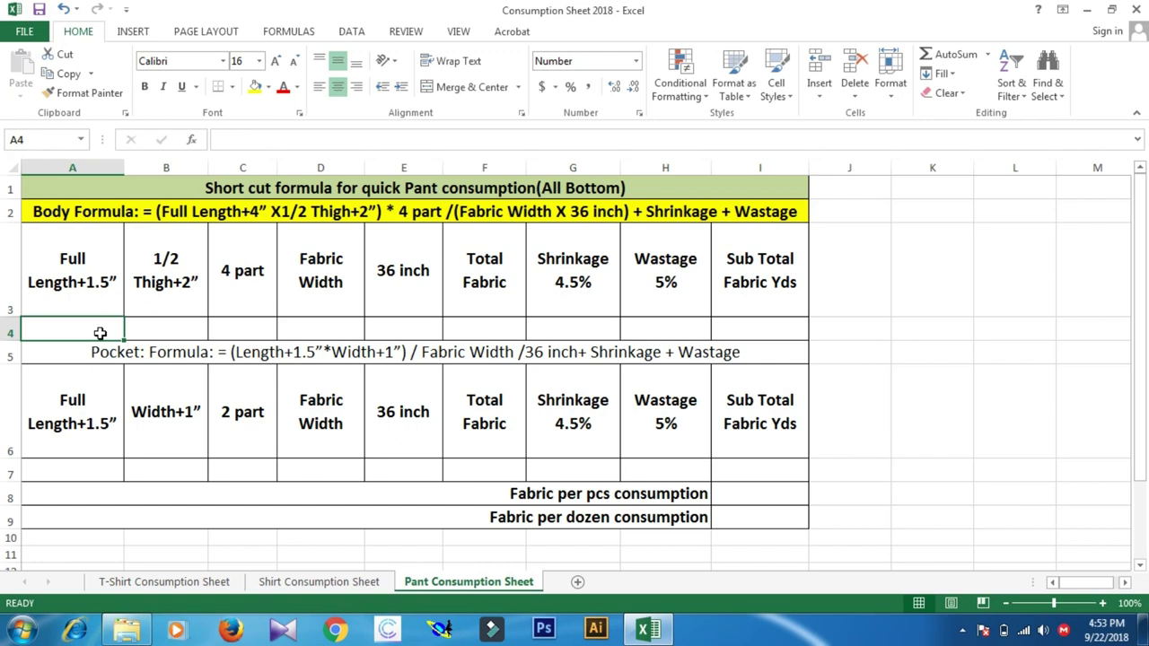
text(44)
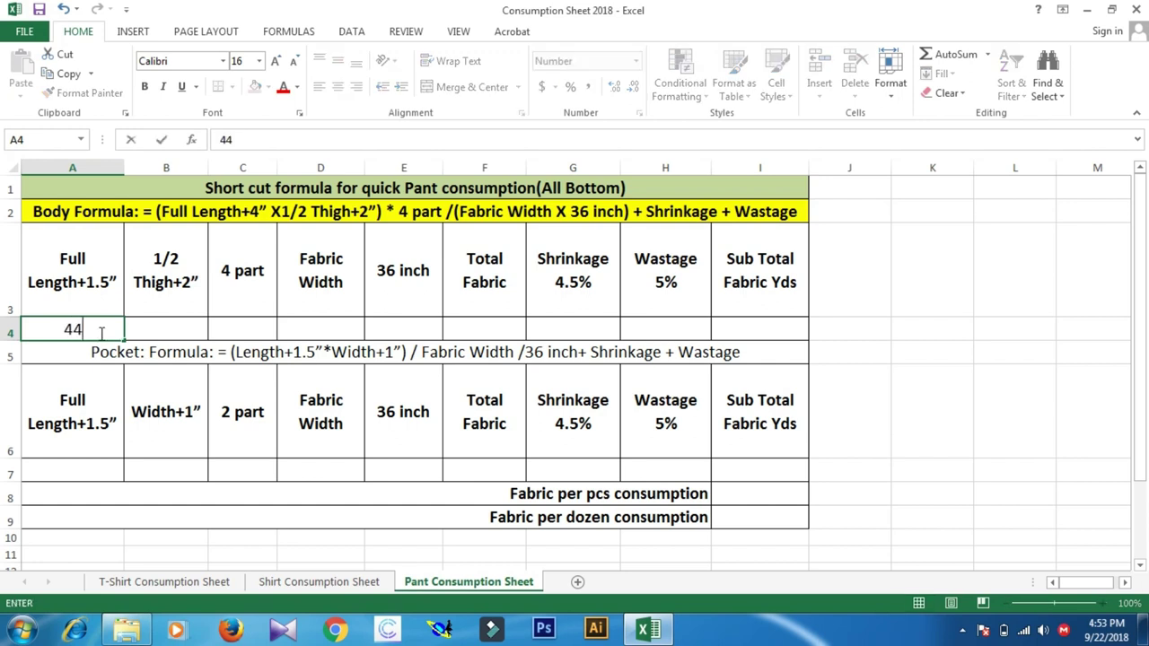
click(152, 331)
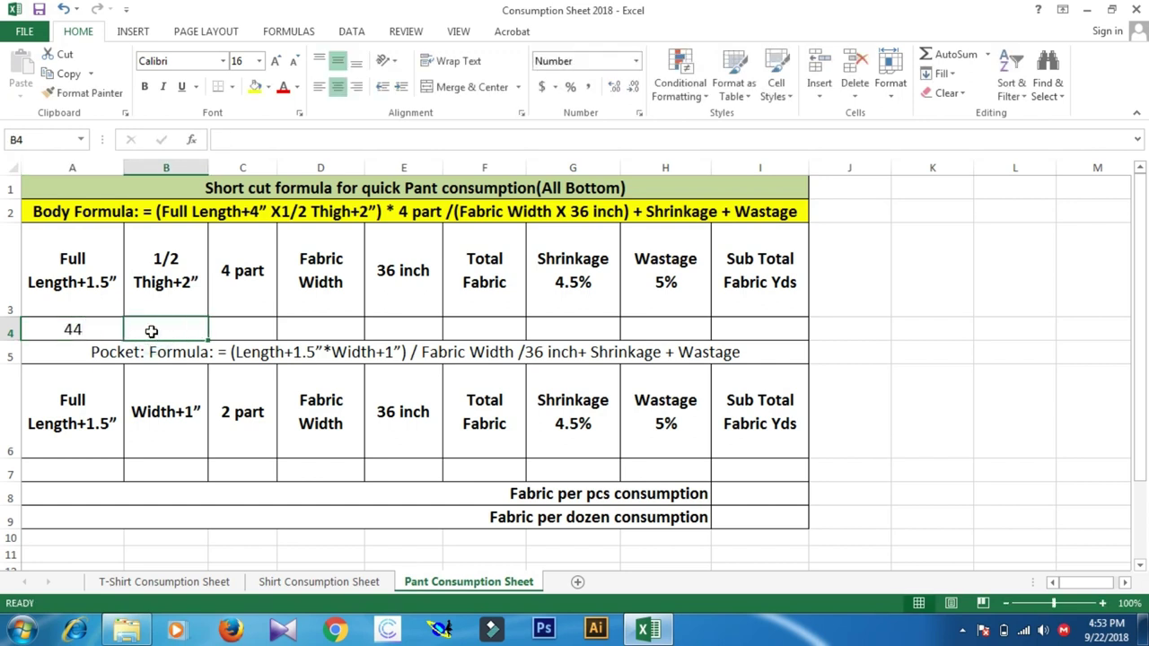
text(15.5)
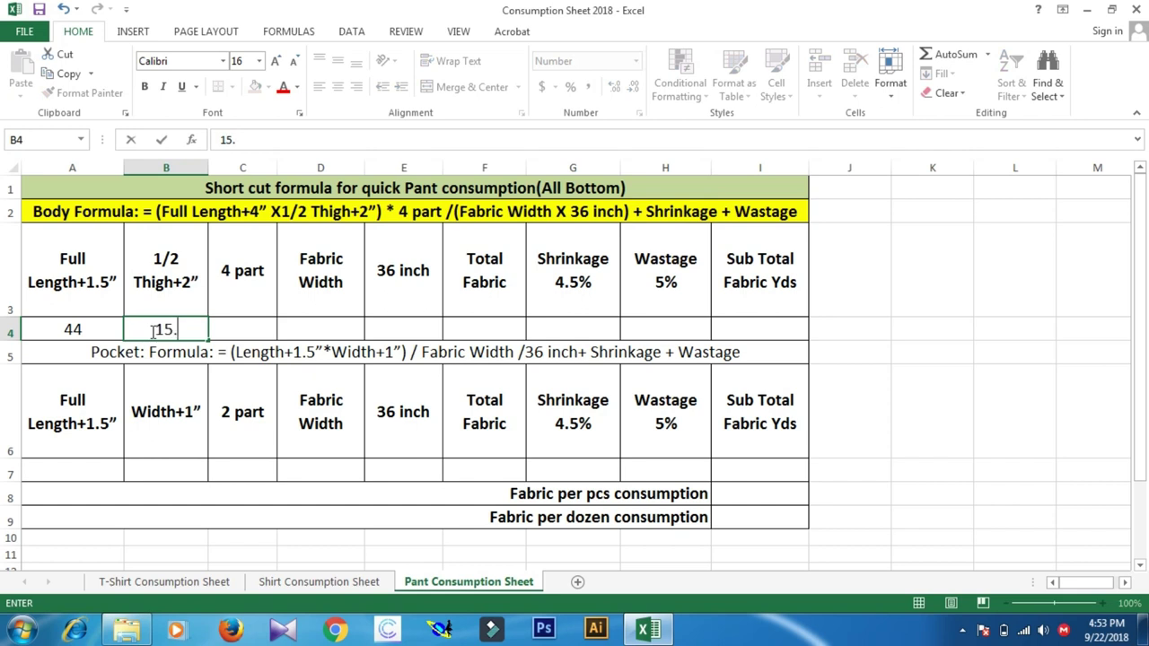
click(243, 325)
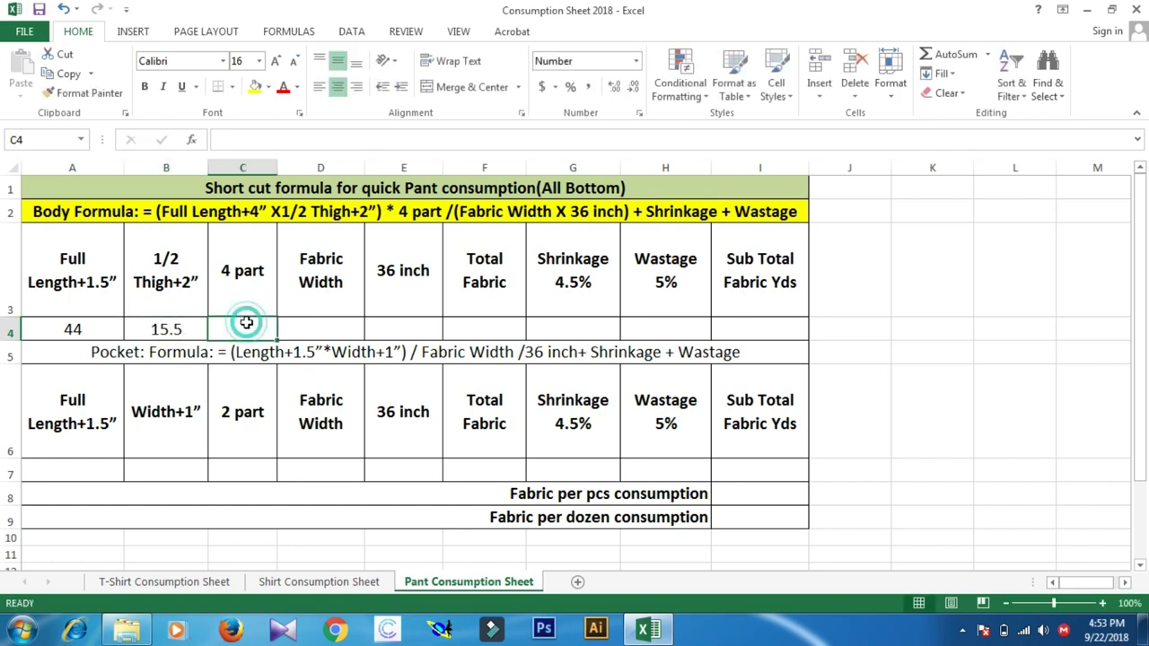
text(4)
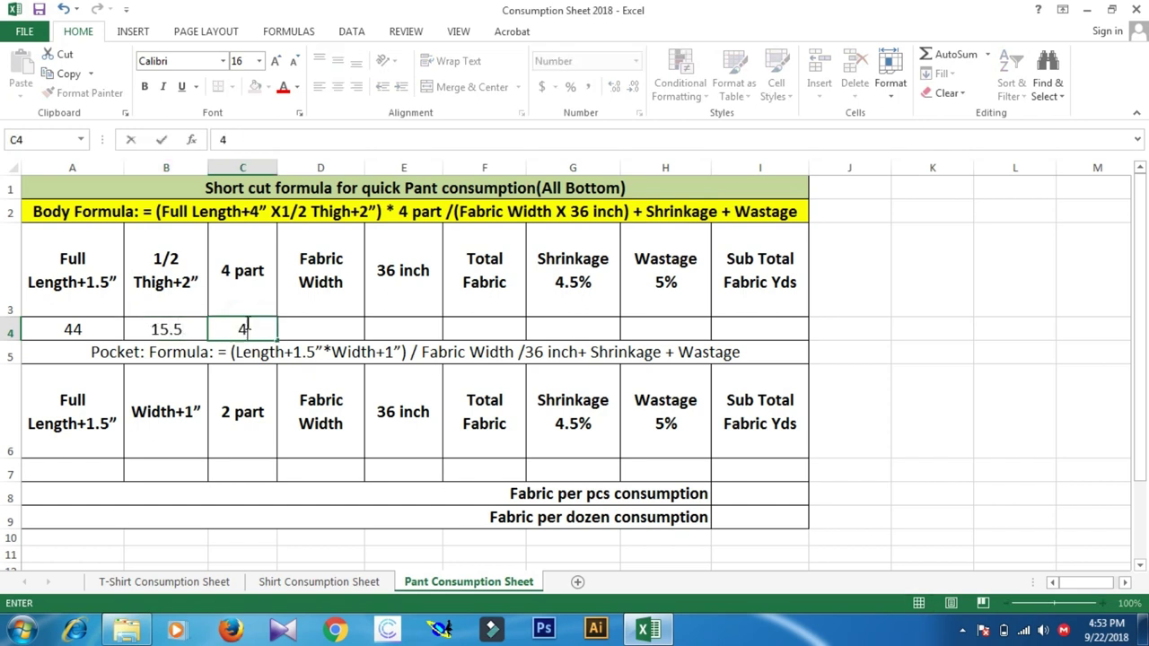
click(311, 328)
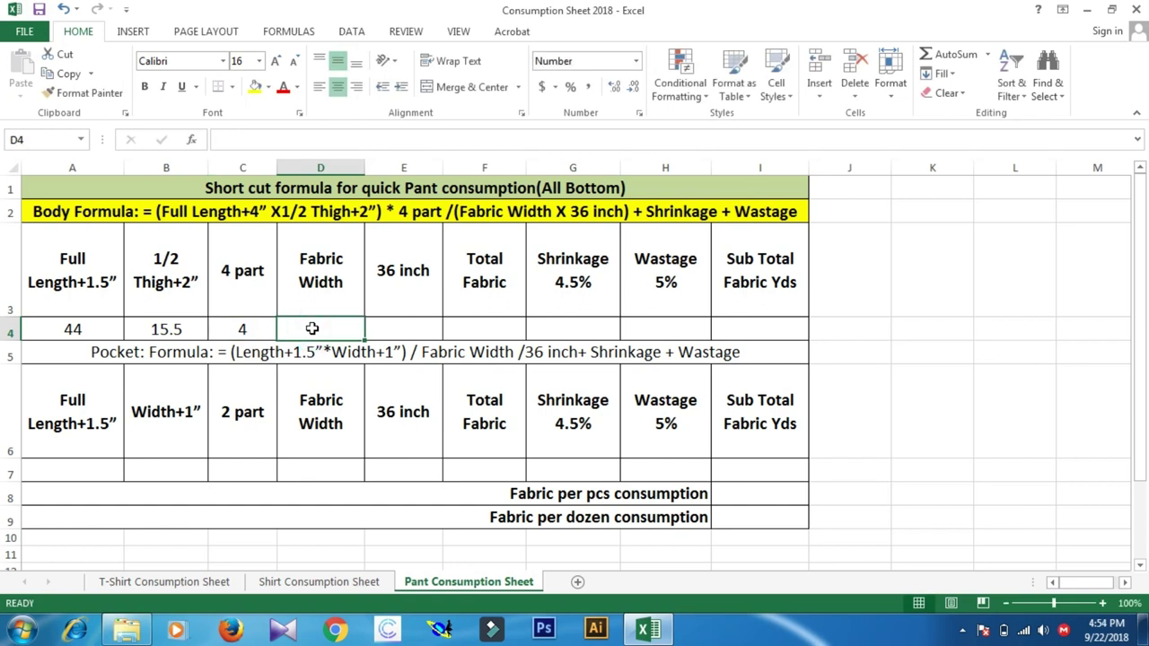
text(57)
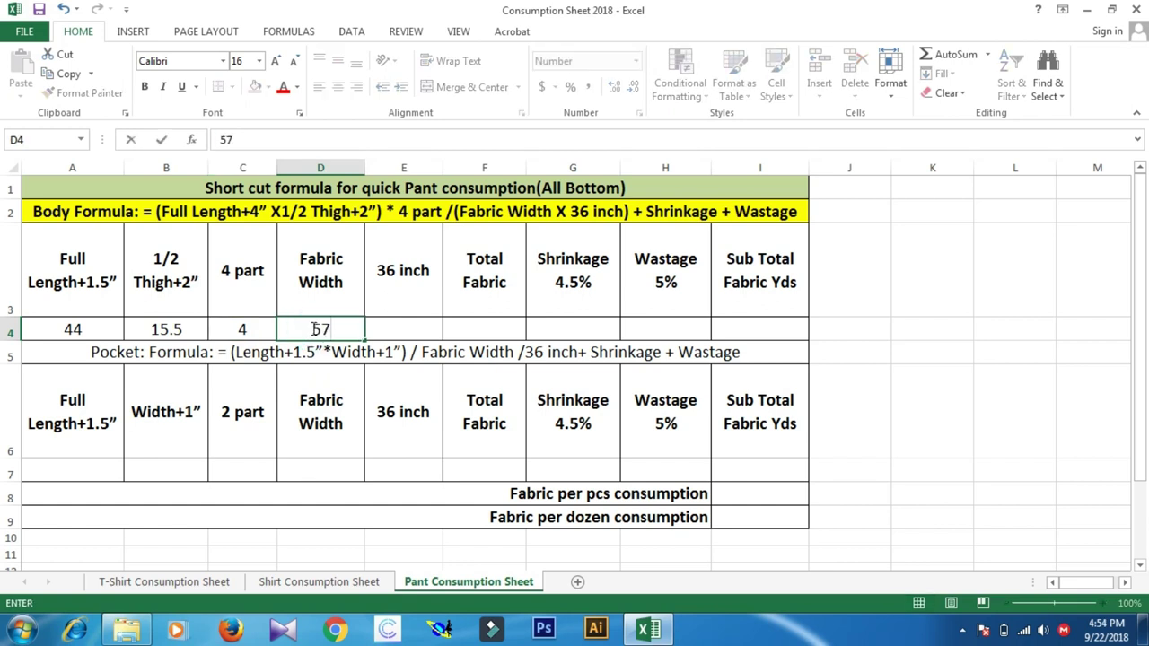
click(409, 326)
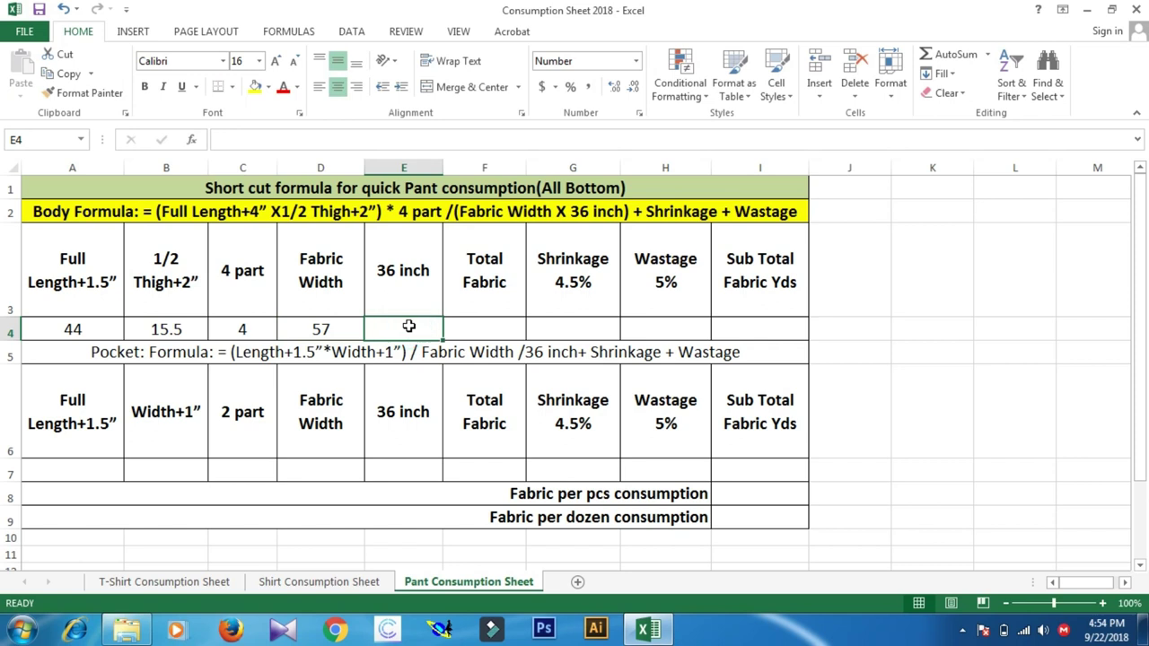
text(36)
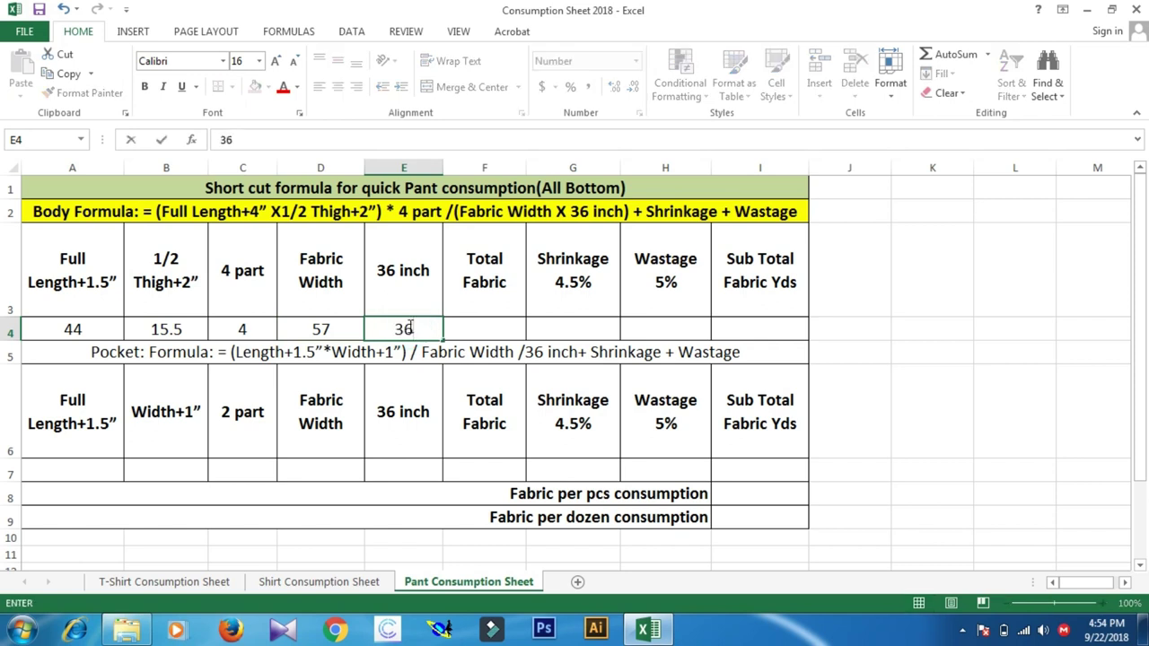
Calculate the pant body's Total Fabric in cell F4 with the formula =(A4*B4)*C4/D4/E4.
click(474, 326)
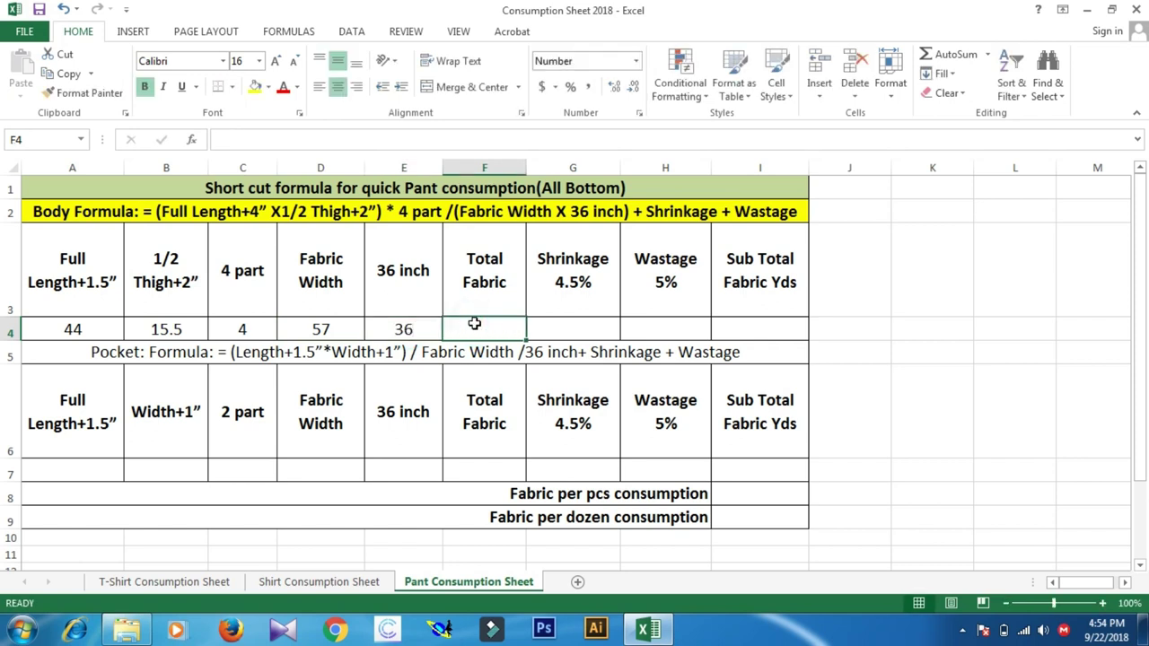
text(=()
click(79, 330)
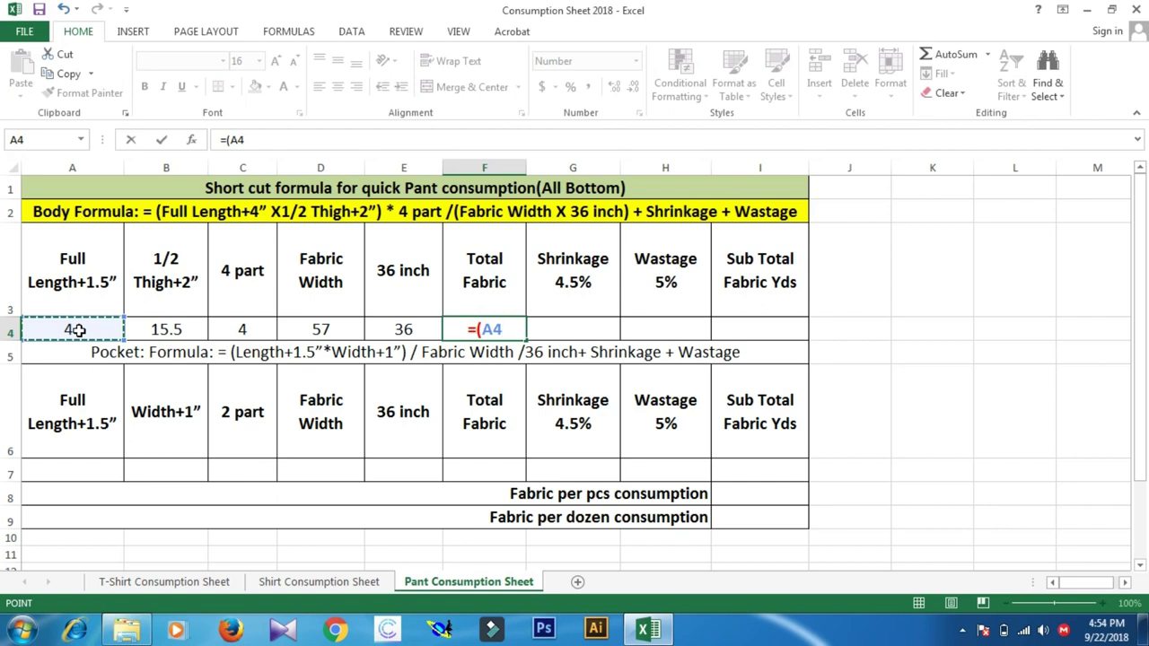
text(*)
click(152, 328)
text())
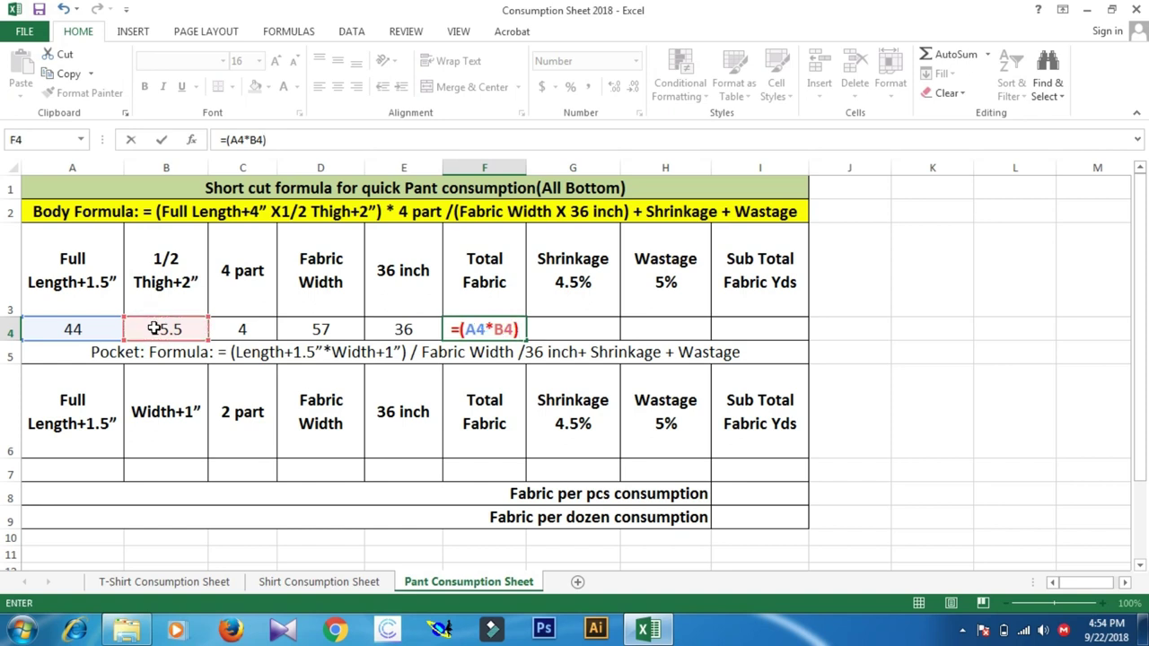
text(*)
click(242, 329)
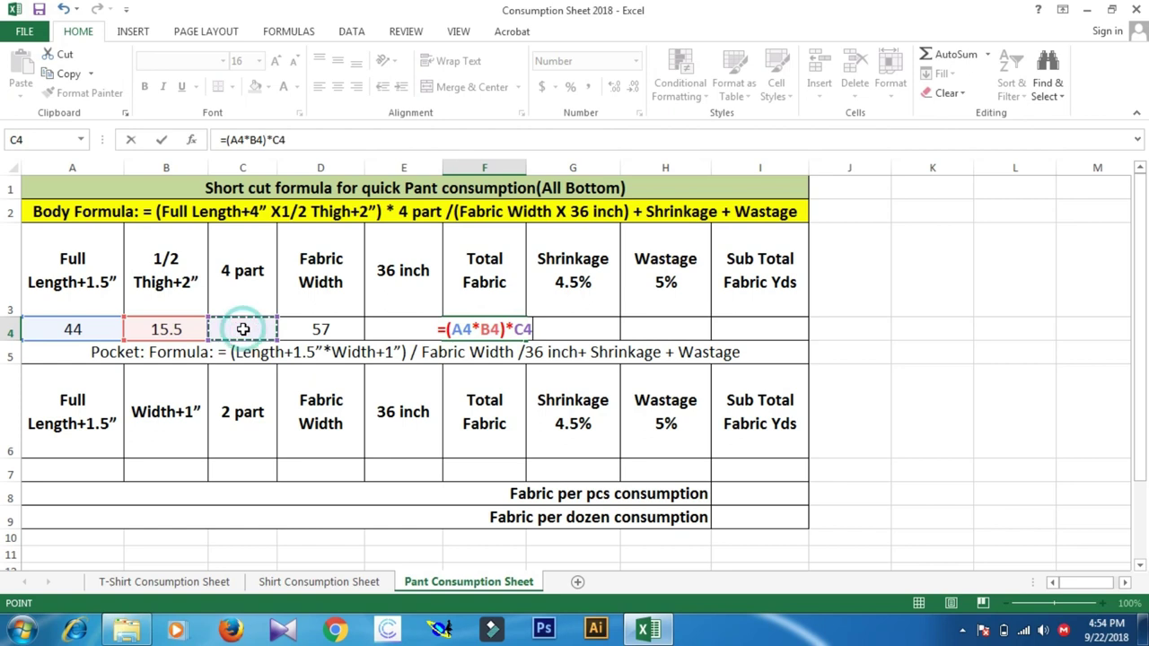
text(/)
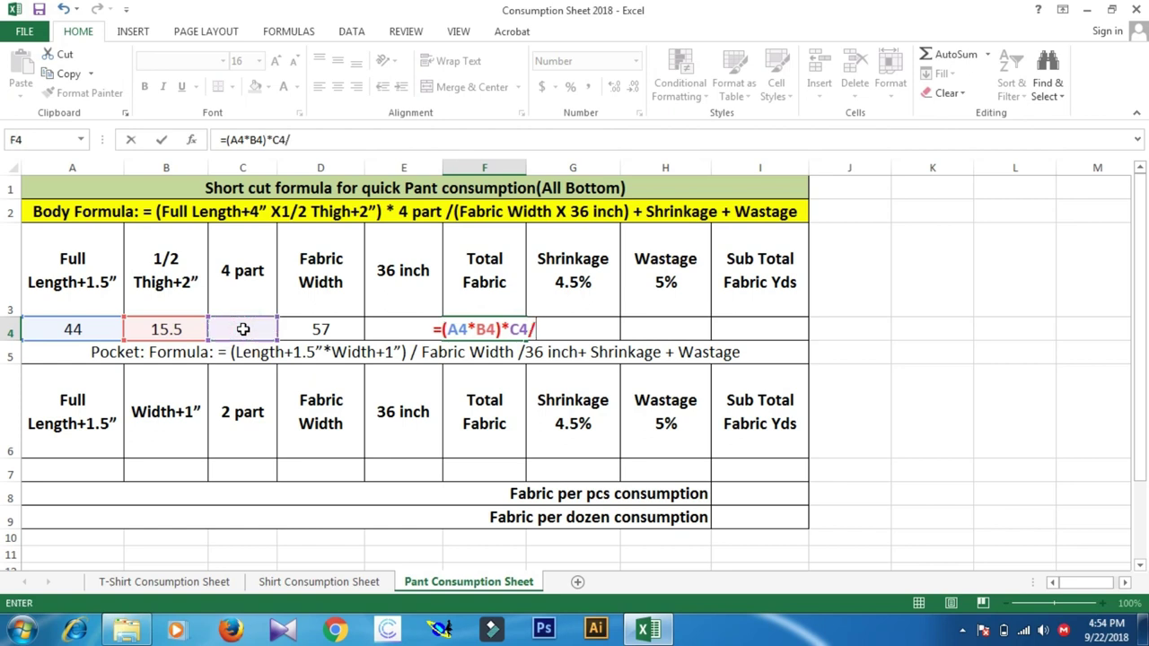
click(327, 329)
text(/)
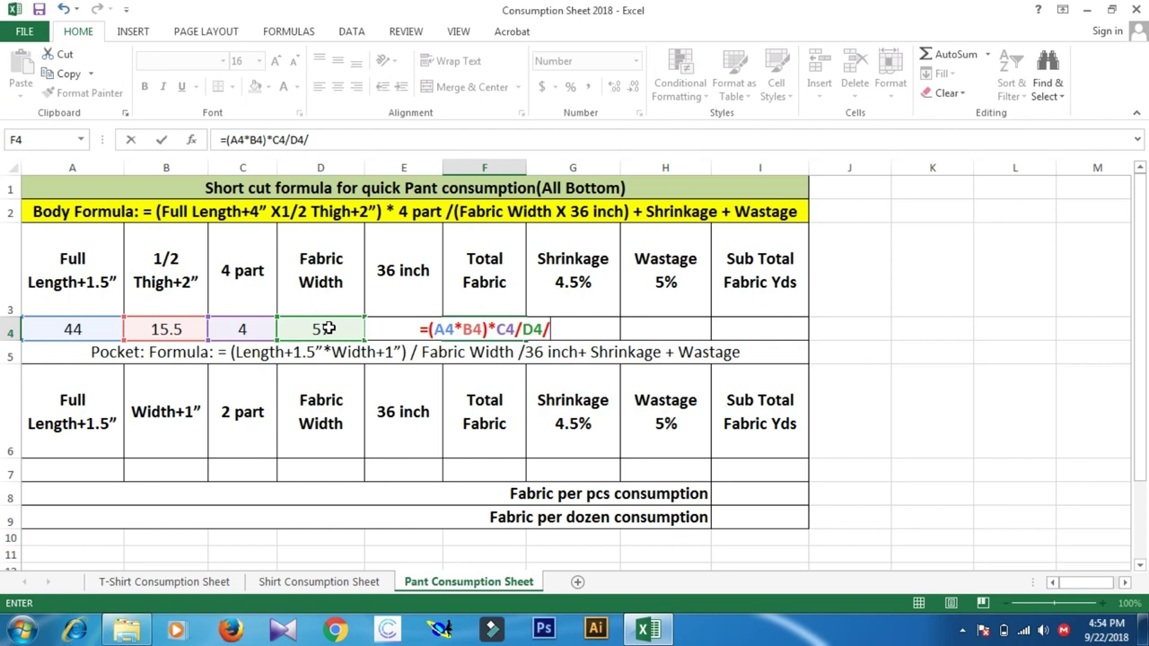
text(E)
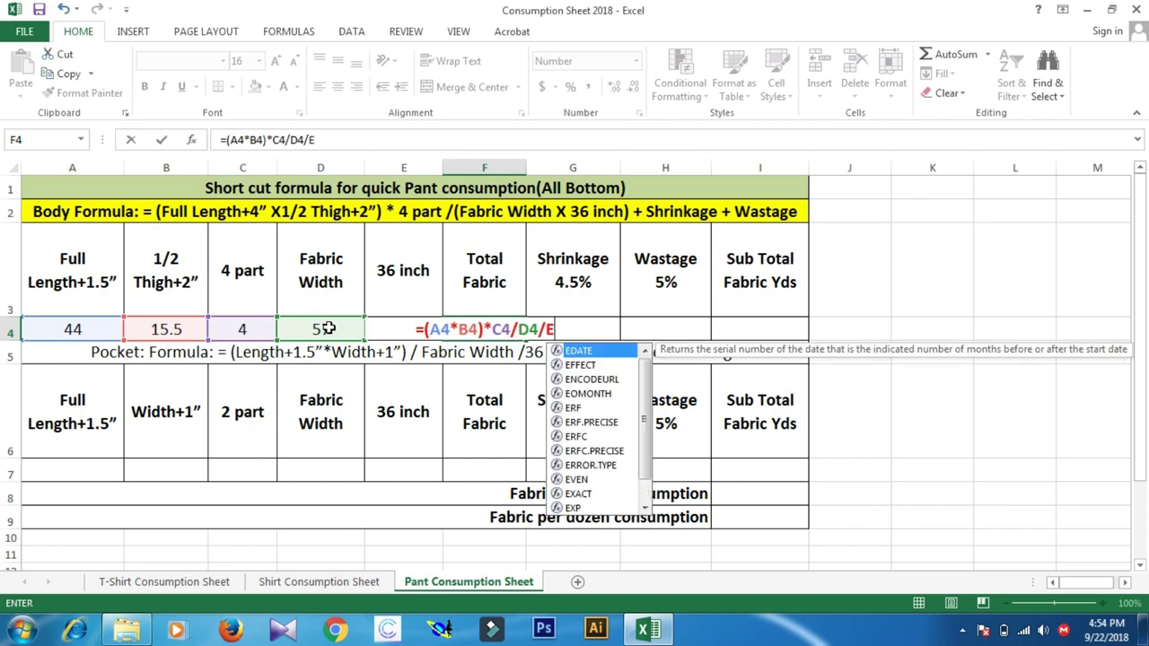
text(4)
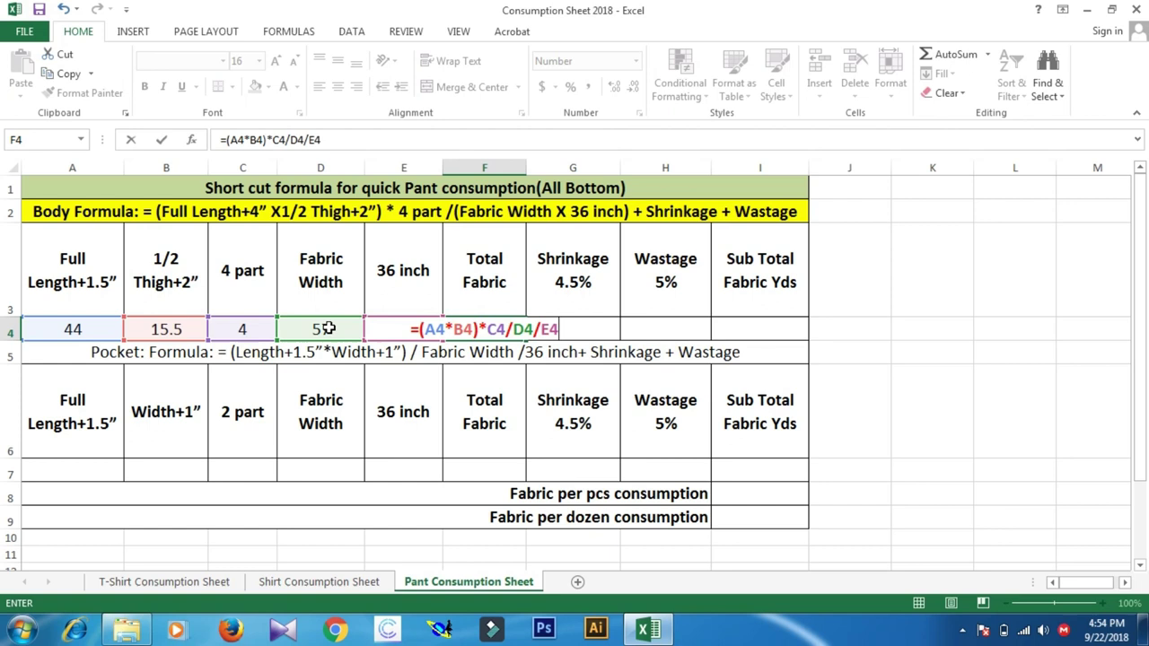
key(Return)
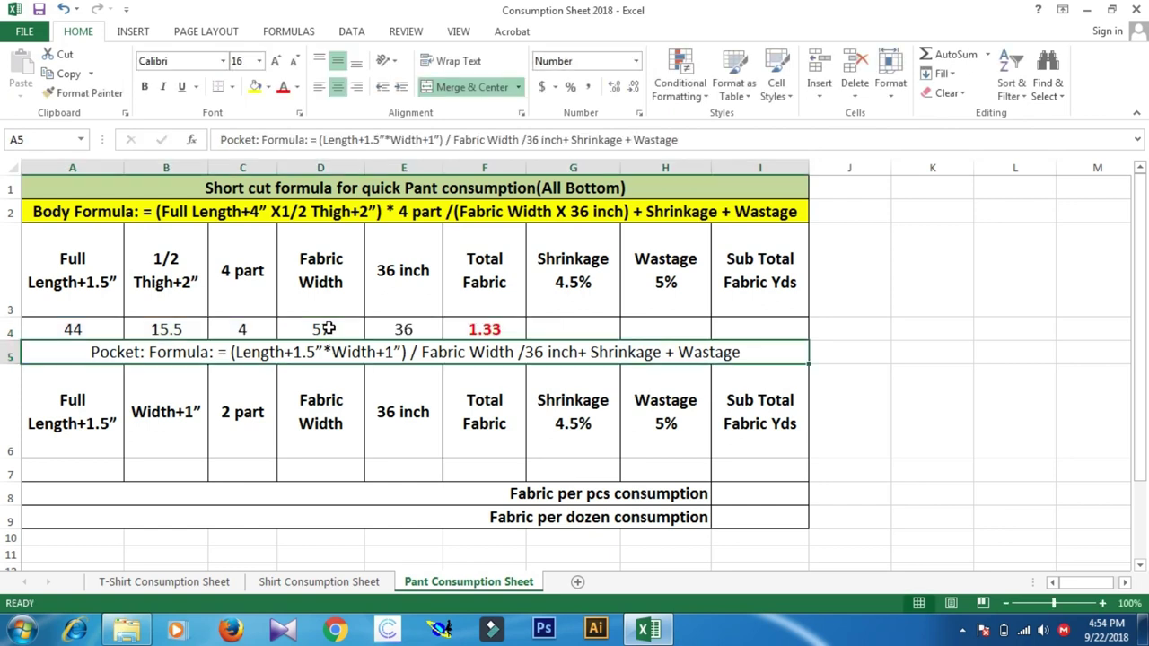
Calculate the pant body's 4.5% shrinkage in cell G4 with the formula =F4*4.5%.
click(573, 327)
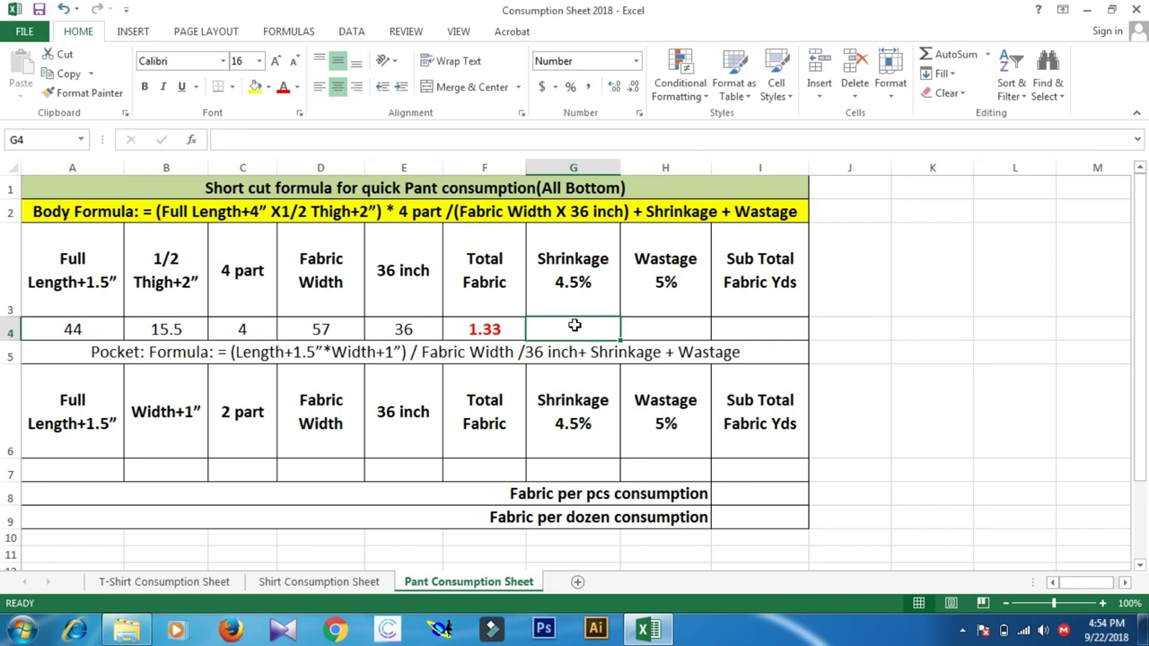
text(=)
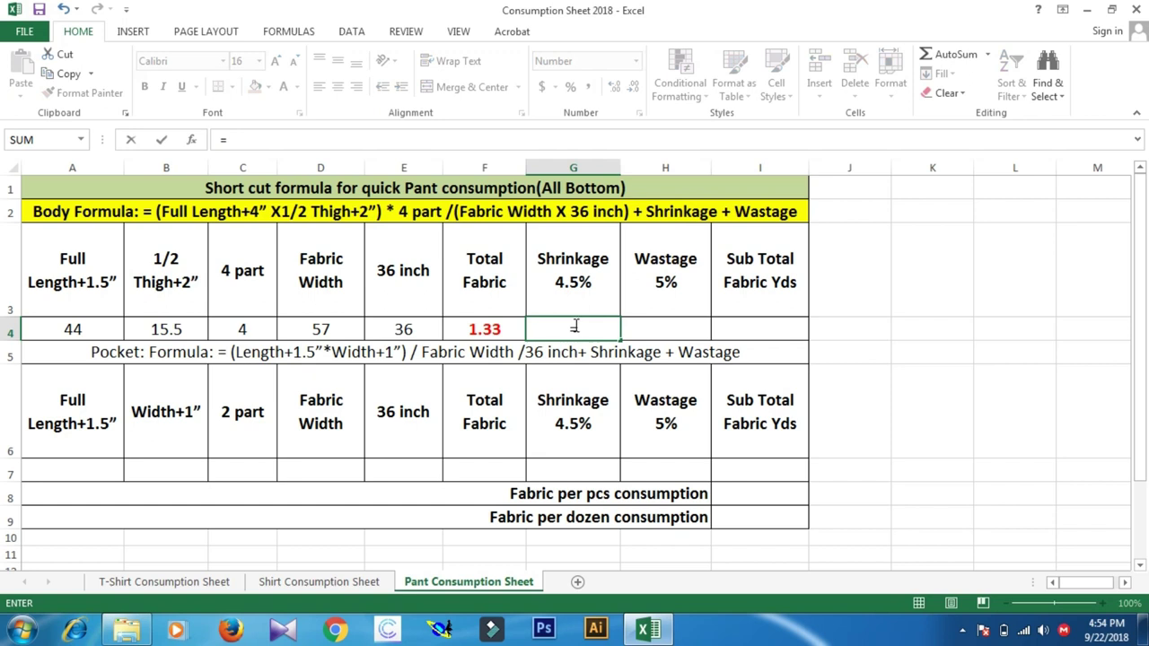
click(491, 330)
text(*)
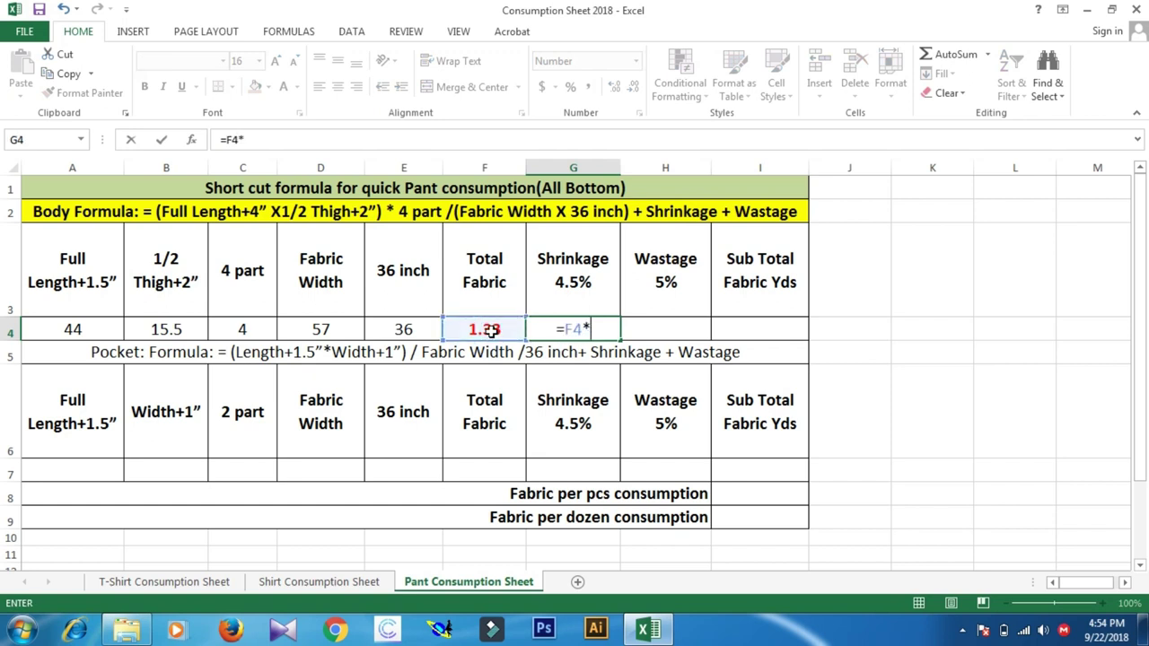
text(4.5%)
key(Return)
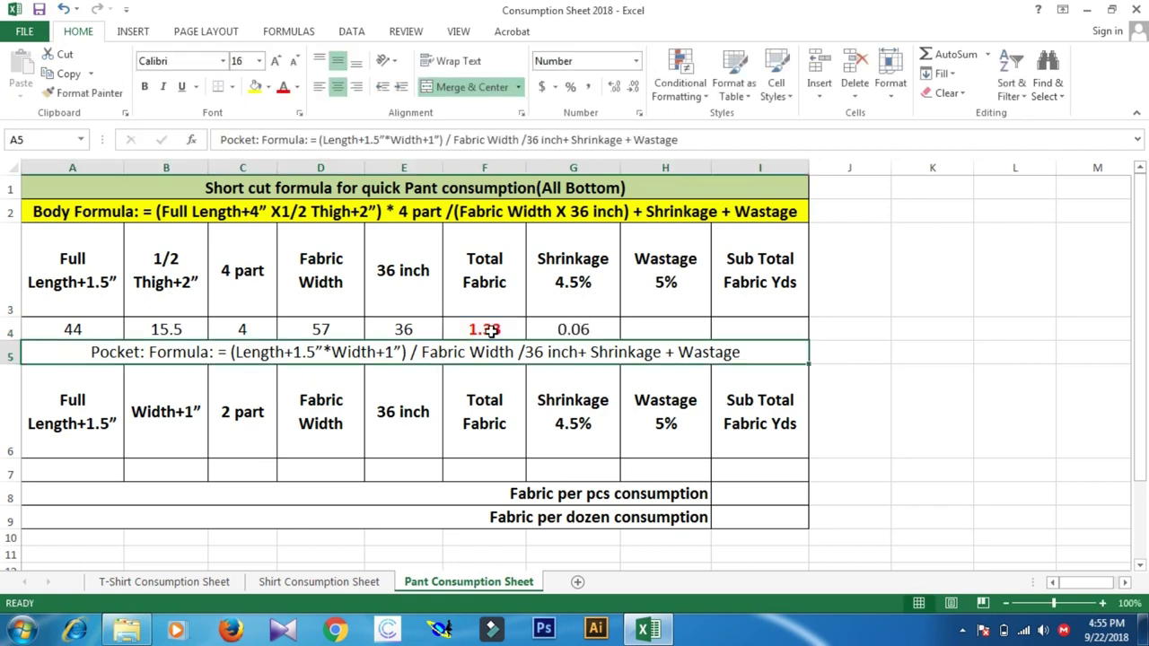
Calculate the pant body's 5% wastage in cell H4 with the formula =F4*5%.
click(659, 328)
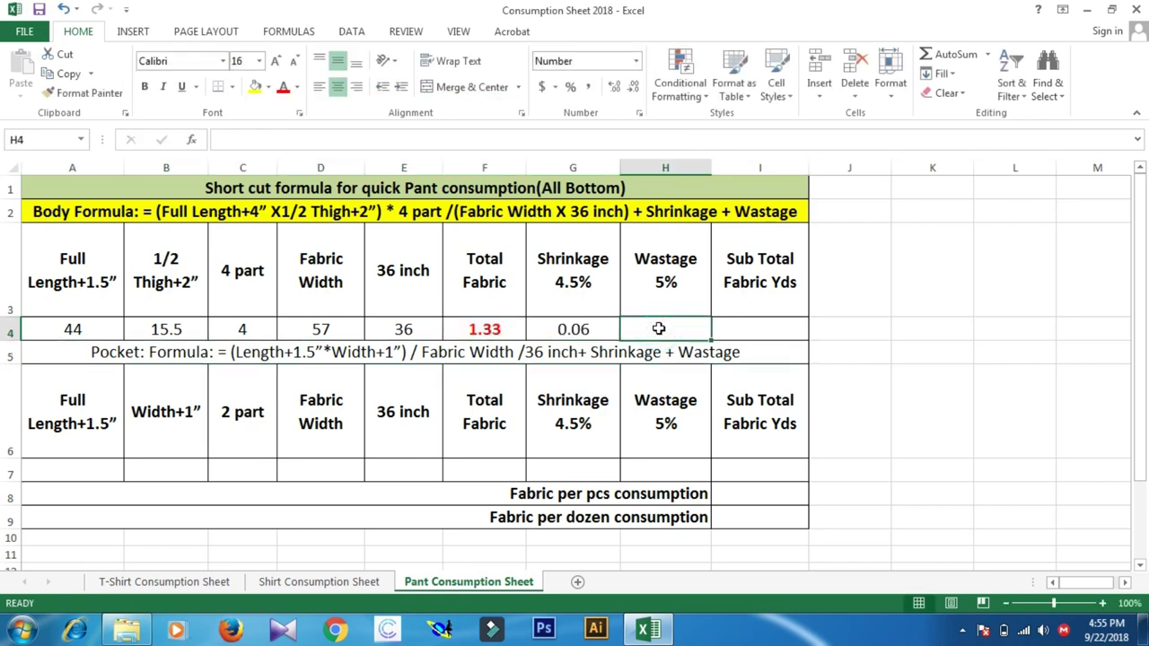
text(=)
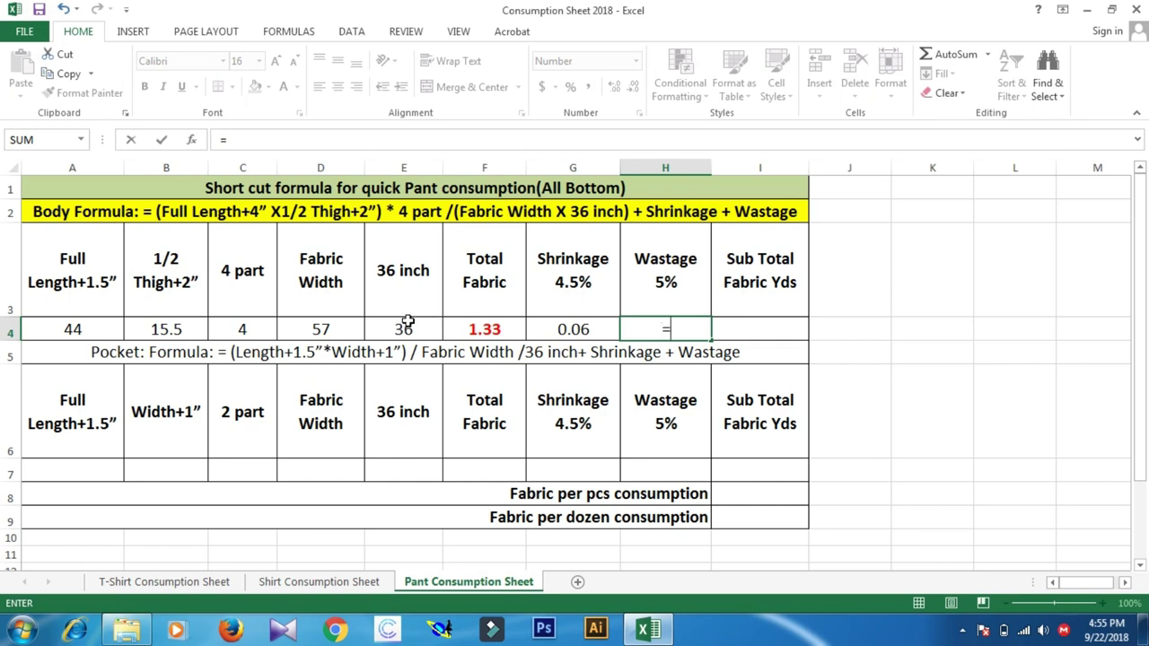
click(509, 332)
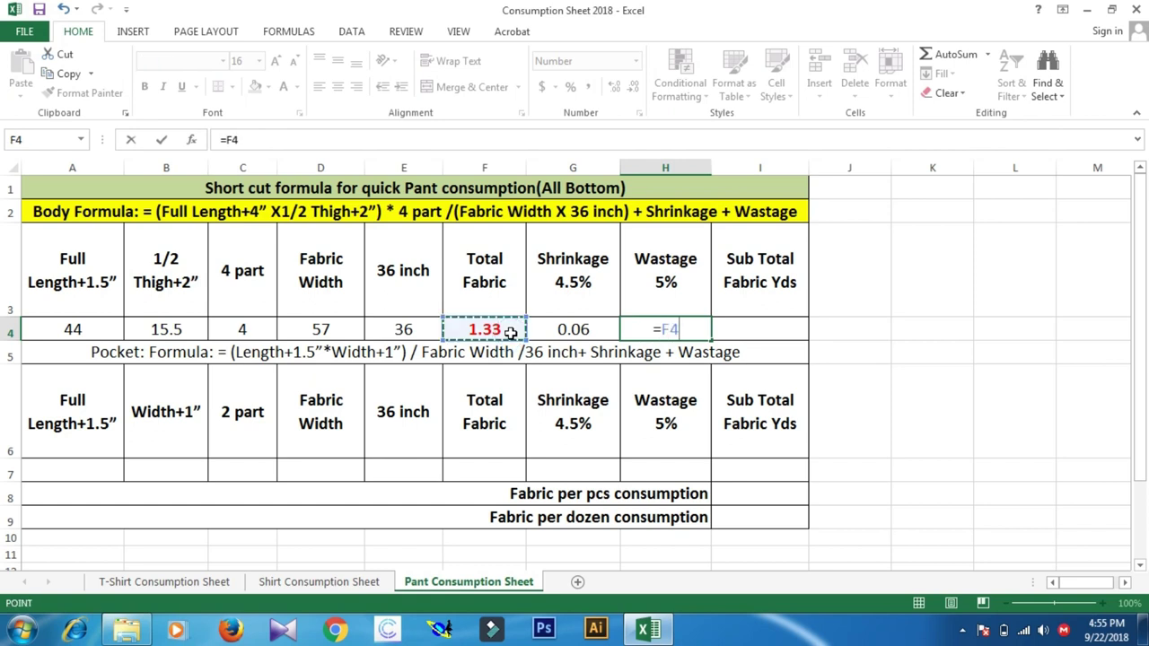
text(*)
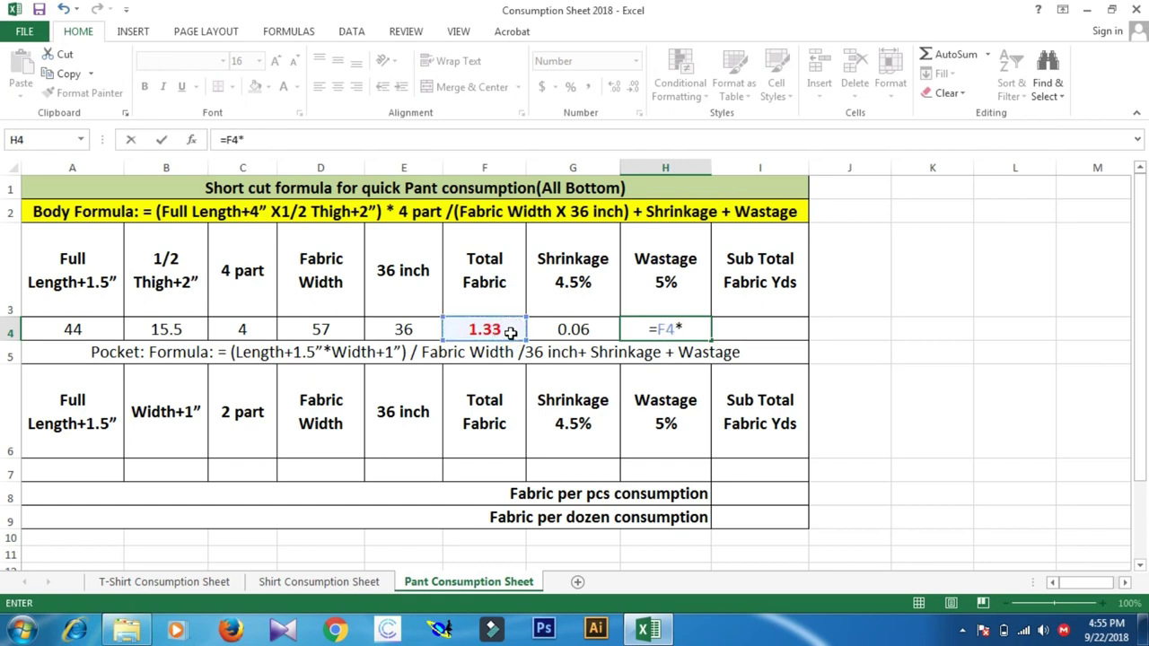
text(5)
key(Return)
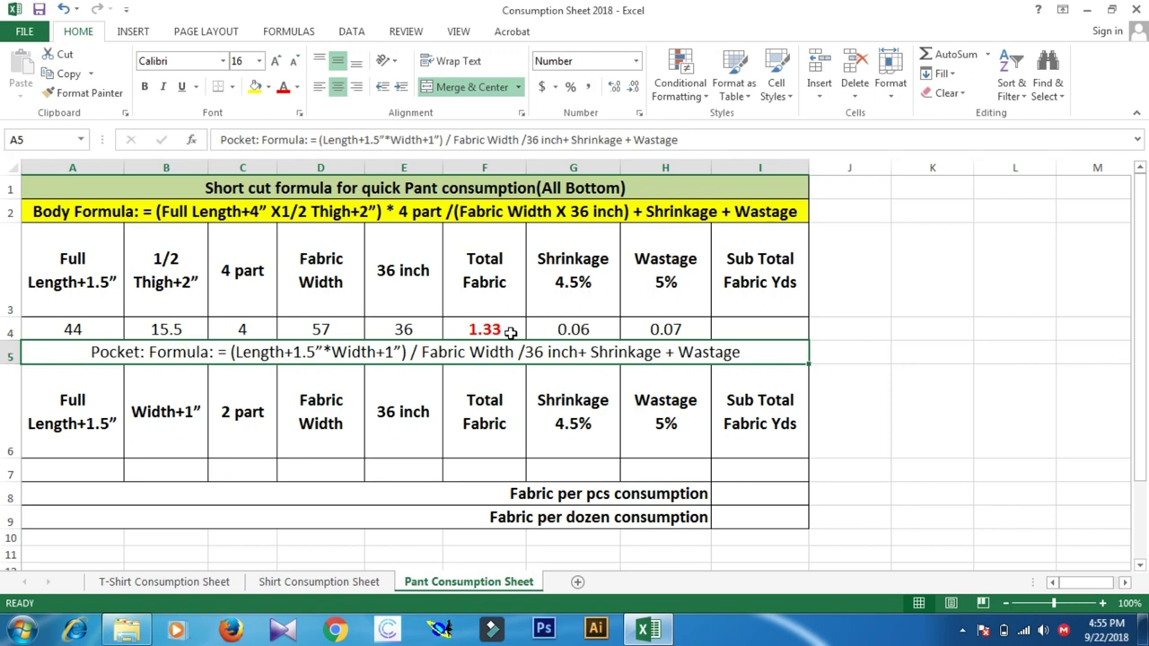
Calculate the pant body's Sub Total Fabric Yds in cell I4 with the formula =F4+G4+H4.
click(748, 329)
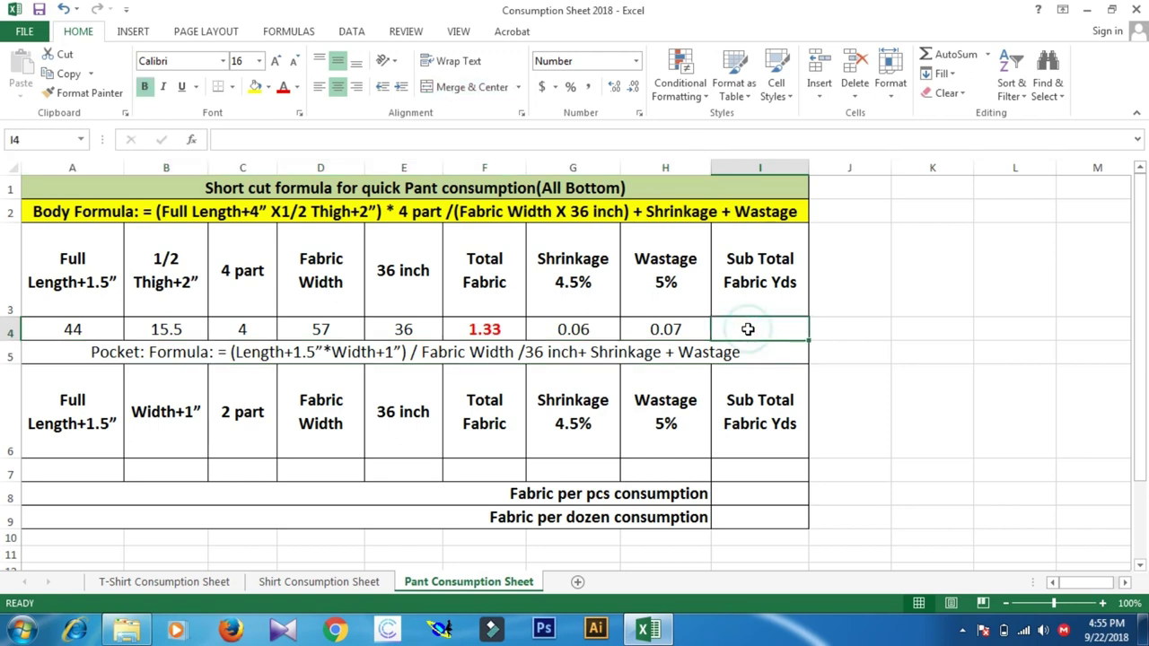
text(=)
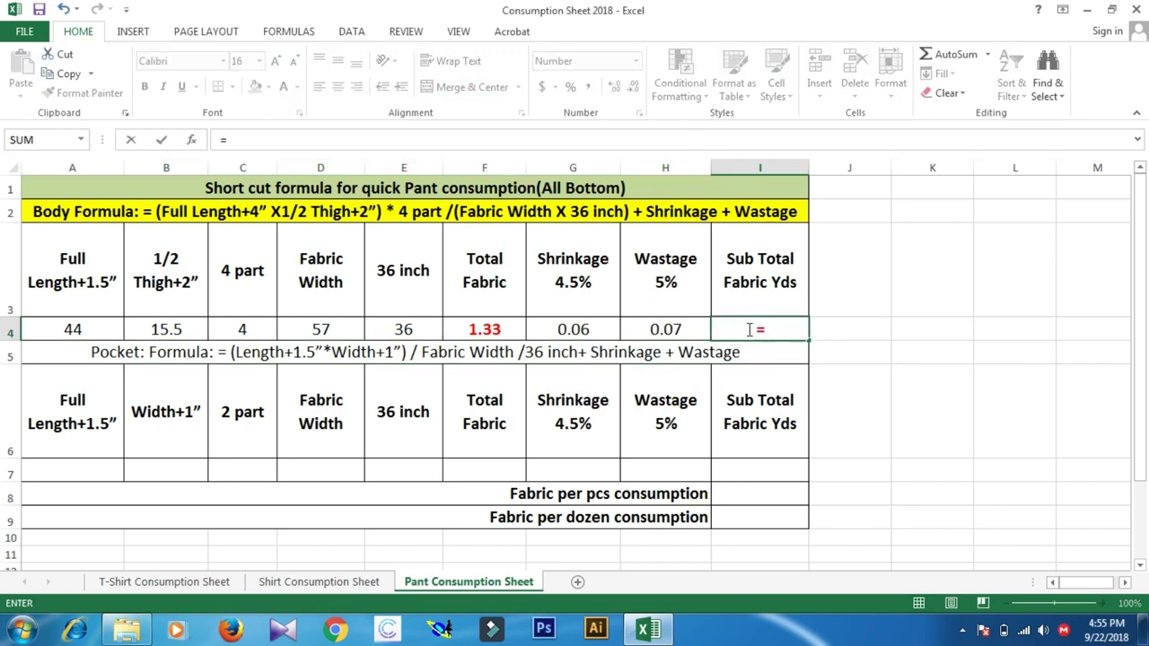
click(503, 329)
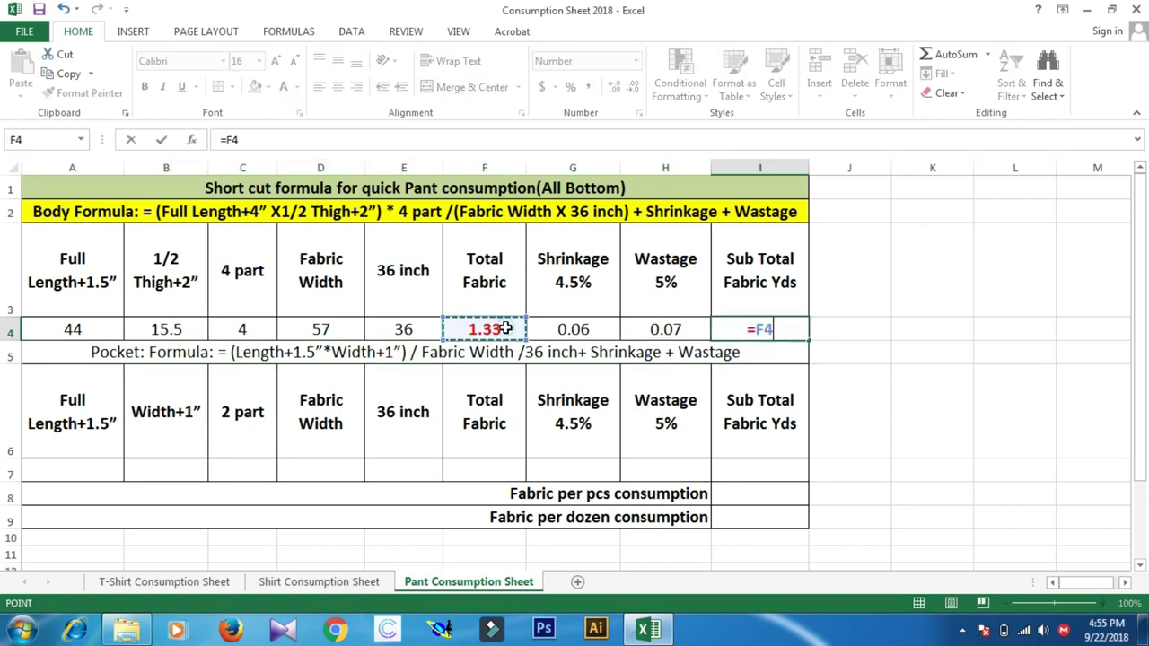
text(+)
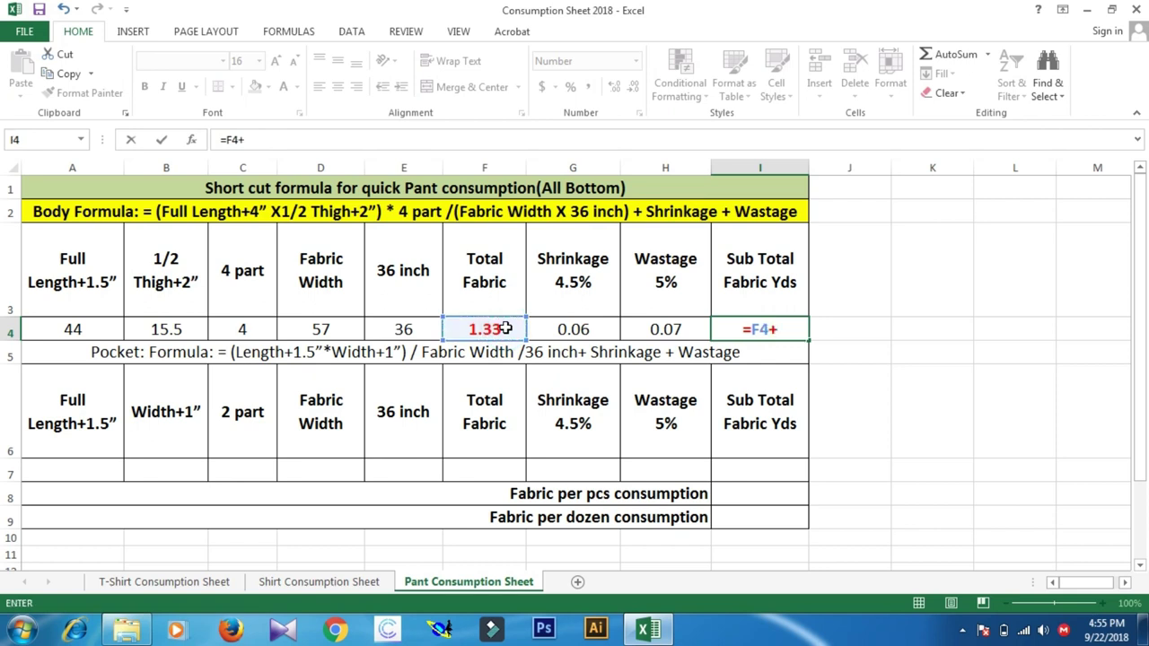
click(558, 327)
text(+)
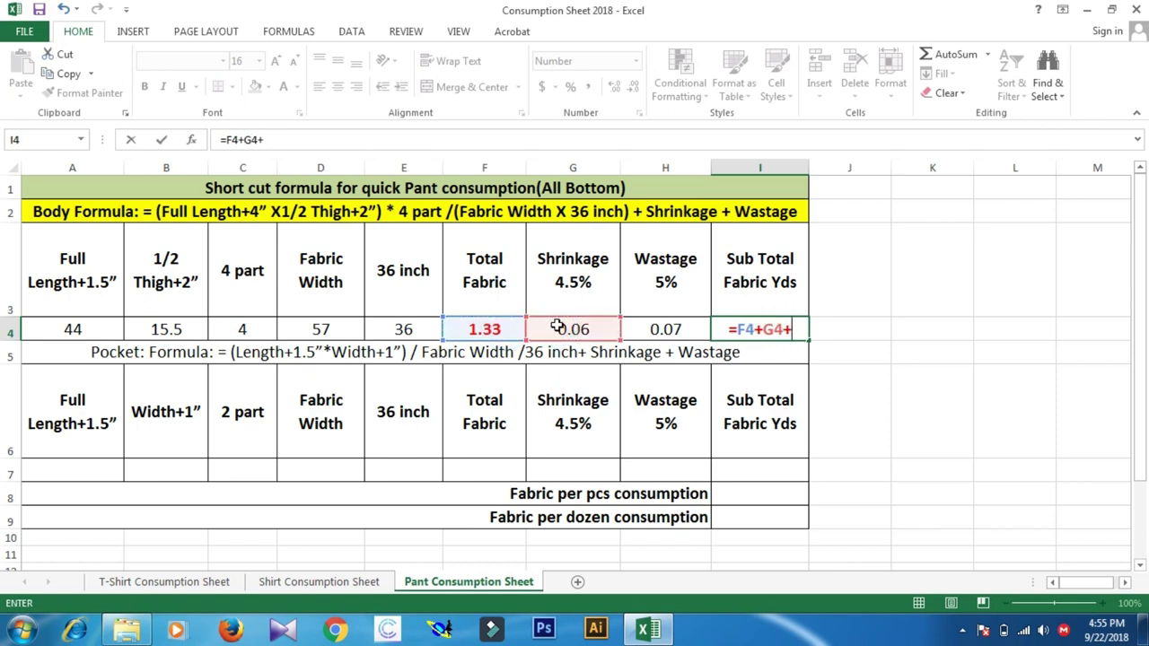
click(673, 329)
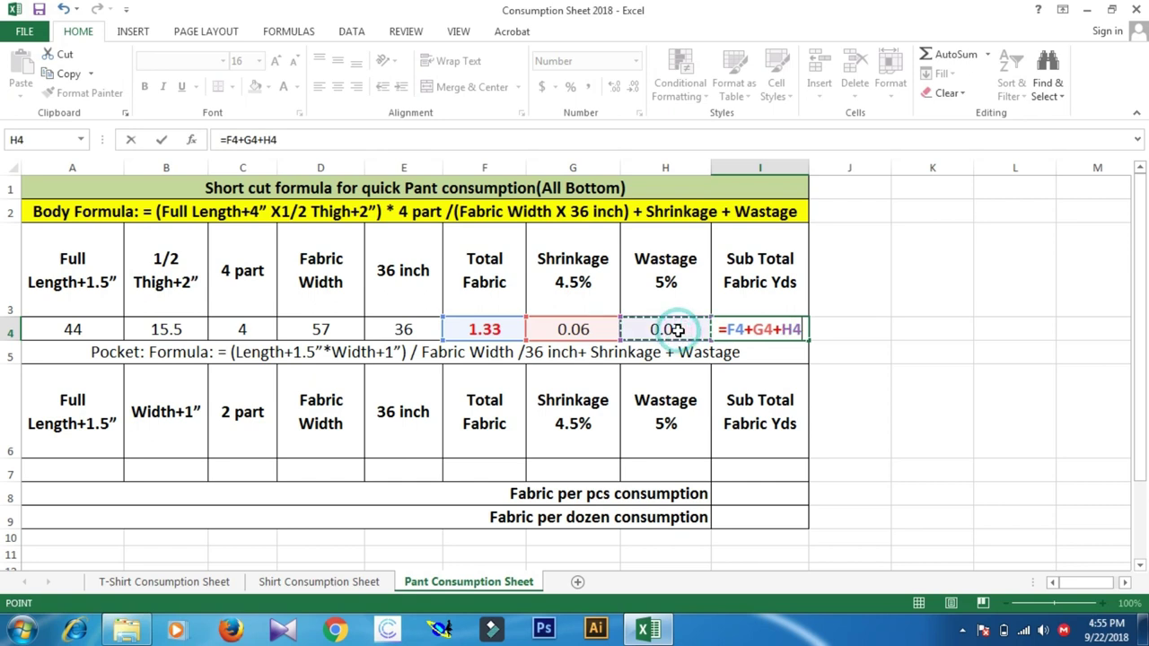
key(Return)
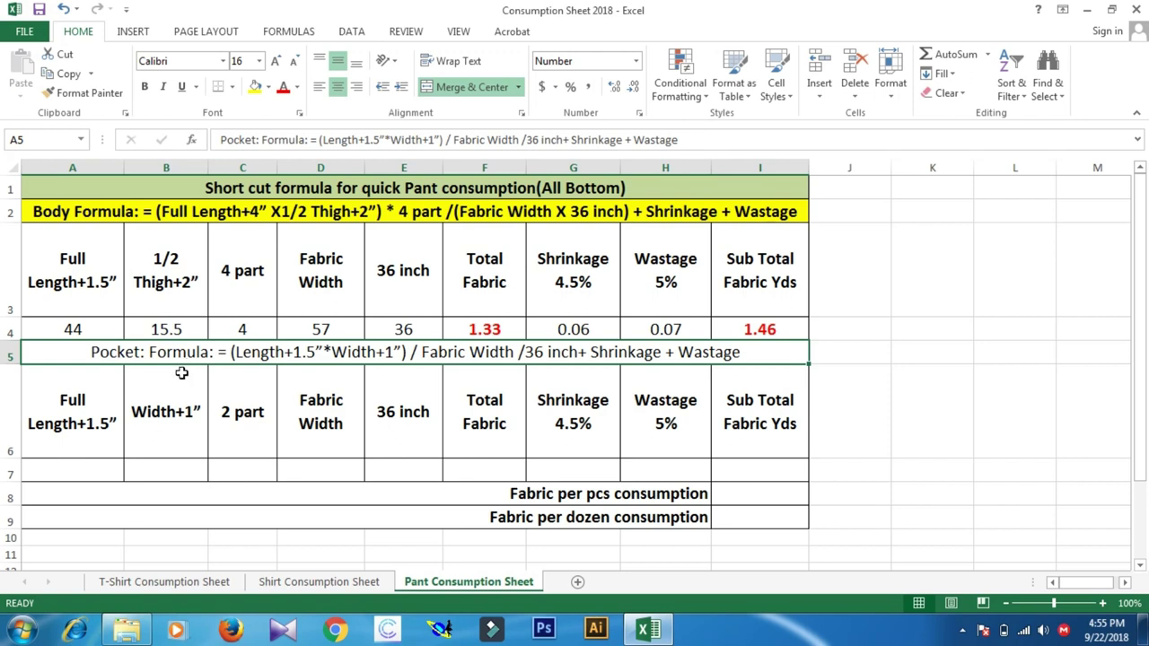
Fill cells A7 to E7 with the pocket values 10, 8, 2, 57 and 36.
click(90, 465)
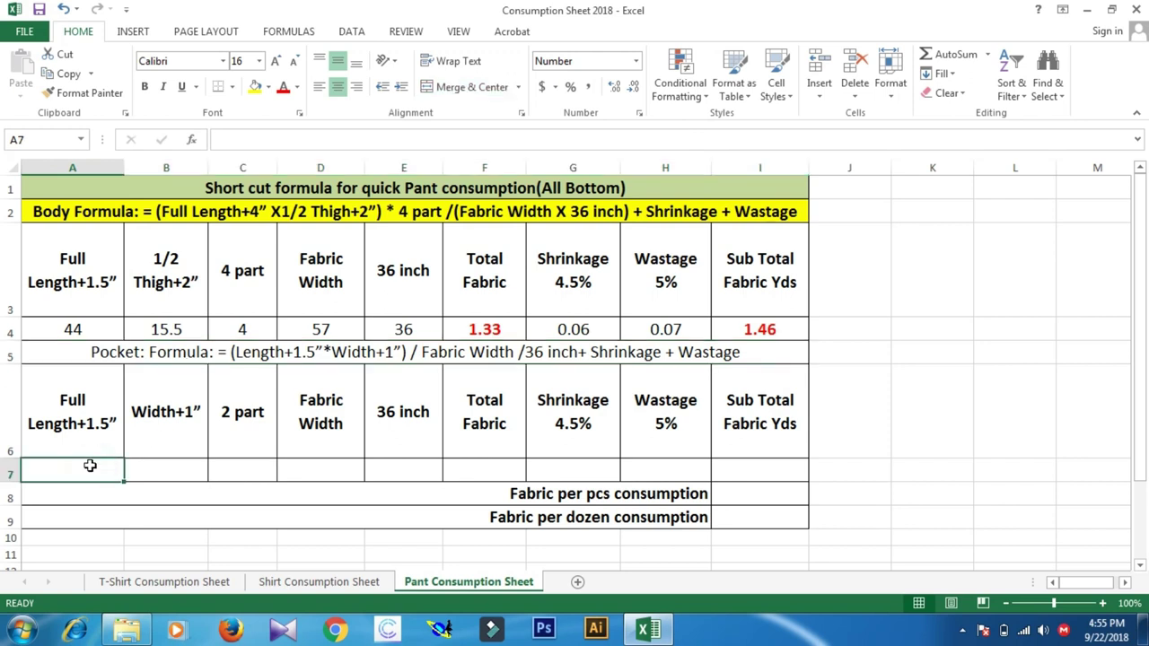
text(10)
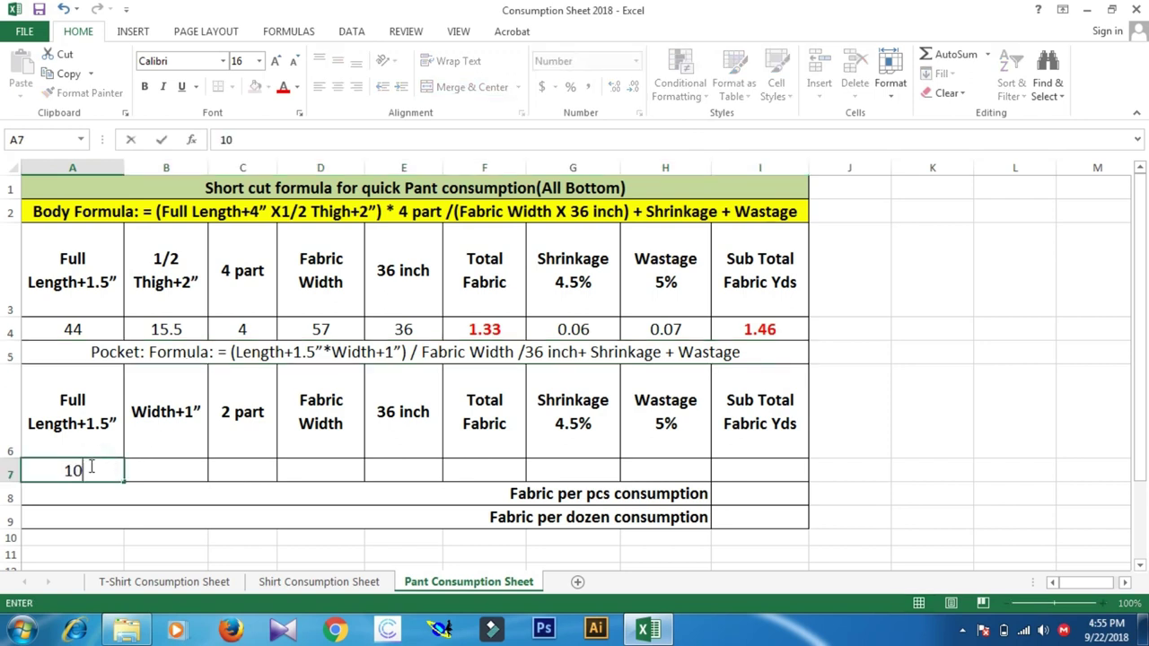
click(169, 469)
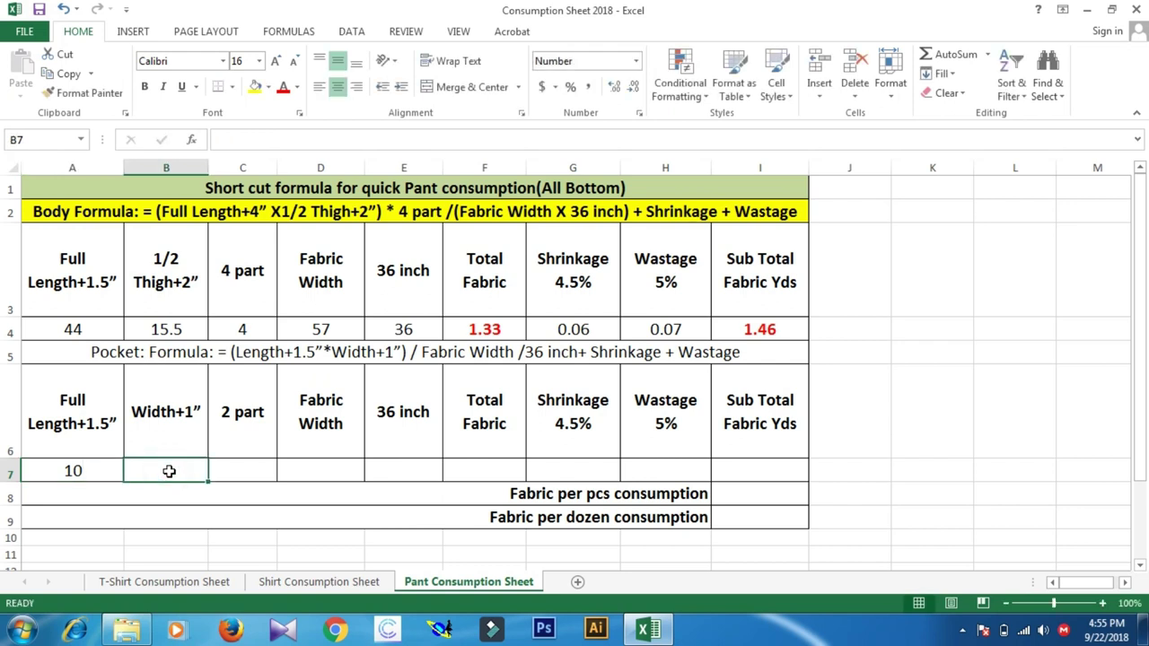
text(8)
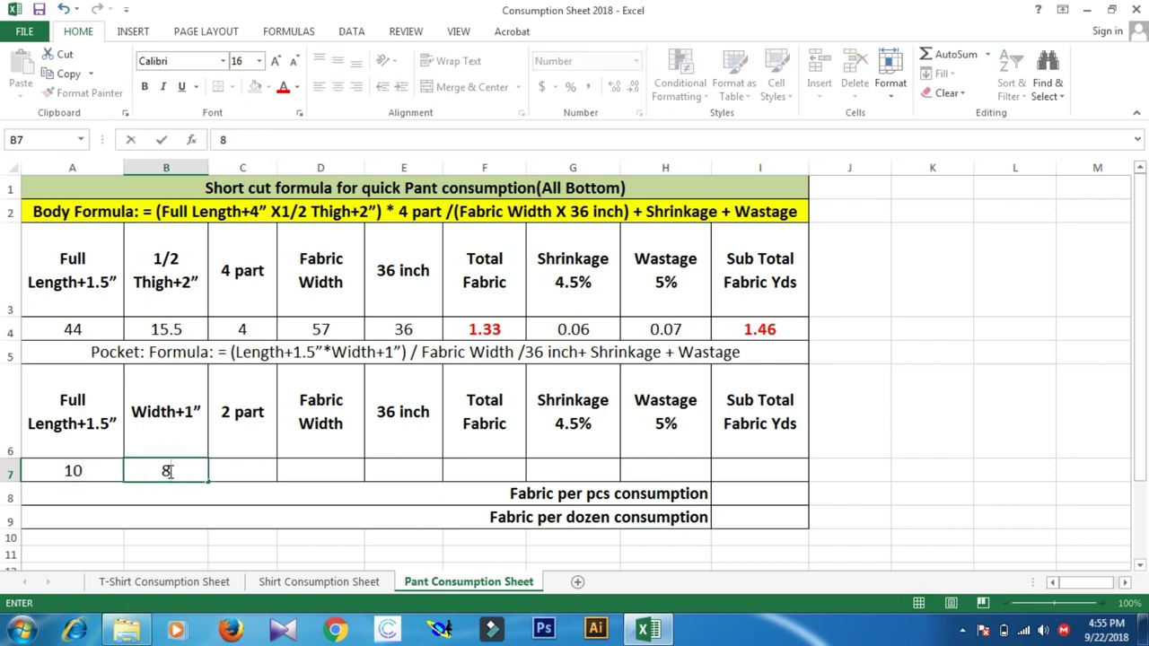
click(237, 469)
text(2)
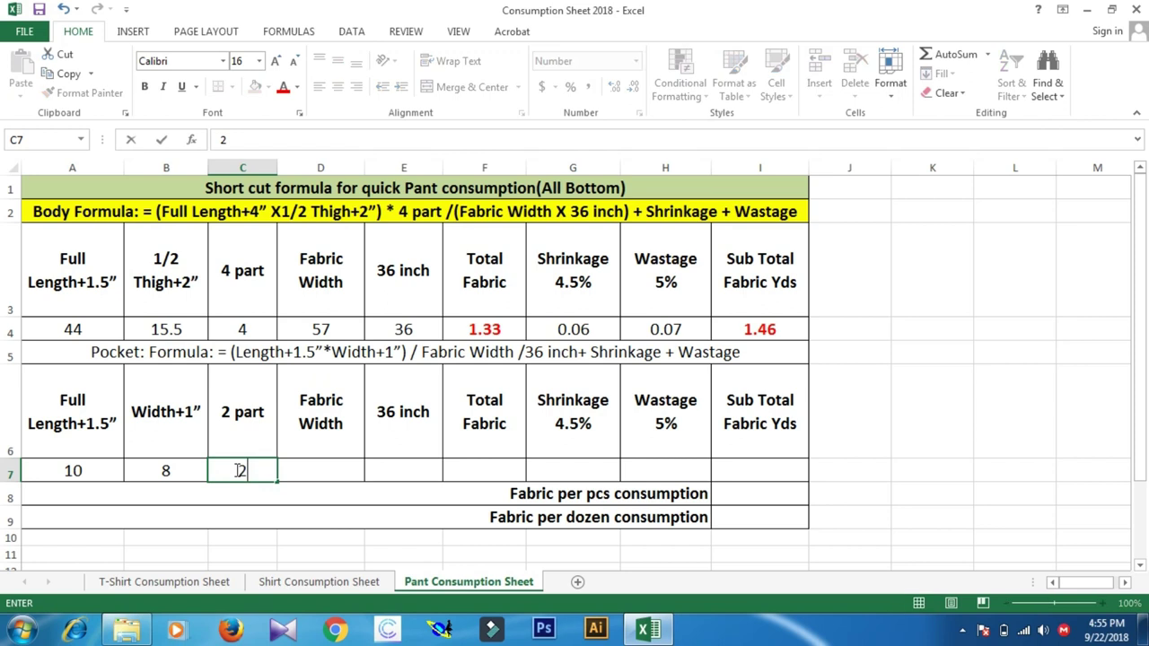
click(329, 469)
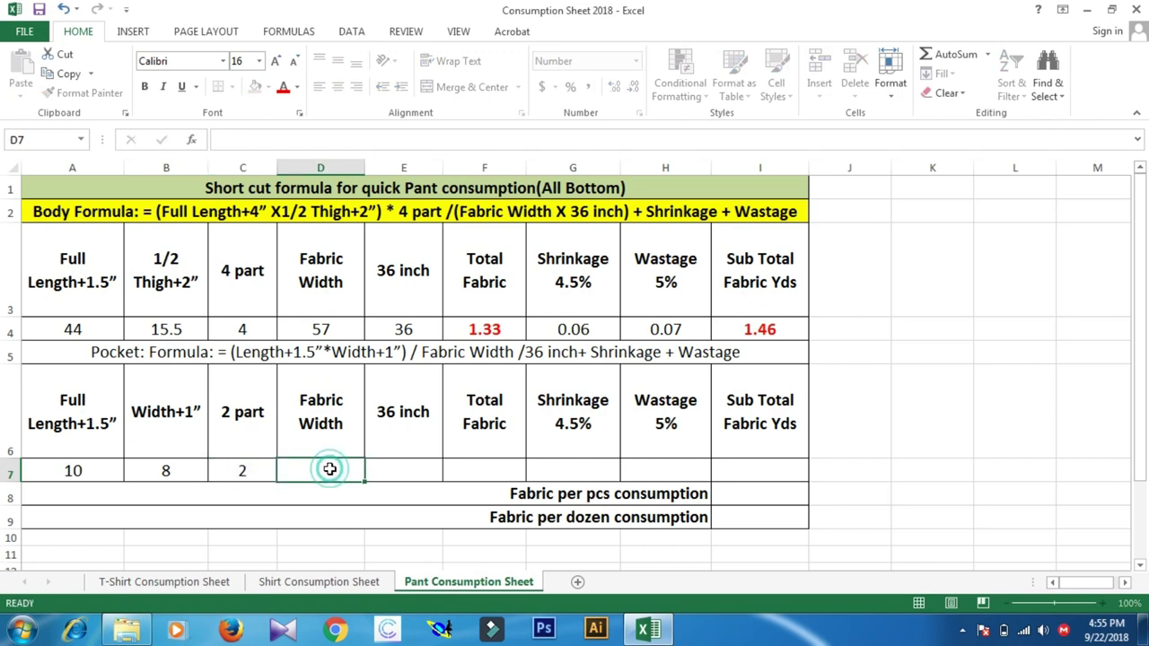
text(57)
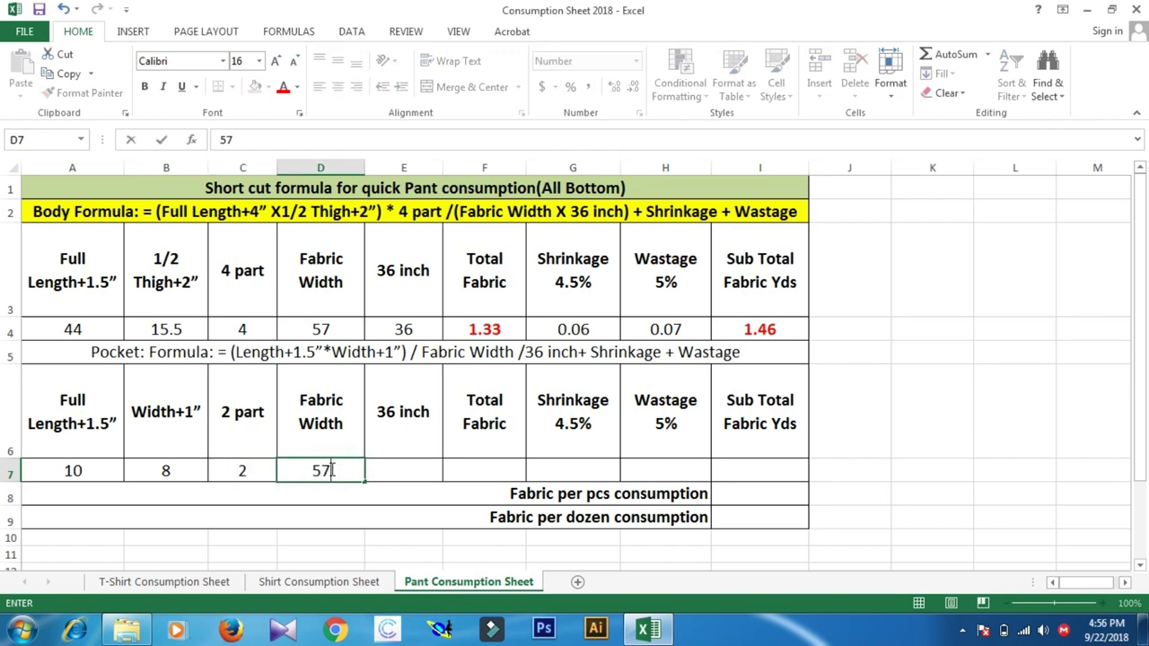
click(423, 474)
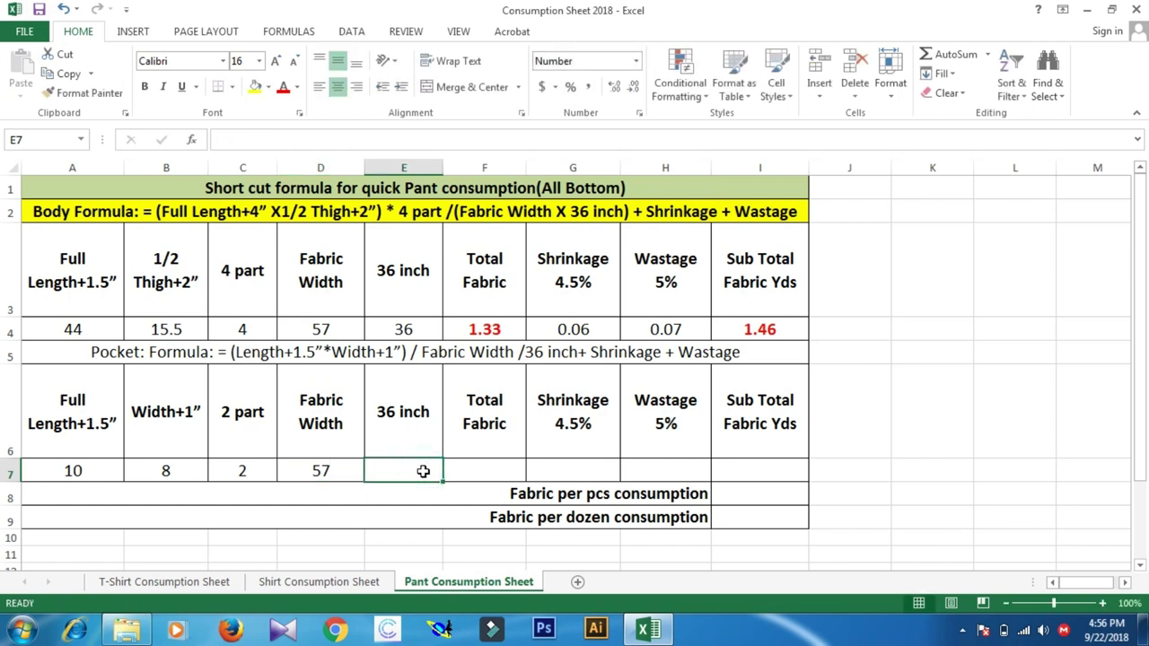
text(36)
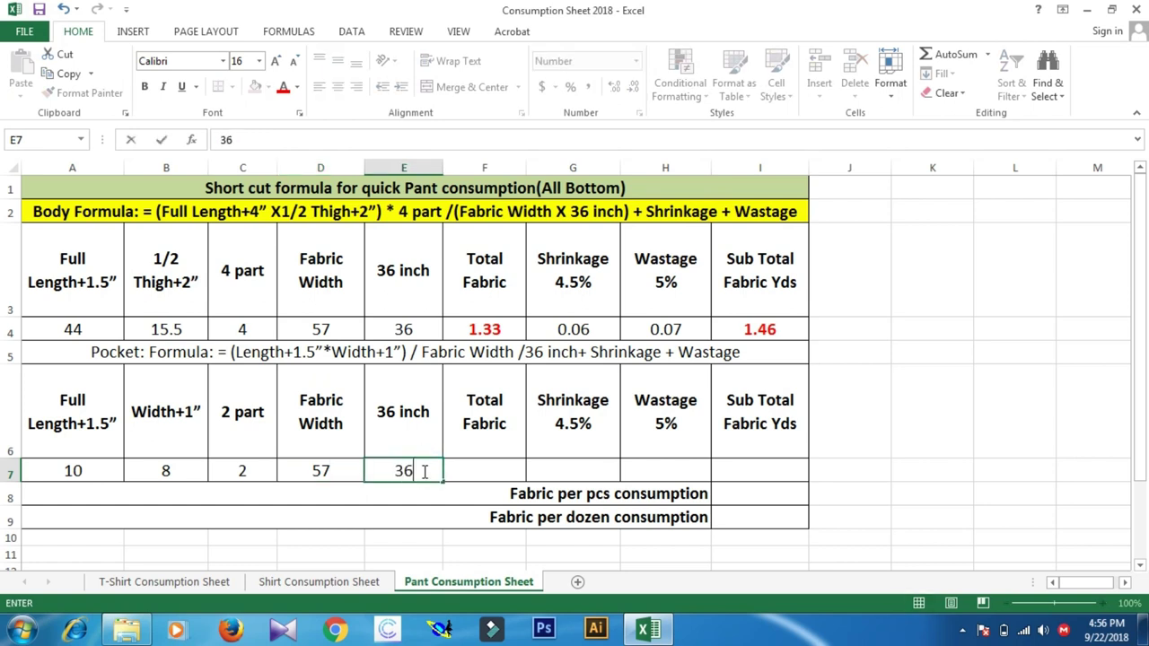
Calculate the pocket's Total Fabric in cell F7 with the formula =(A7*B7)*C7/D7/E7.
click(486, 471)
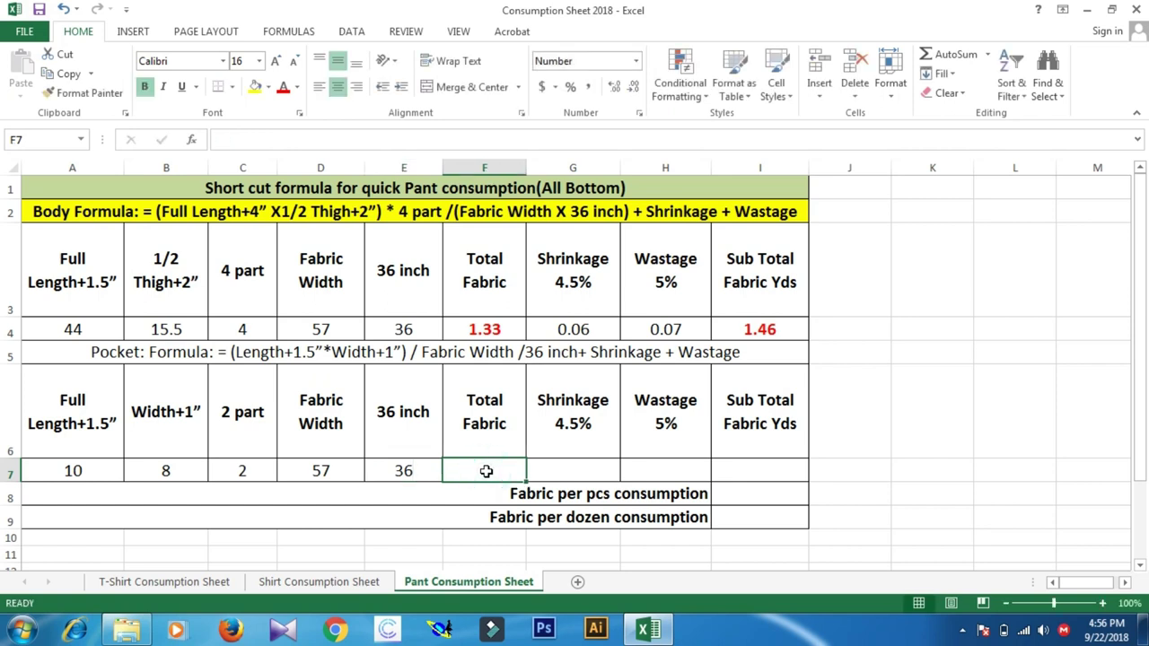
text(=()
click(72, 470)
text(*)
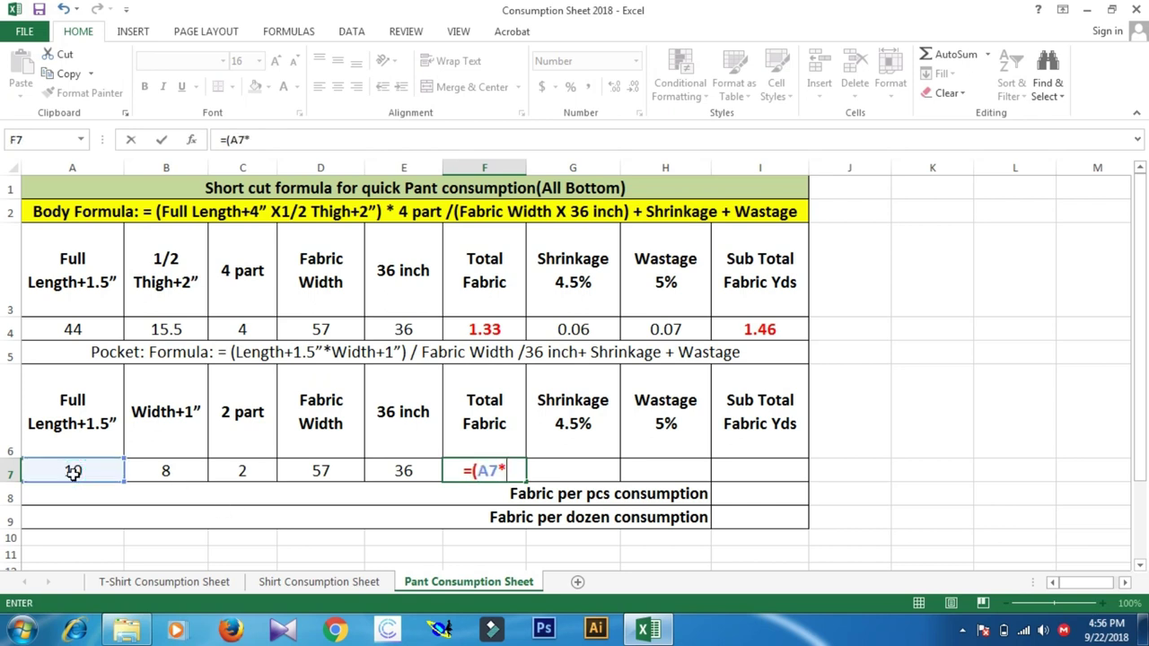
click(194, 468)
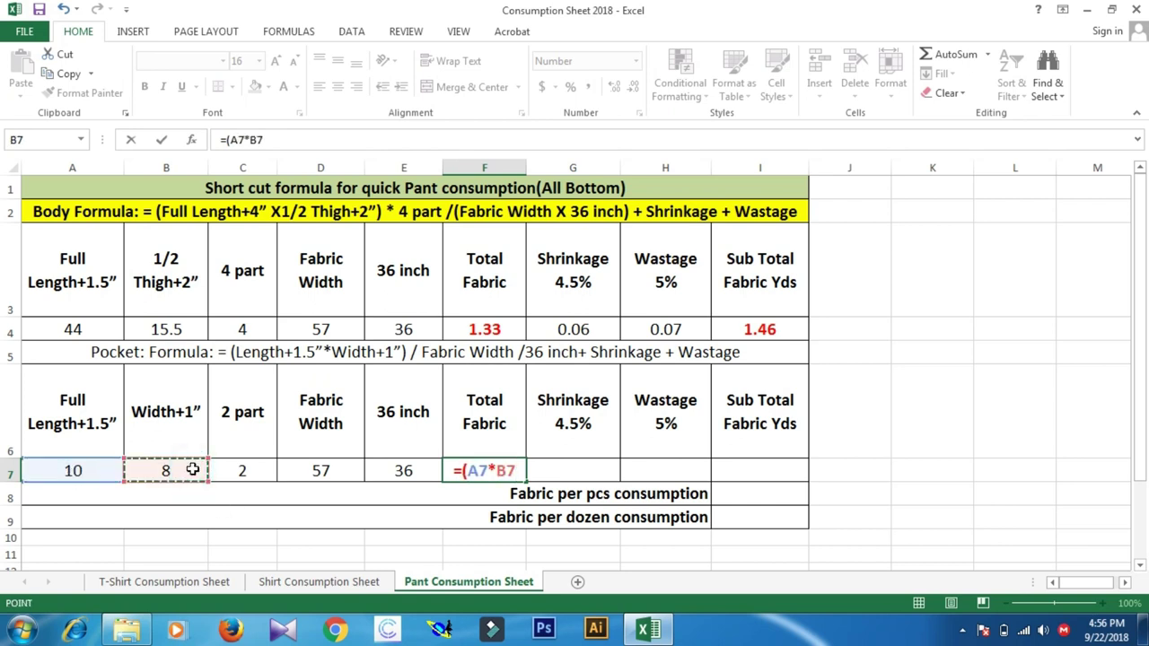
text()*)
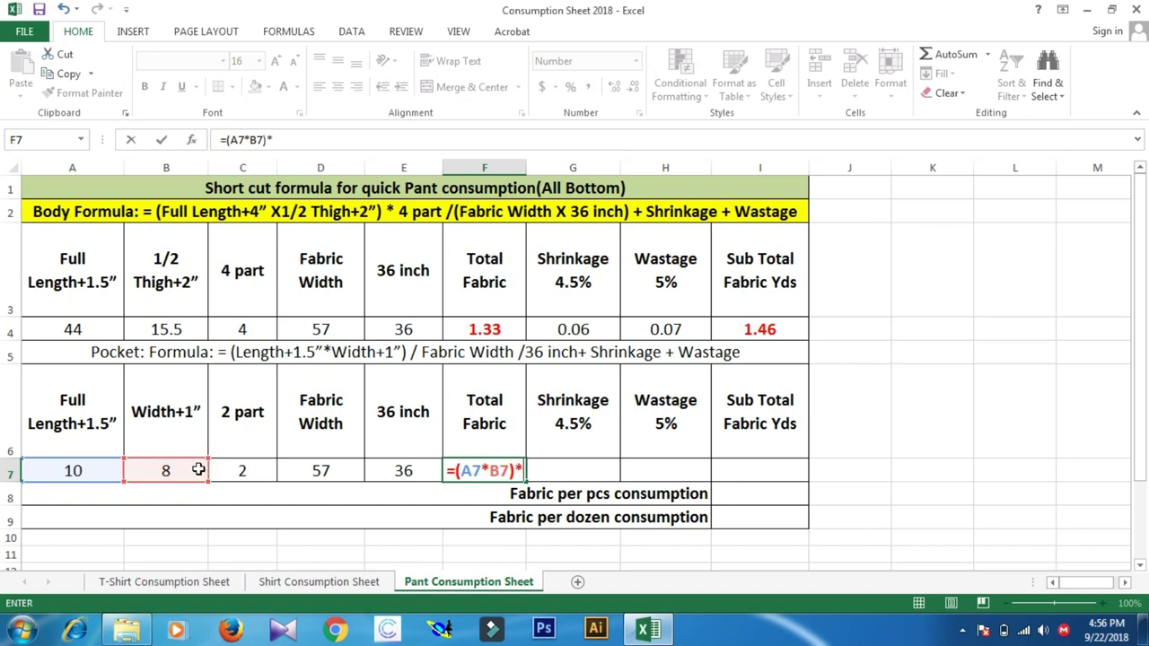
click(252, 470)
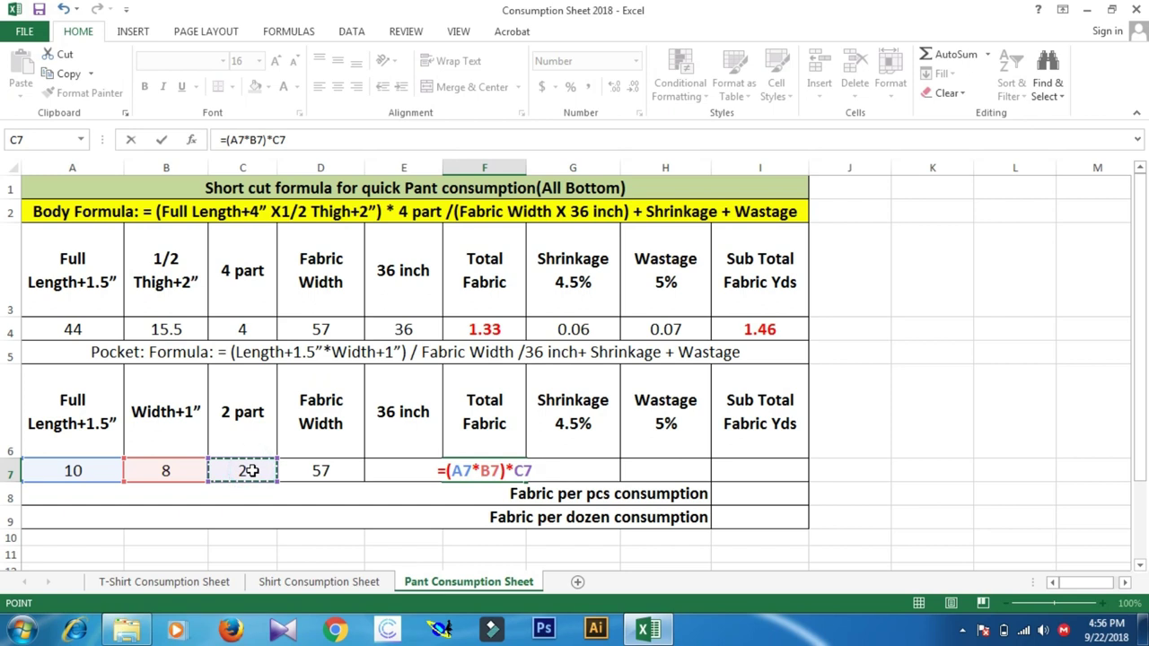
text(/)
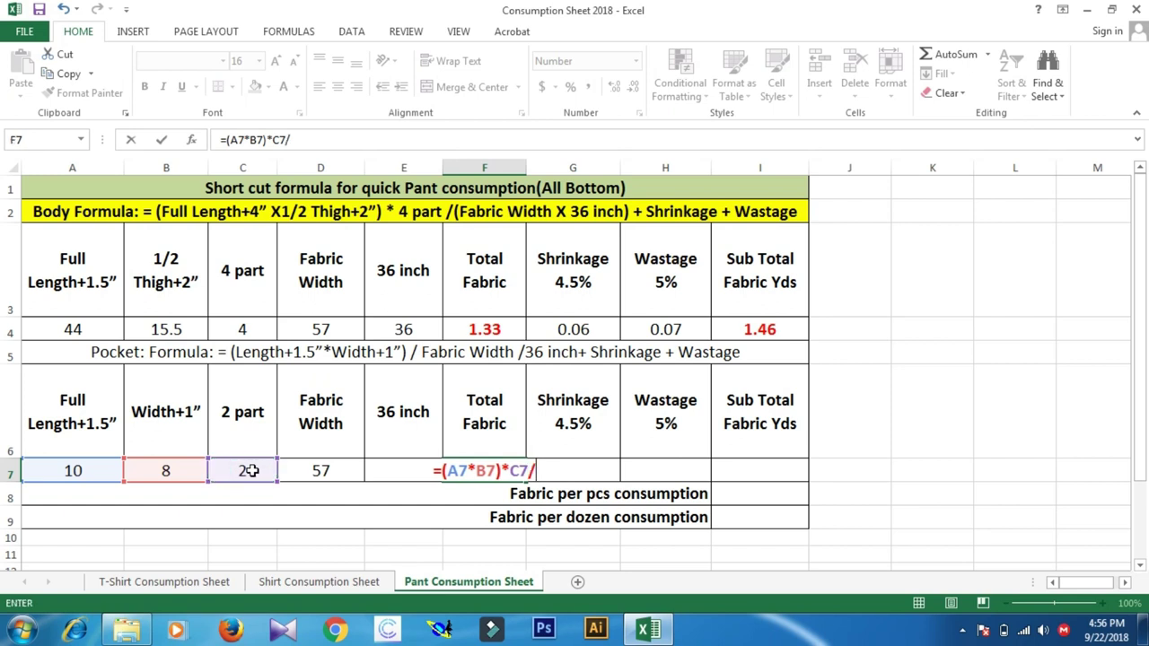
click(332, 469)
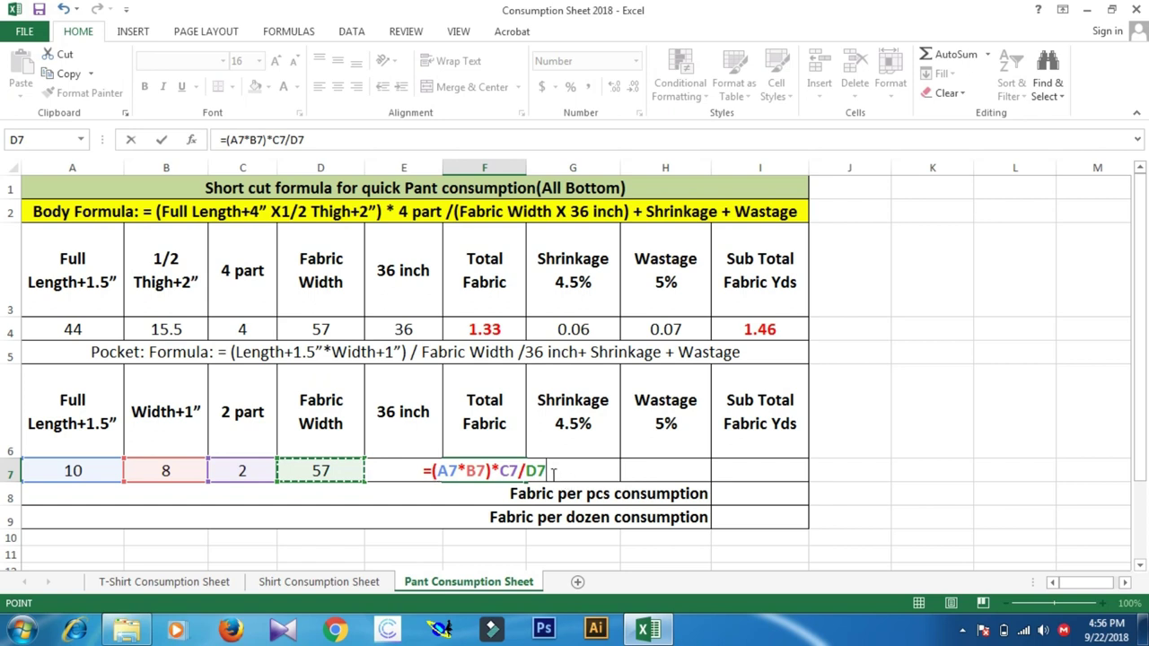
text(/)
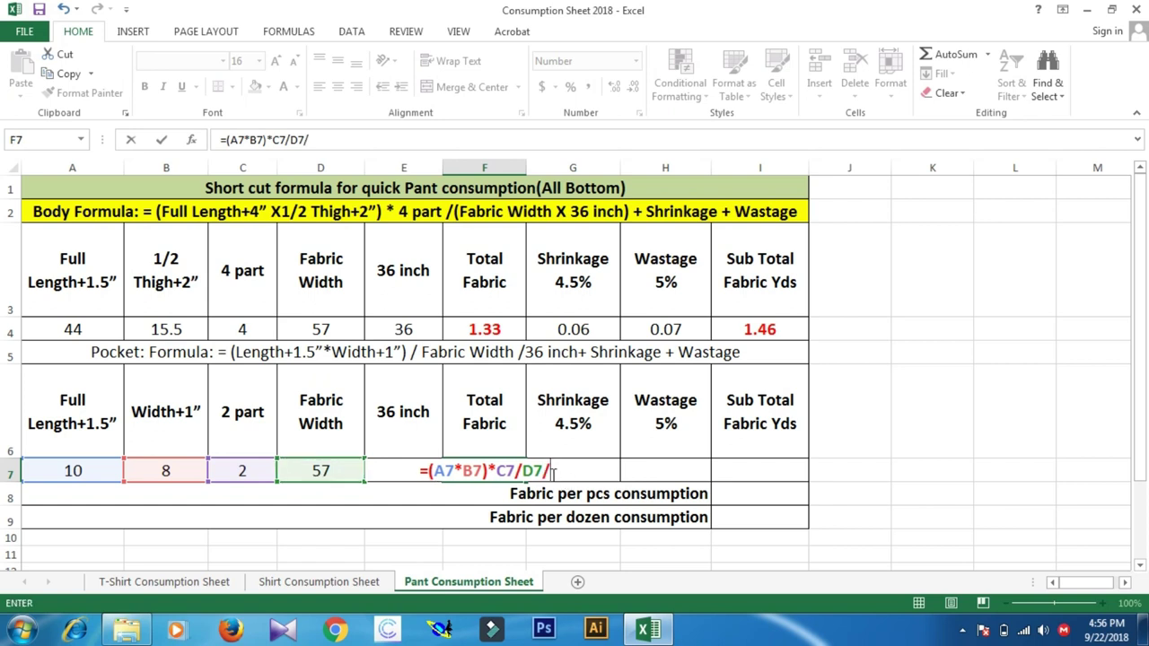
text(E7)
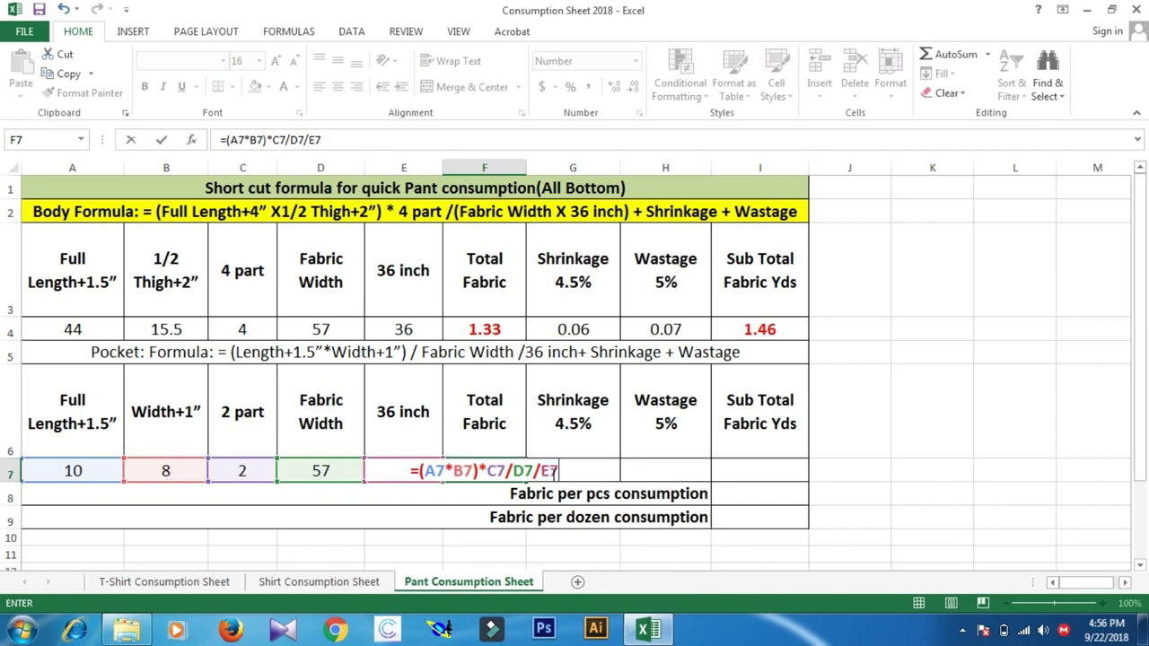
key(Return)
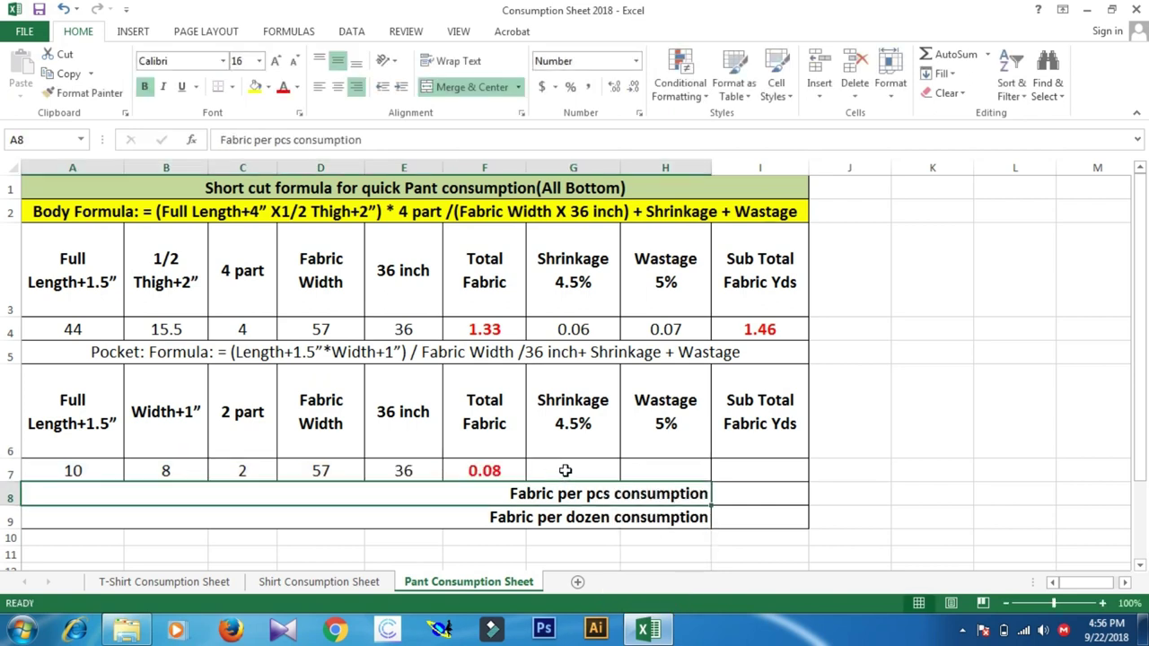
Calculate the pocket's 4.5% shrinkage in cell G7 with the formula =F7*4.5%.
click(561, 470)
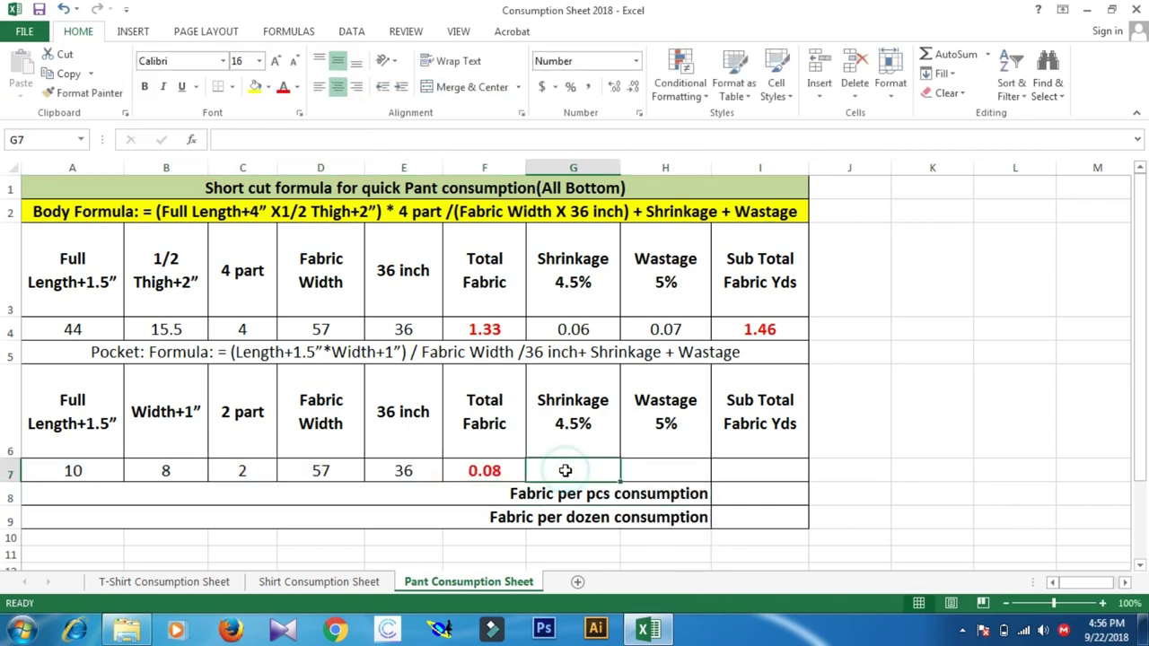
text(=)
click(507, 470)
text(*4.5)
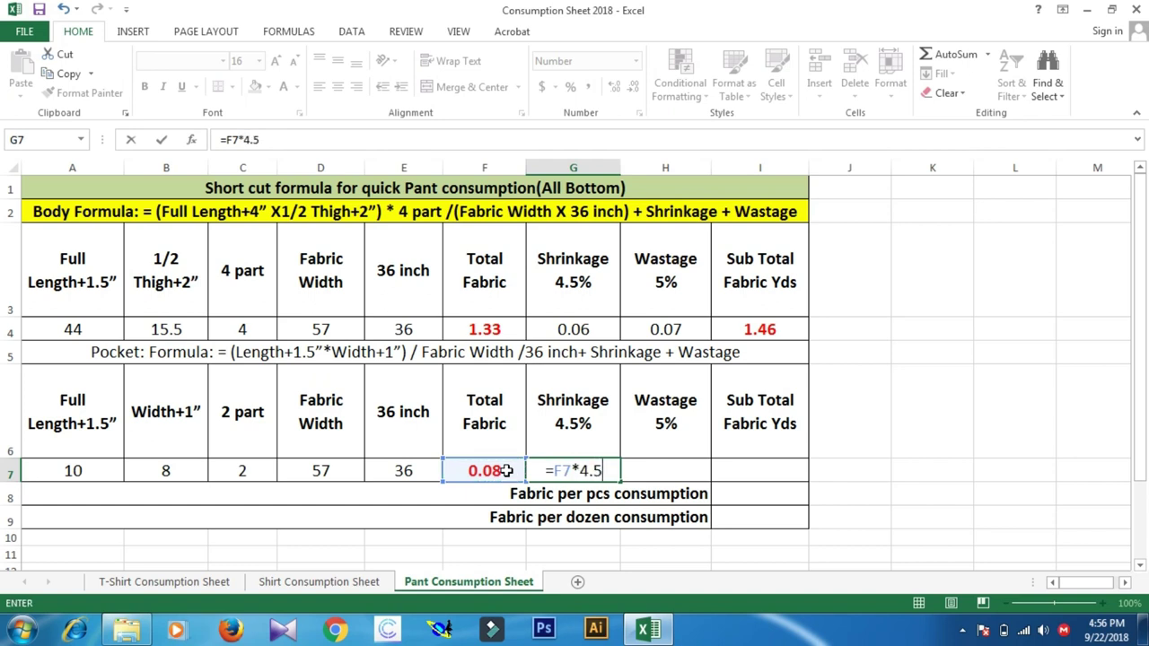
text(%)
key(Return)
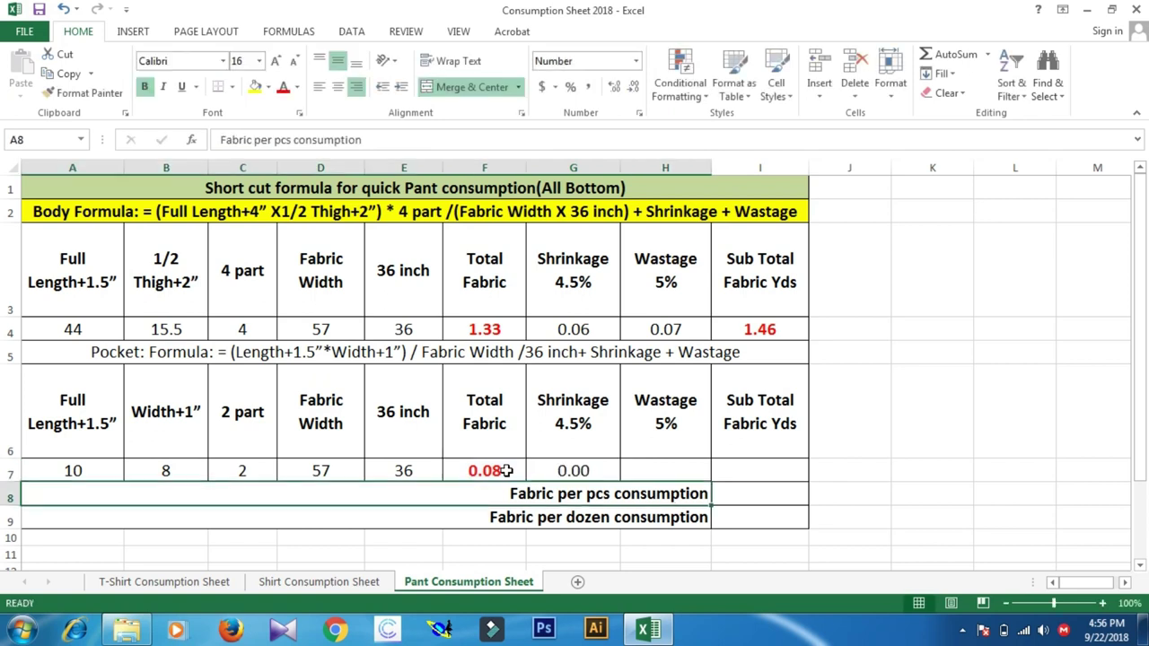
Calculate the pocket's 5% wastage in cell H7 with the formula =F7*5%.
click(655, 464)
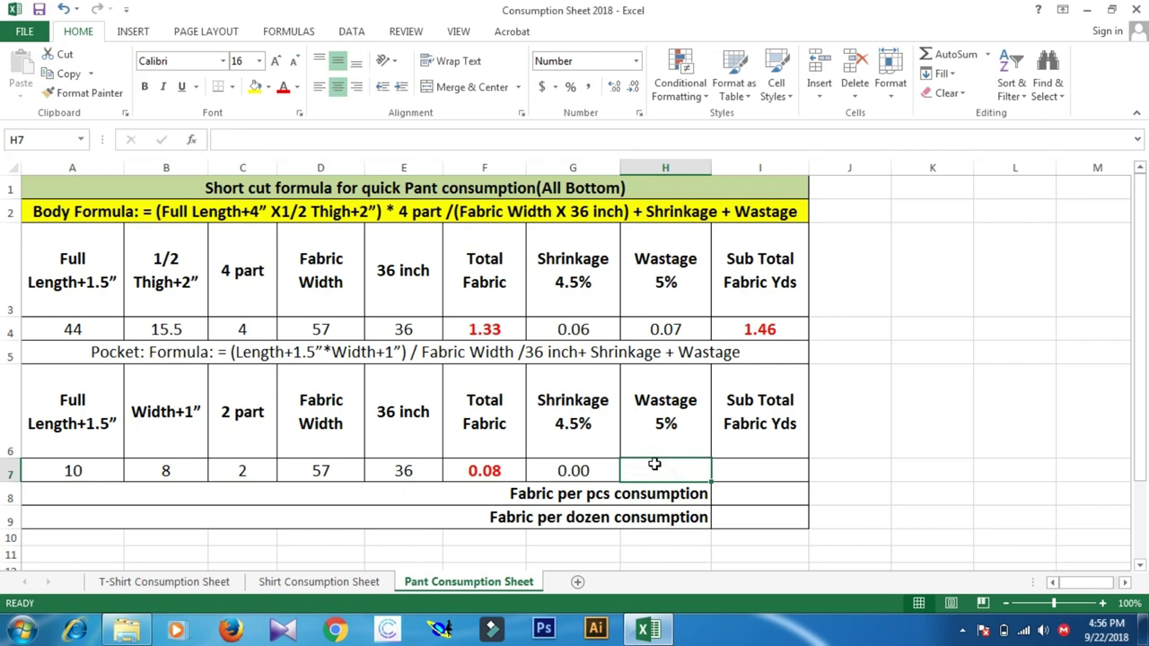
text(=)
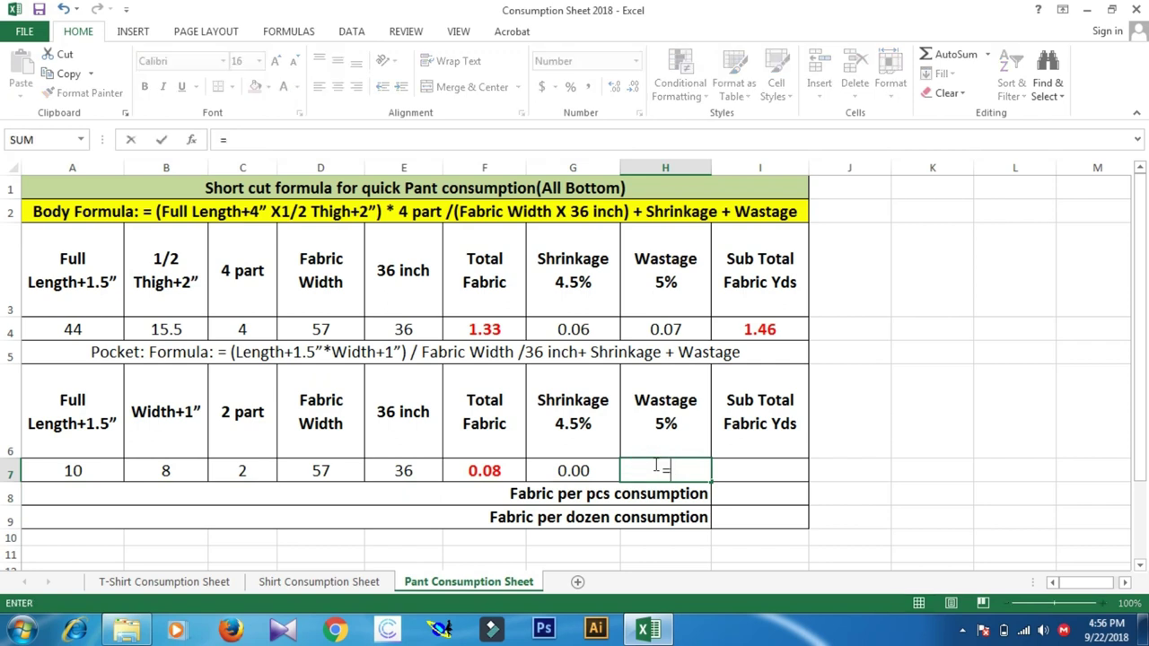
click(484, 472)
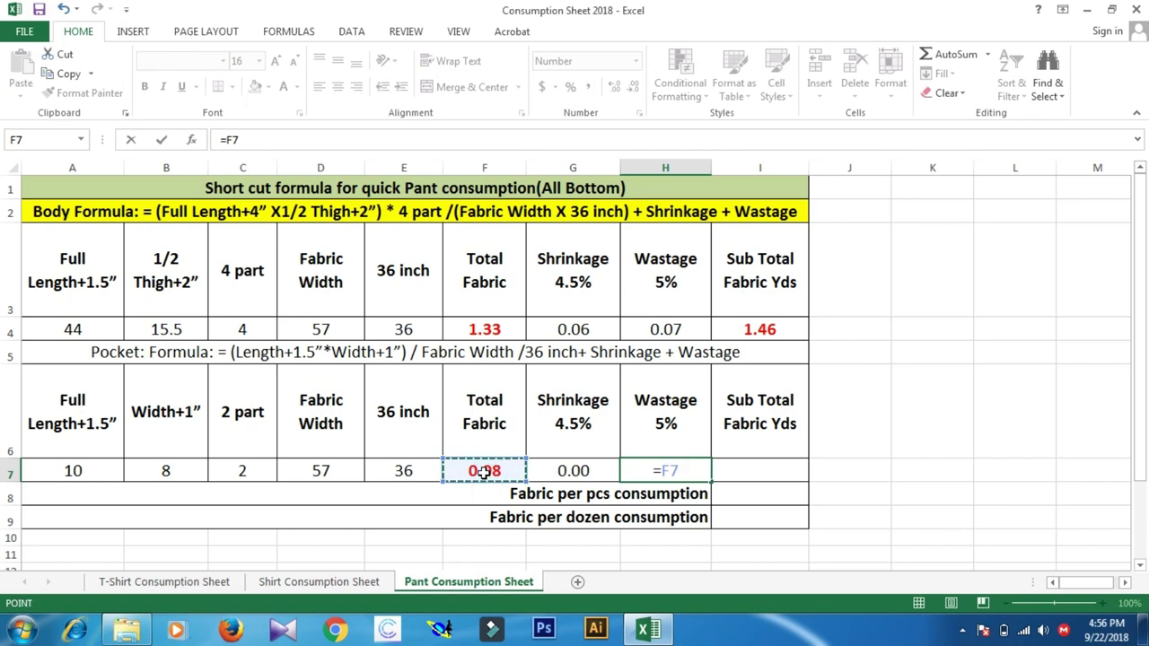
text(*)
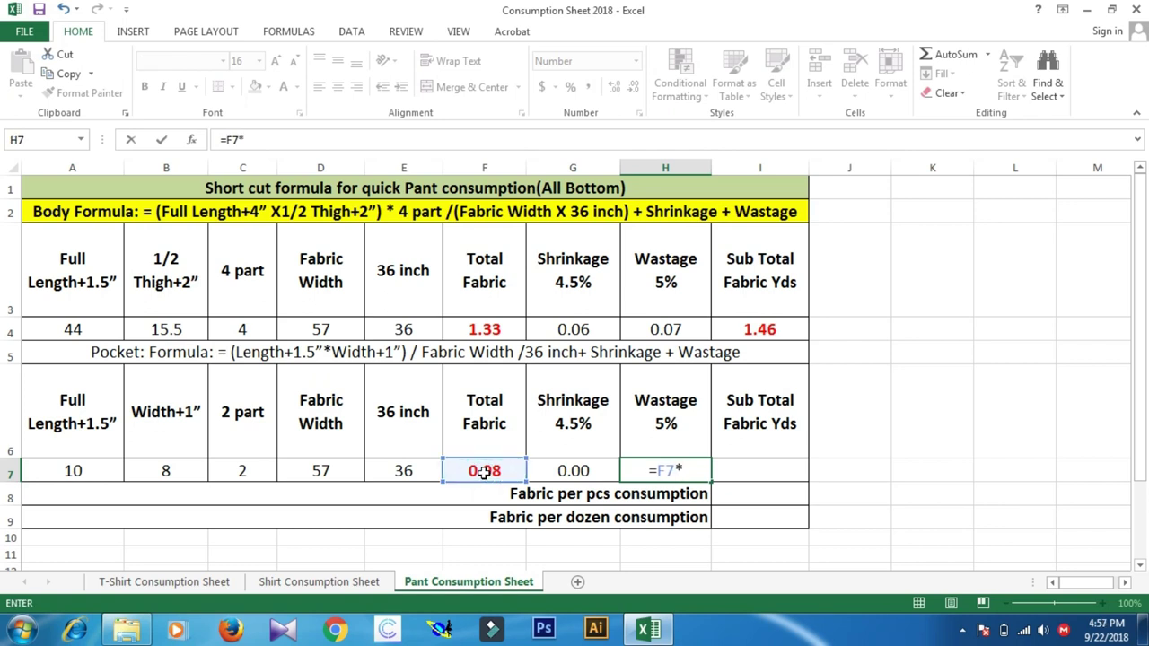
text(5)
key(Return)
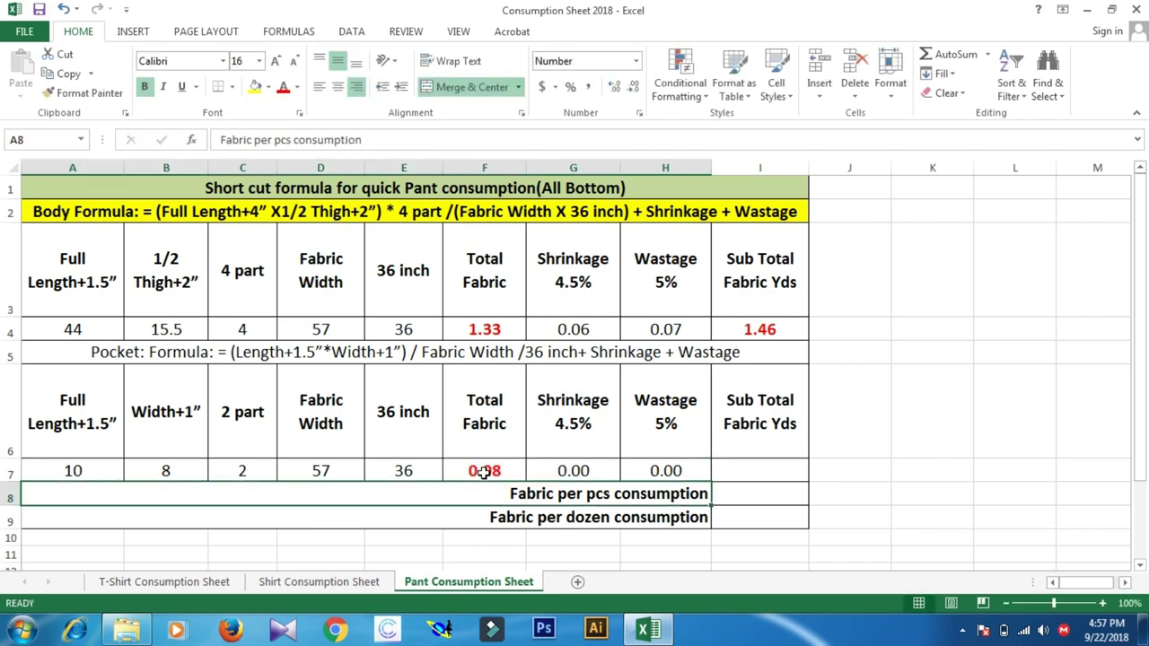
Calculate the pocket's Sub Total Fabric Yds in cell I7 with the formula =F7+G7+H7.
click(774, 468)
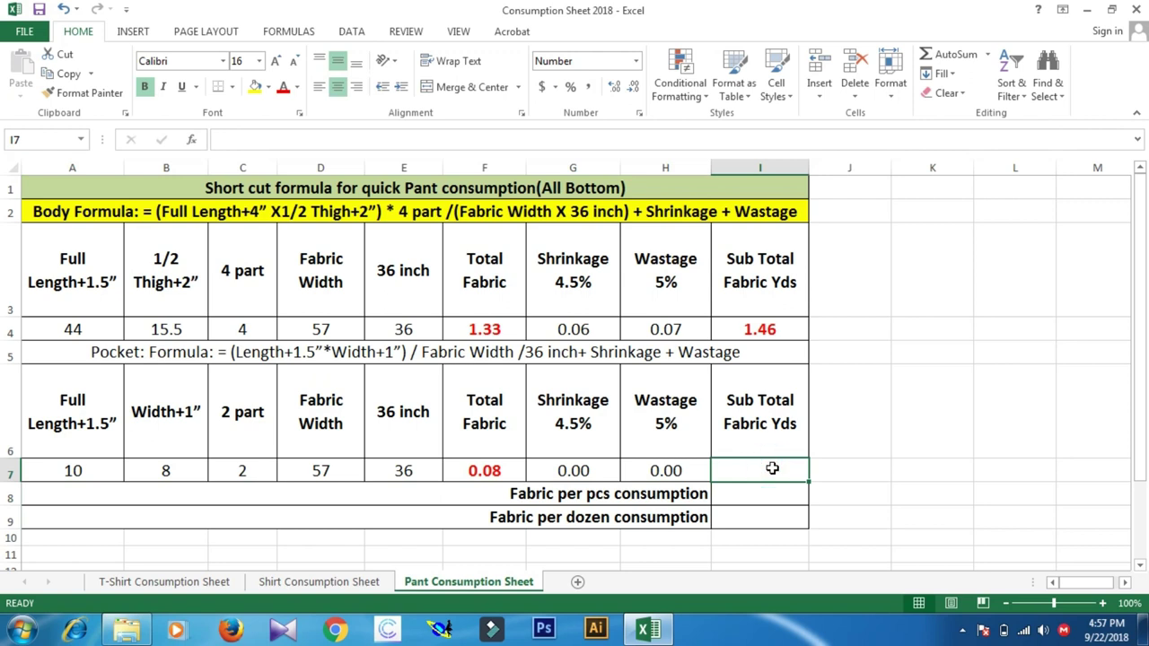
text(=)
click(505, 468)
text(+)
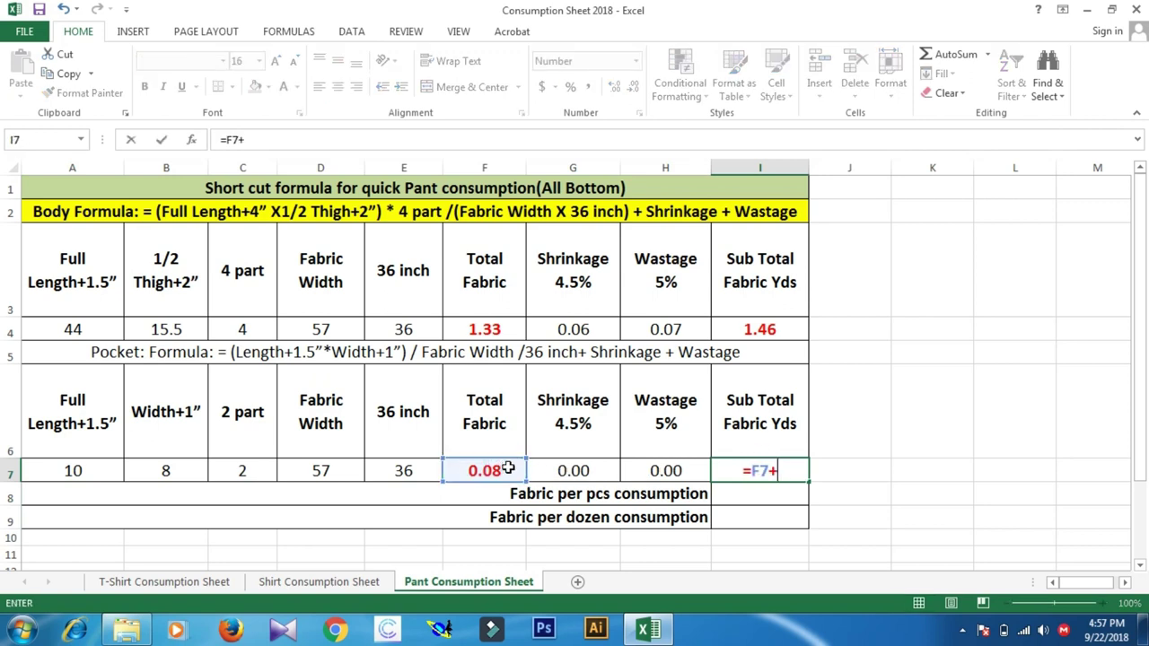
click(573, 468)
text(+)
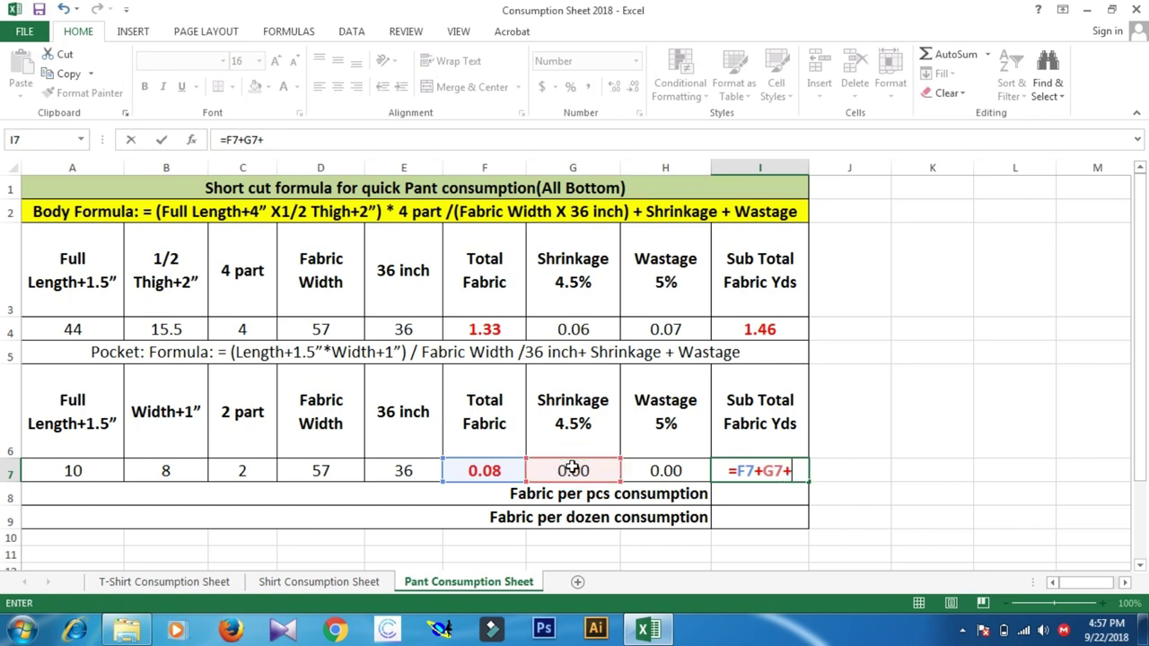
click(637, 471)
key(Return)
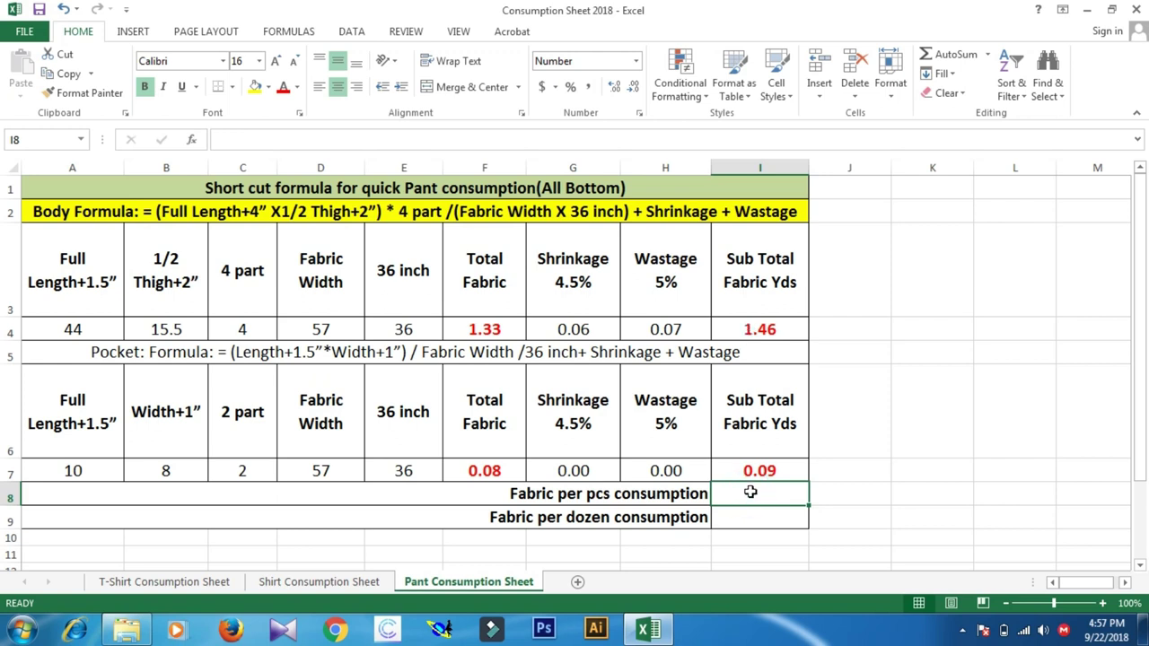
Calculate the fabric per pcs consumption in cell I8 with the formula =I4+I7.
text(=)
click(779, 330)
text(+)
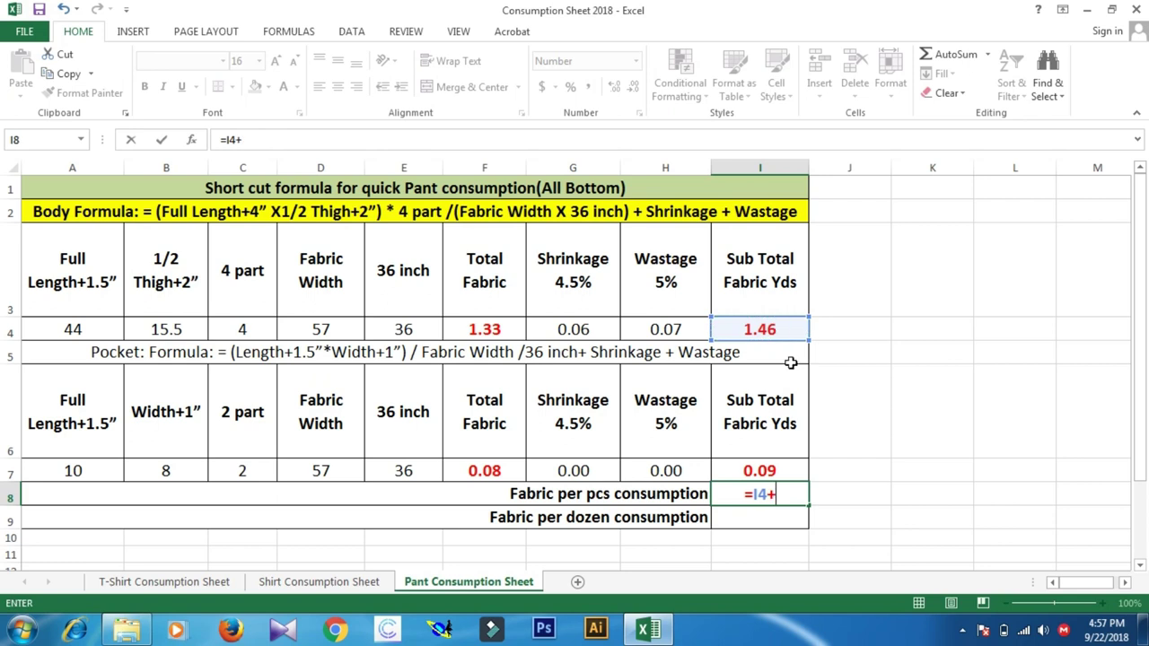
click(782, 470)
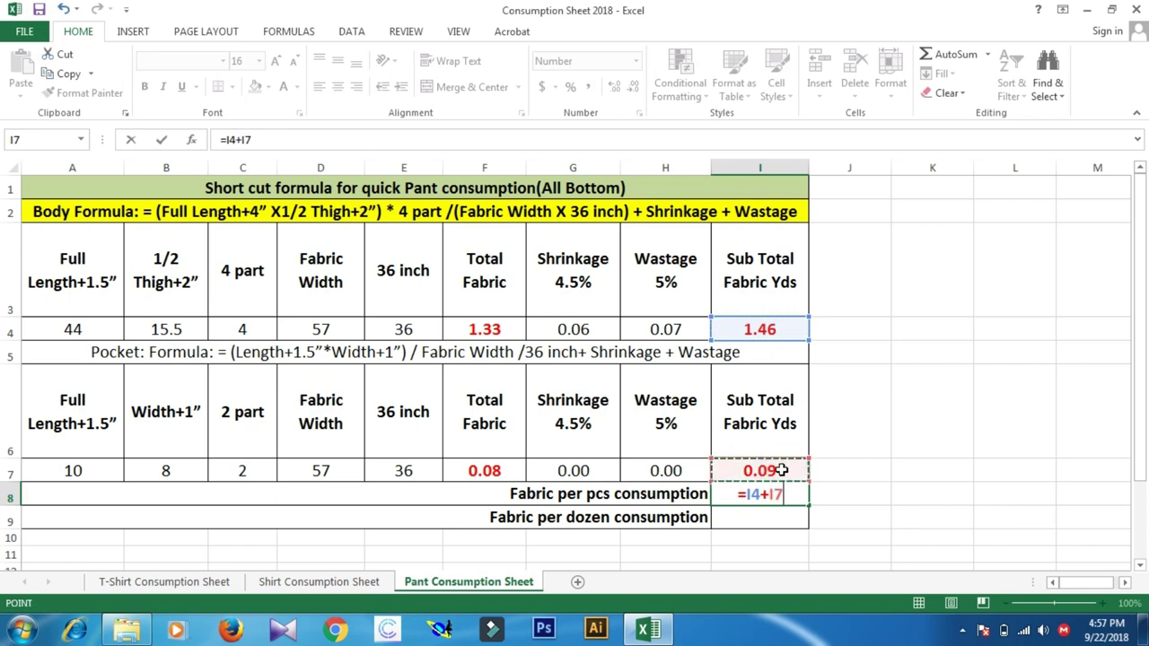
key(Return)
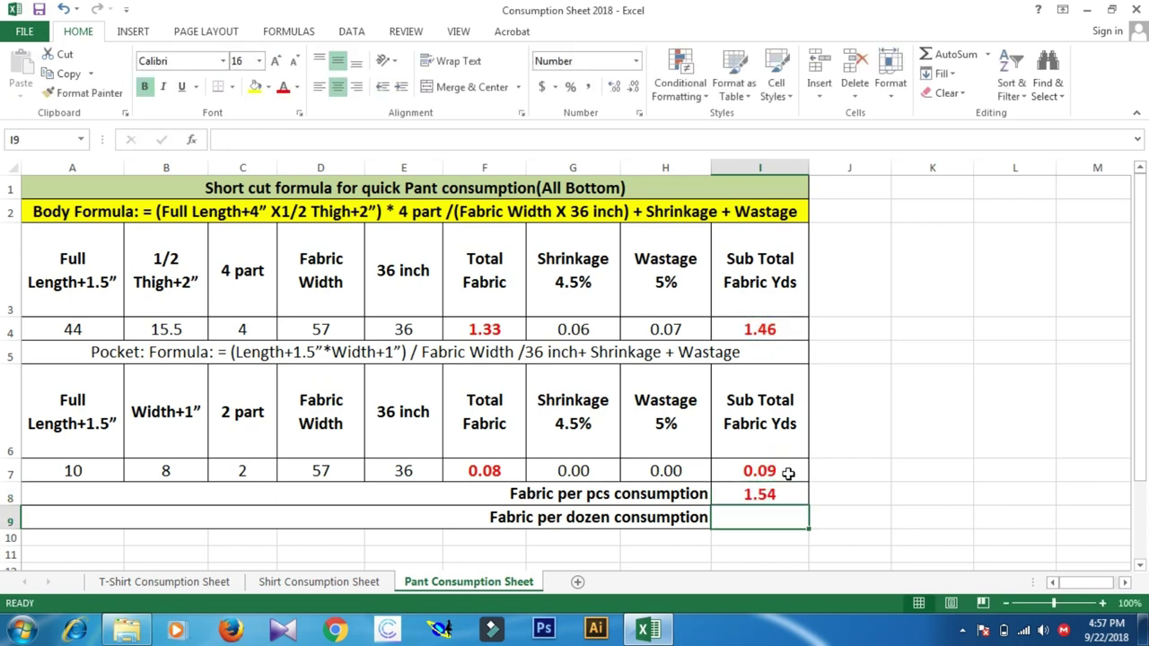
Calculate the fabric per dozen consumption in cell I9 with the formula =I8*12.
click(764, 516)
text(=)
click(760, 492)
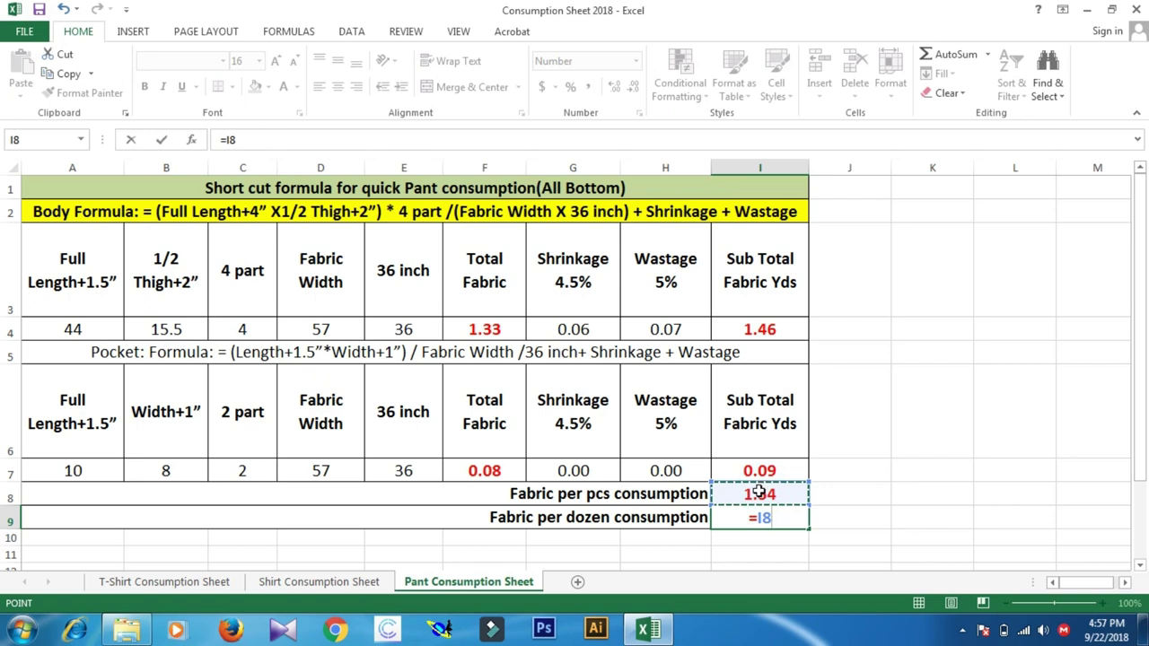
text(*12)
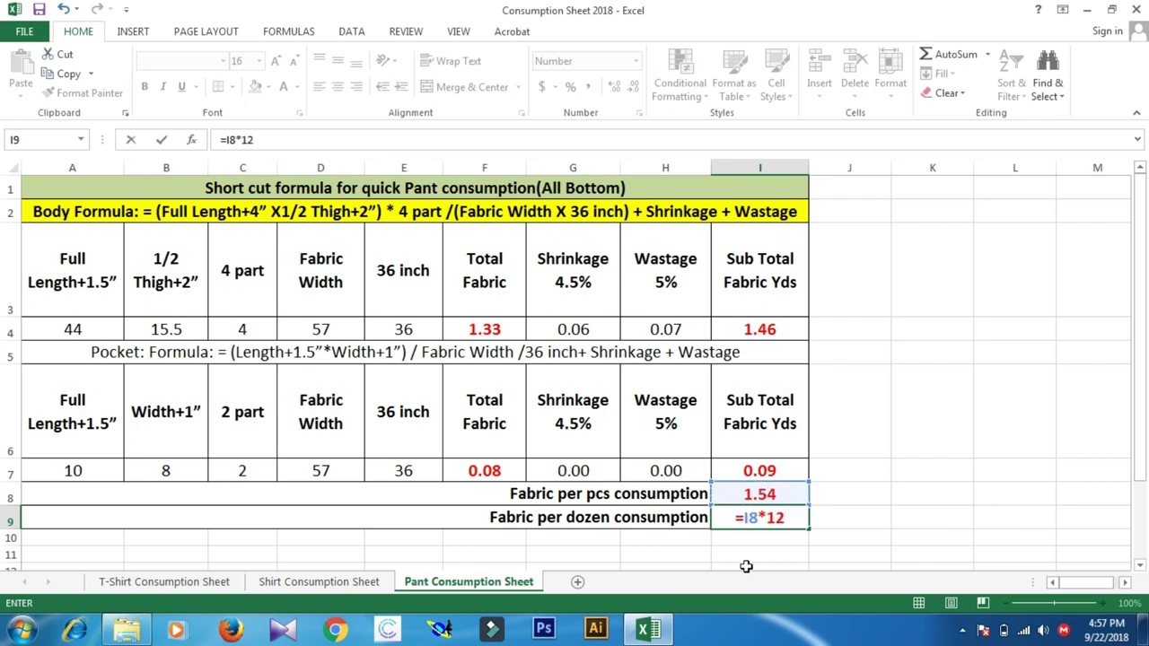
key(Return)
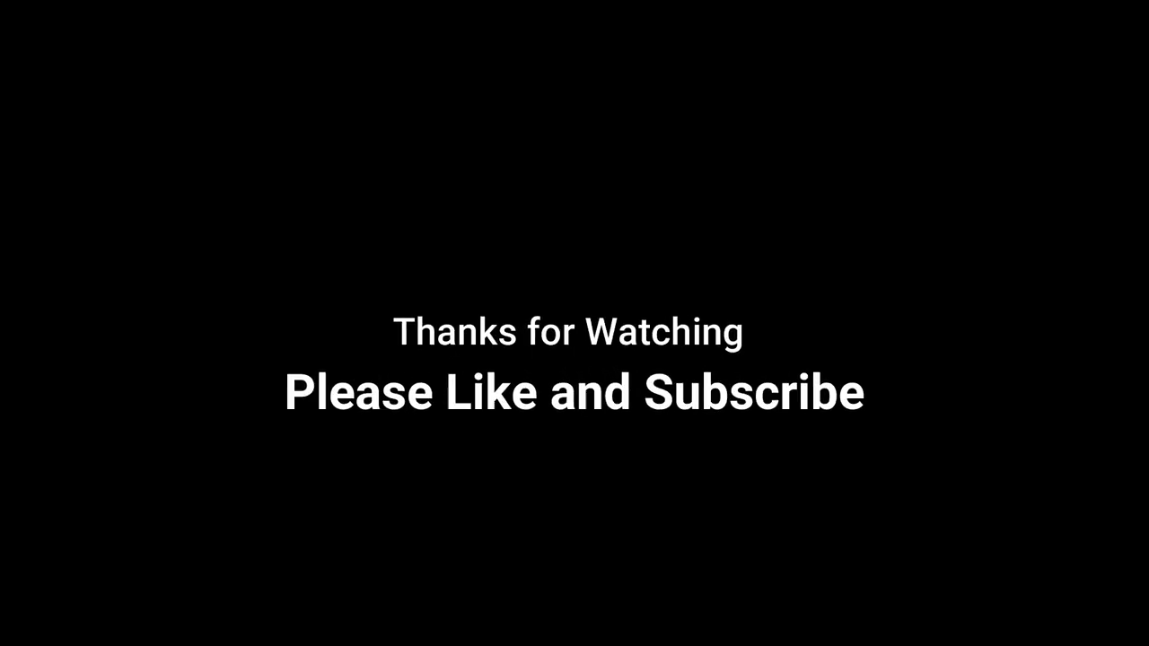